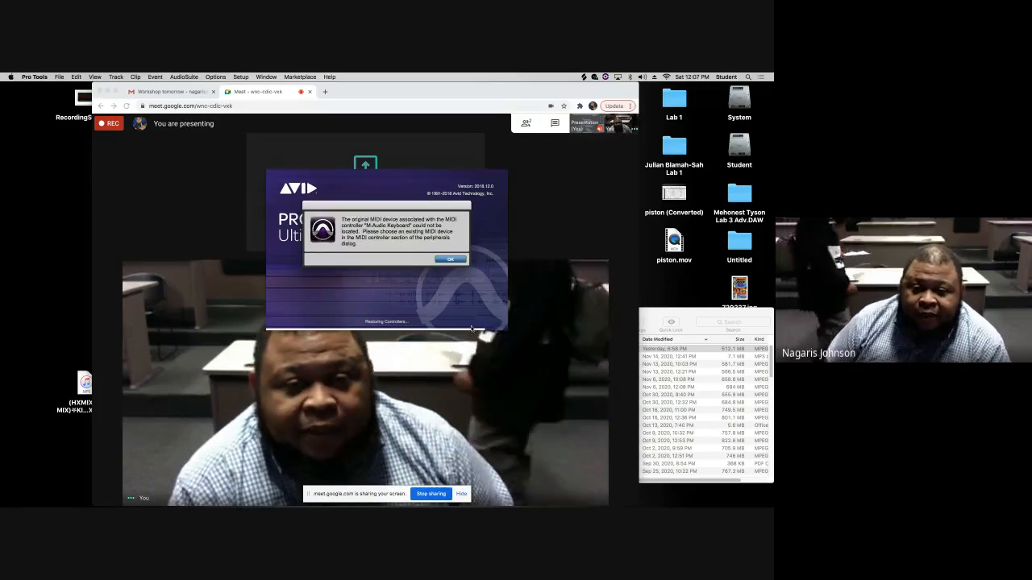
- Dismiss the missing MIDI controller warning and reposition the Dashboard window
click(450, 259)
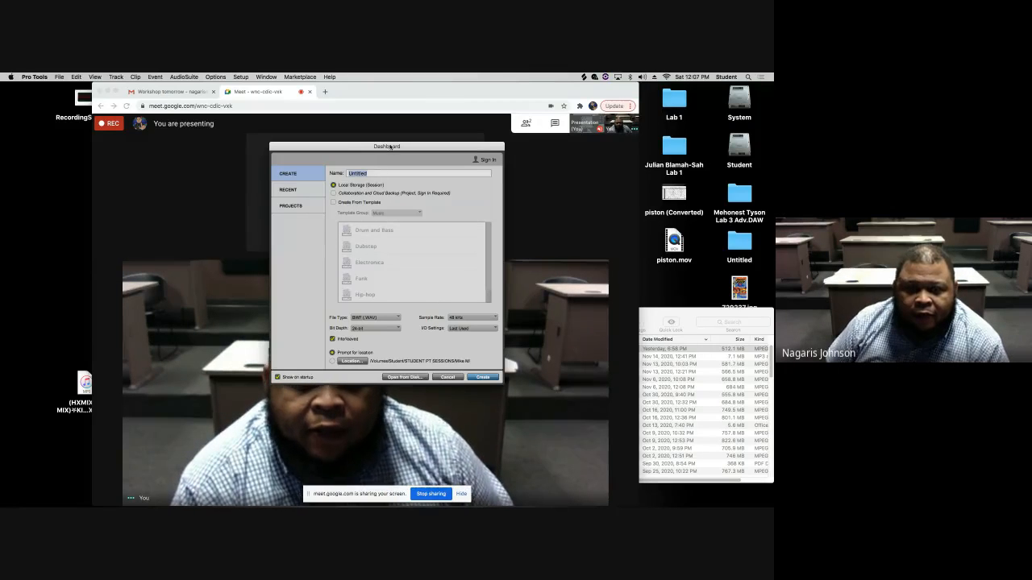
mouse_move(390, 146)
mouse_down()
mouse_move(395, 161)
mouse_move(435, 178)
mouse_move(357, 149)
mouse_move(386, 146)
mouse_move(376, 144)
mouse_up()
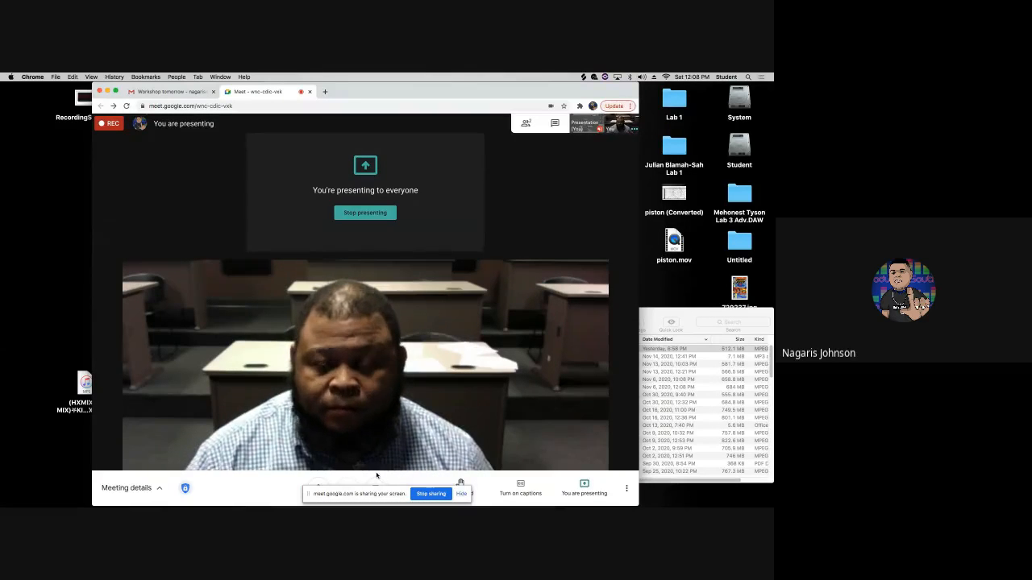
key(super+Tab)
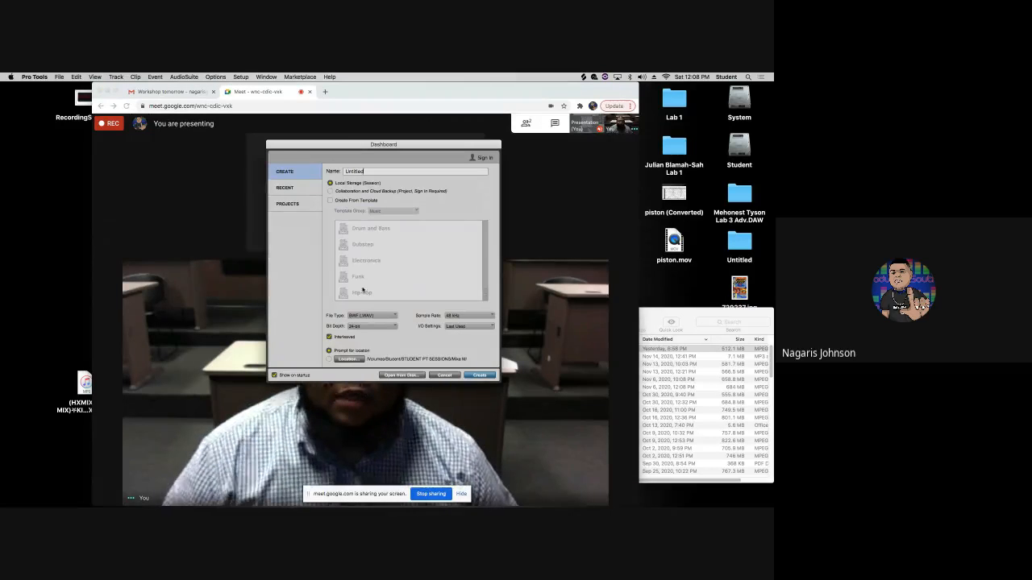
drag(354, 145, 324, 174)
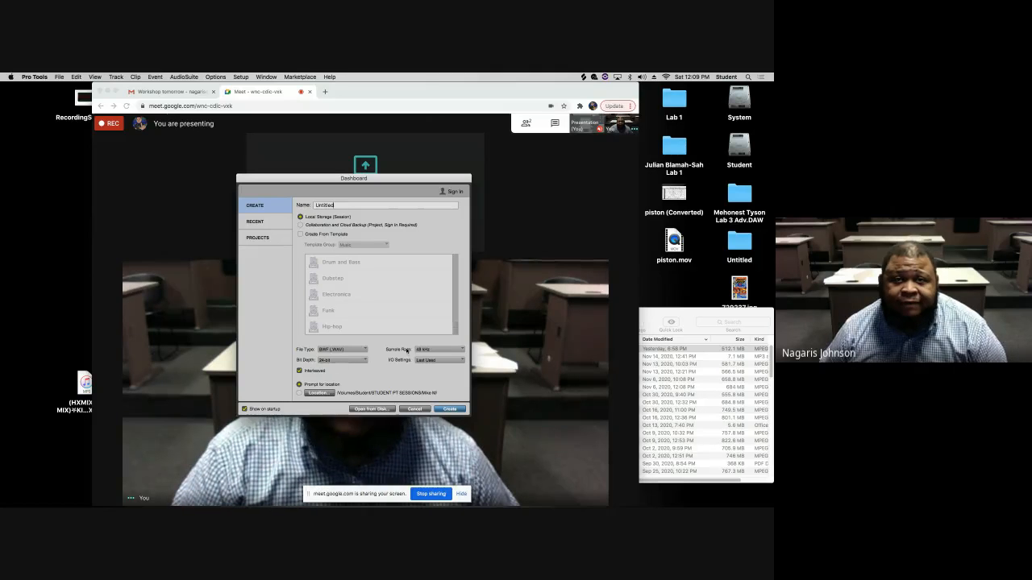
- Review the Bit Depth and Sample Rate options for the new session
click(338, 361)
click(339, 361)
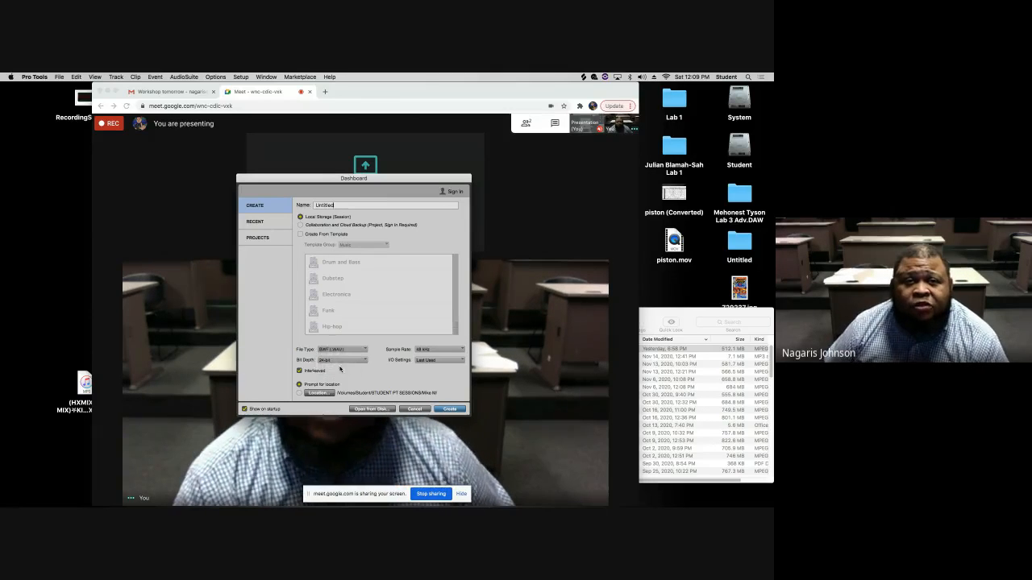
click(429, 350)
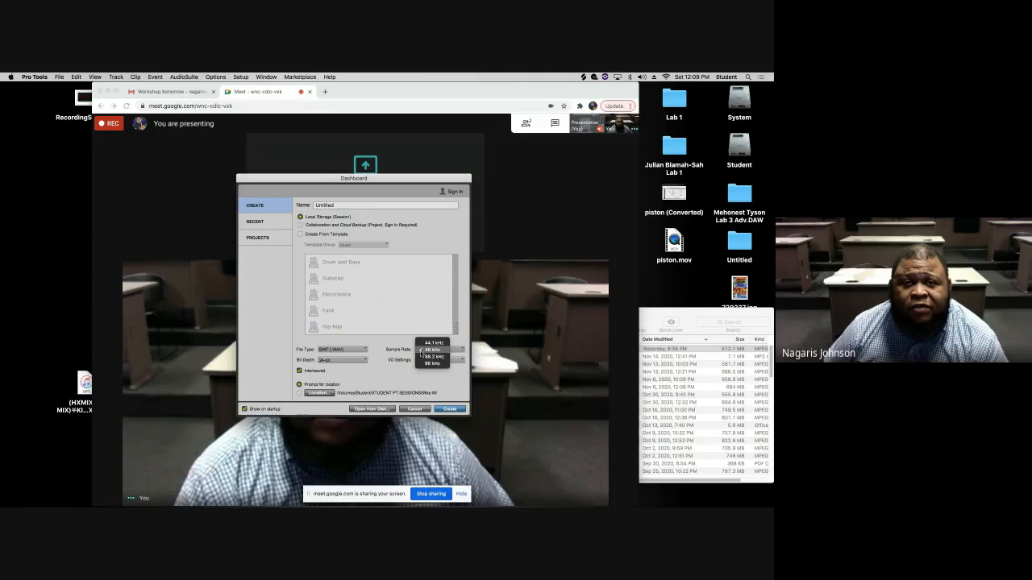
click(384, 380)
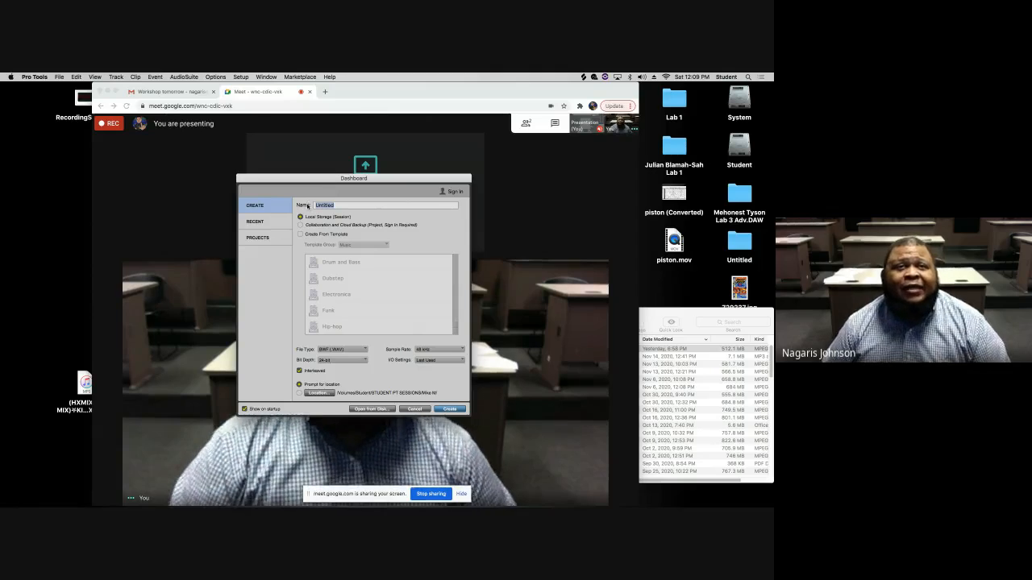
- Name the new session Workshop 2 and create it
text(Work)
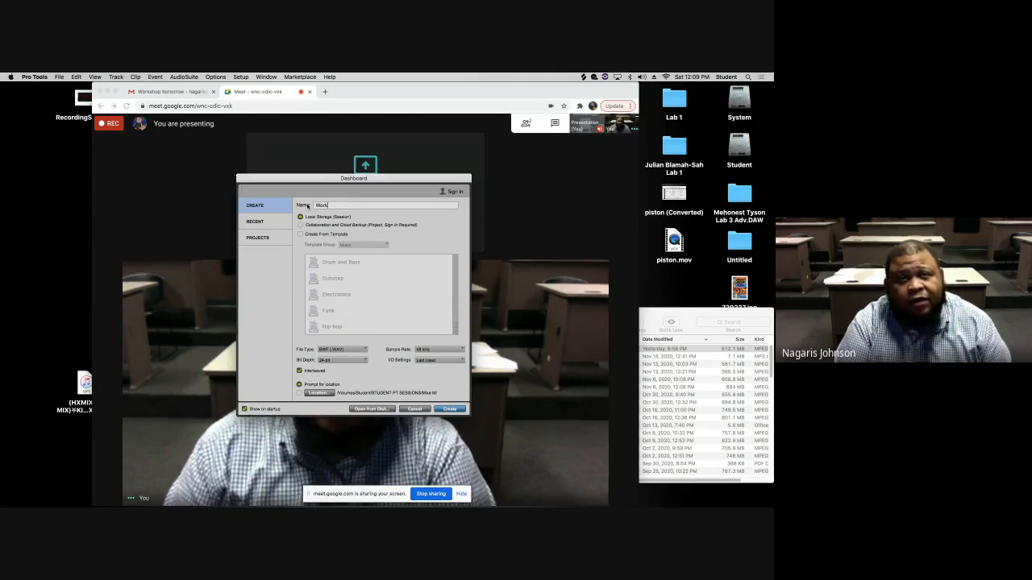
text(shop 2)
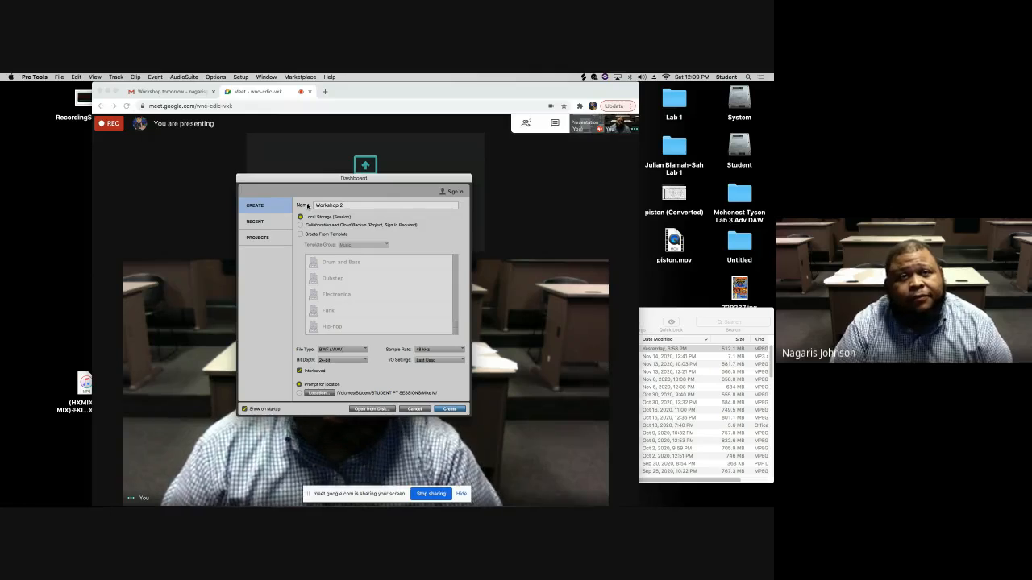
key(Return)
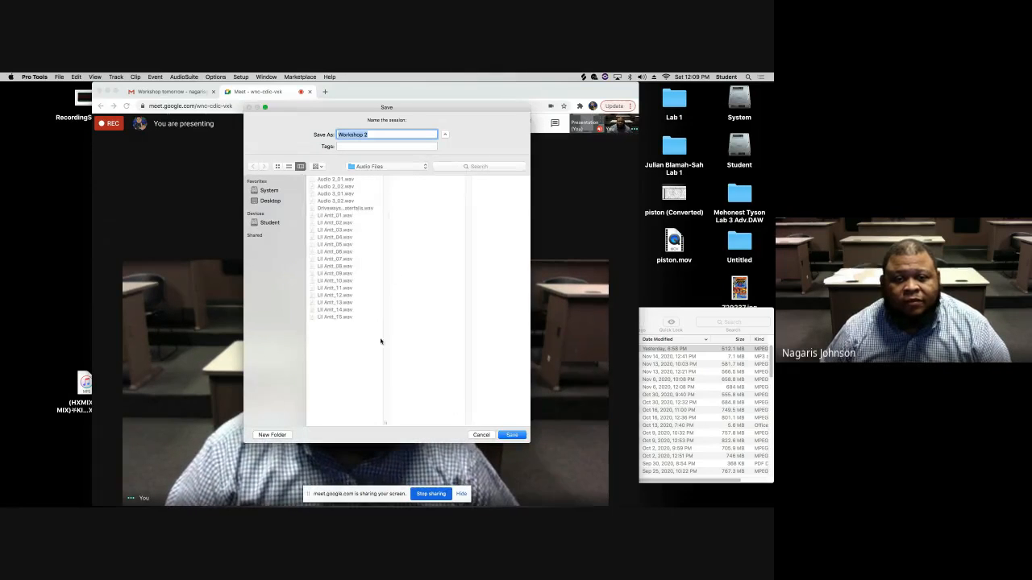
- Save the session into the NJ folder inside STUDENT PT SESSIONS on the Student drive
click(270, 222)
click(344, 187)
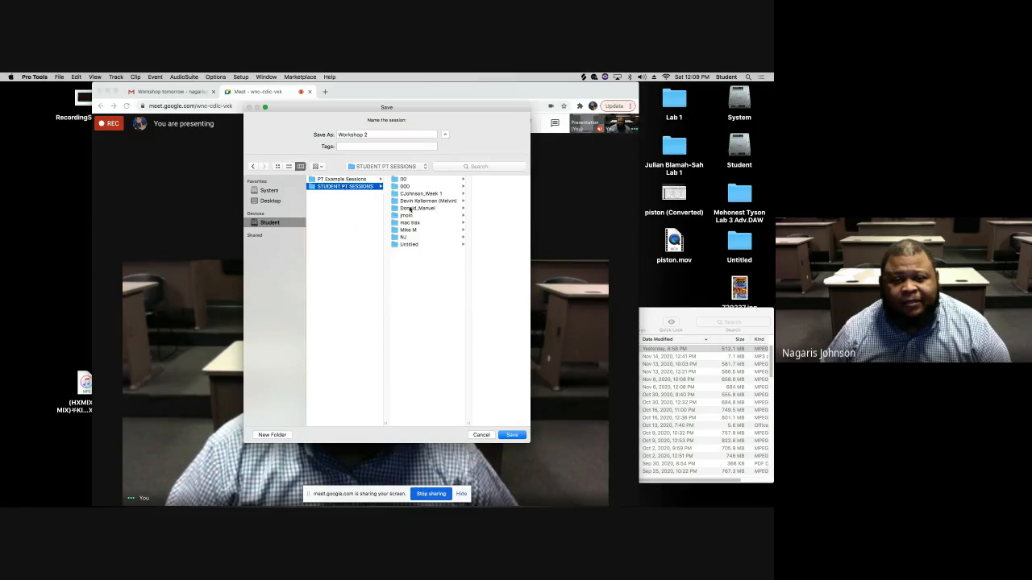
click(407, 237)
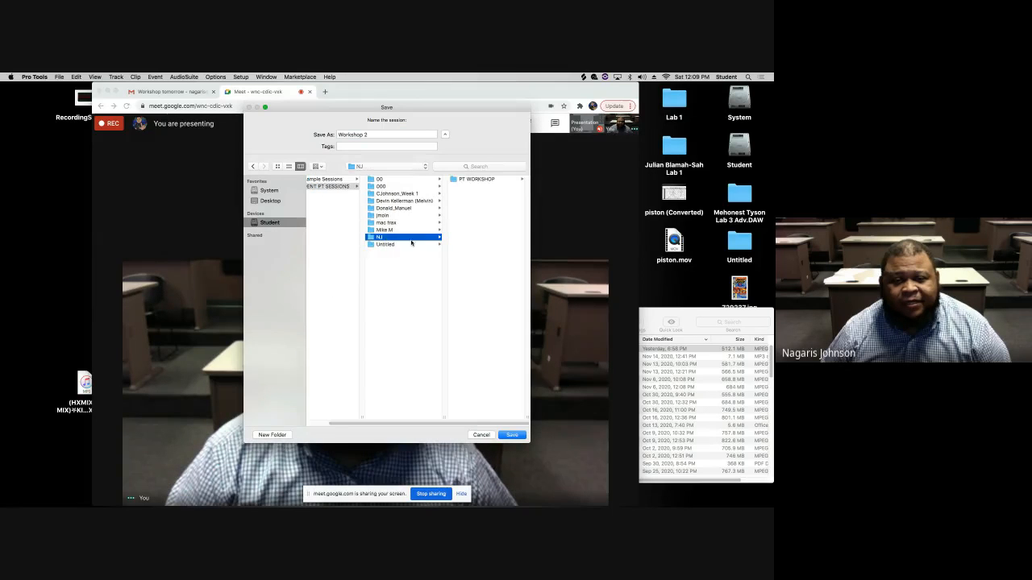
click(510, 436)
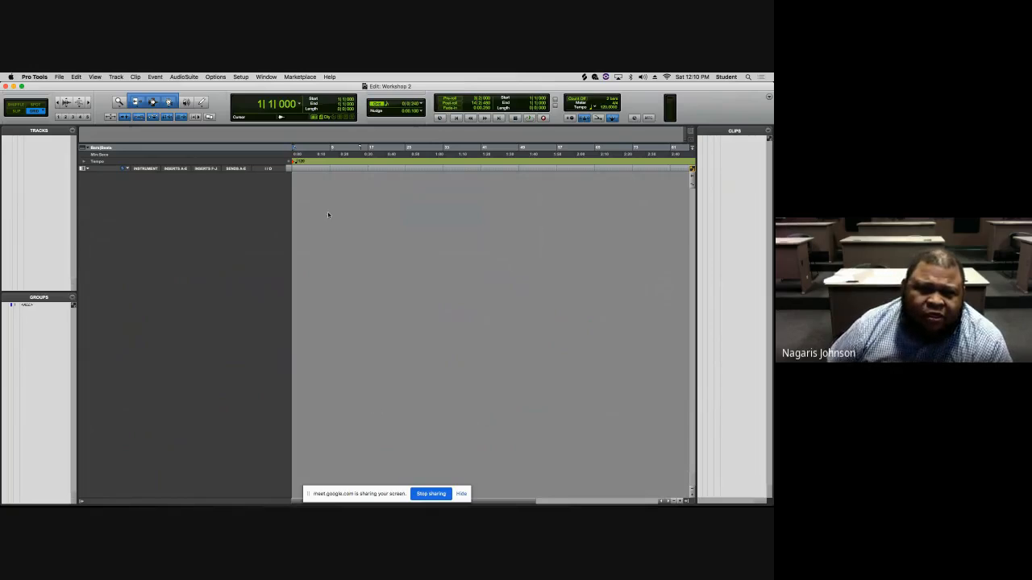
- Open the Playback Engine settings and review the available playback engine devices
click(241, 76)
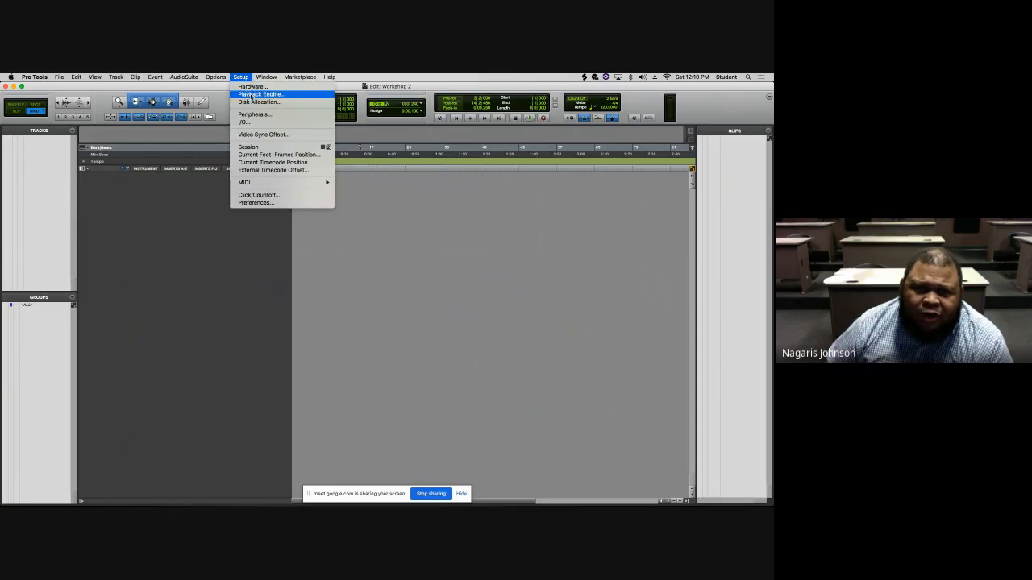
click(254, 94)
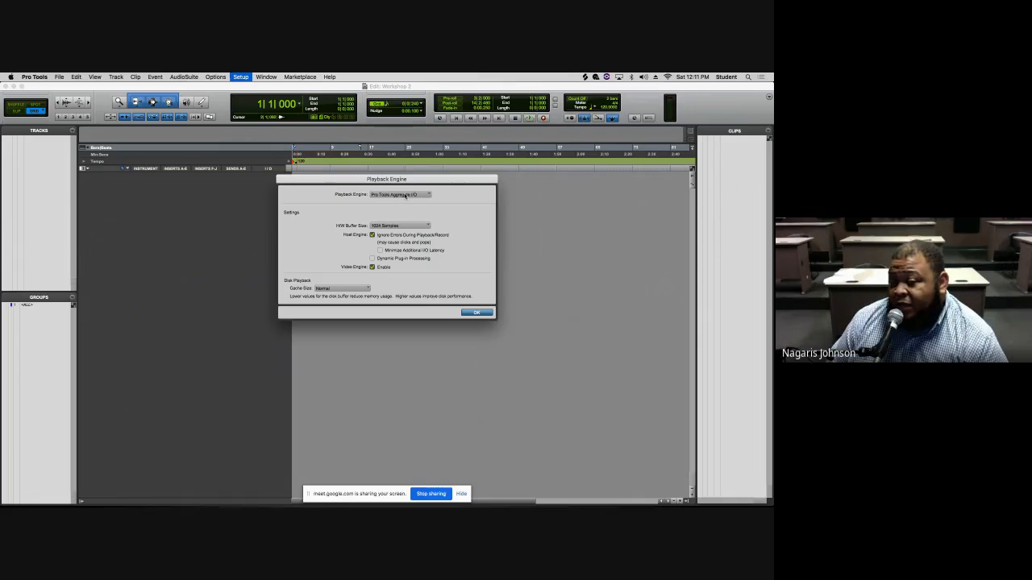
click(407, 196)
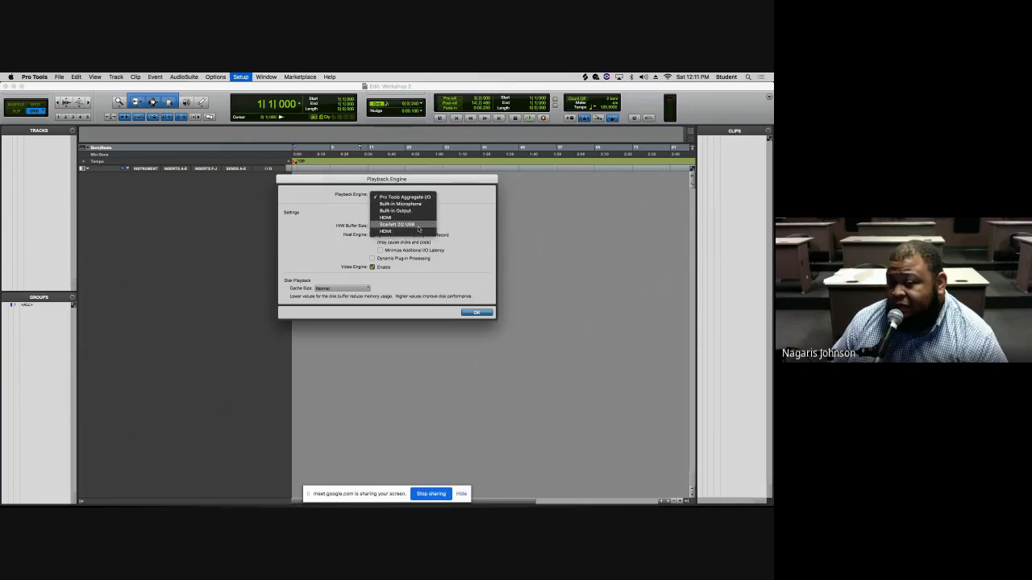
click(445, 227)
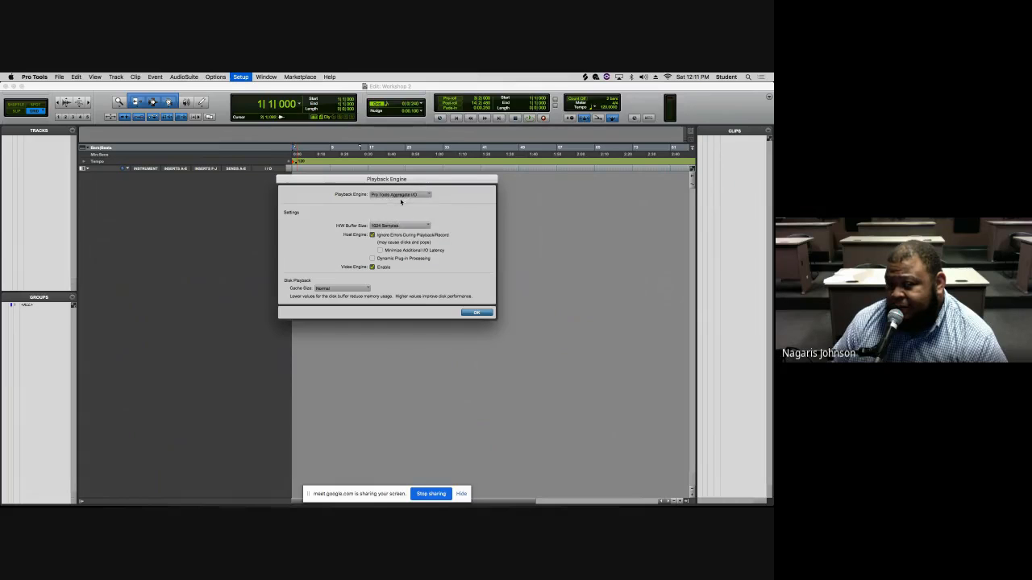
click(478, 314)
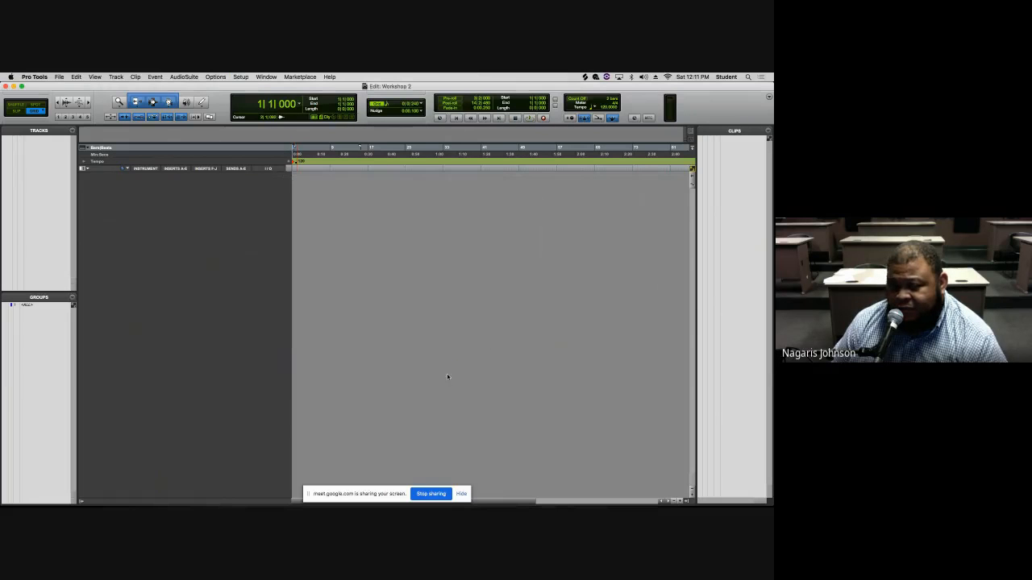
mouse_move(456, 487)
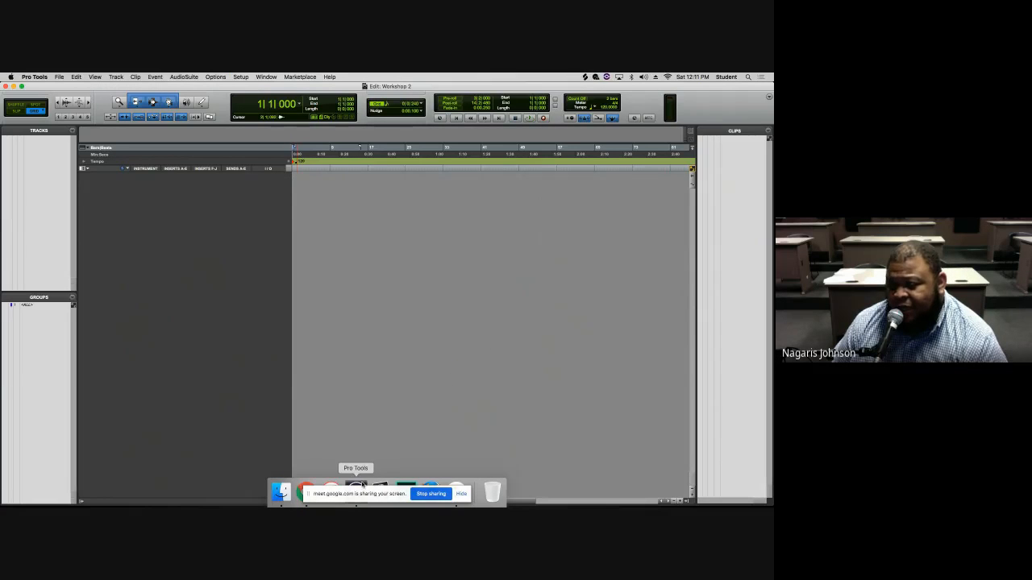
click(307, 490)
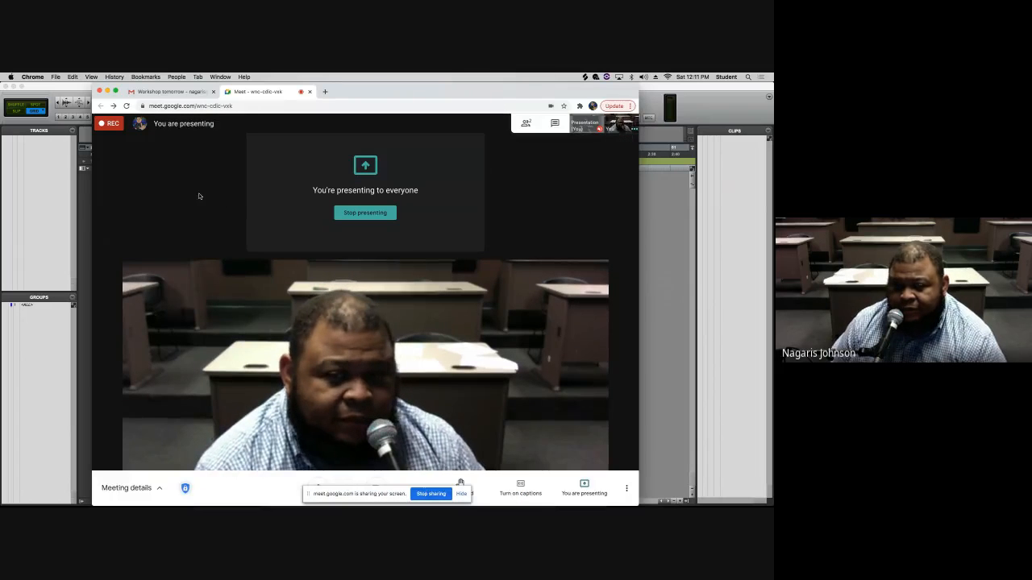
key(super+Tab)
- Set the H/W Buffer Size to 1024 Samples in the Playback Engine settings
click(240, 77)
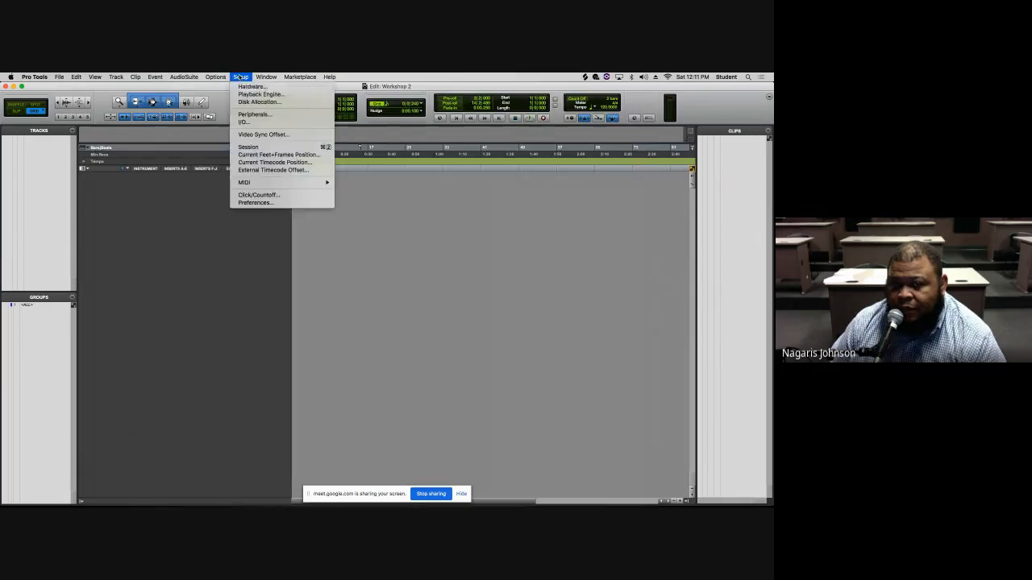
click(260, 94)
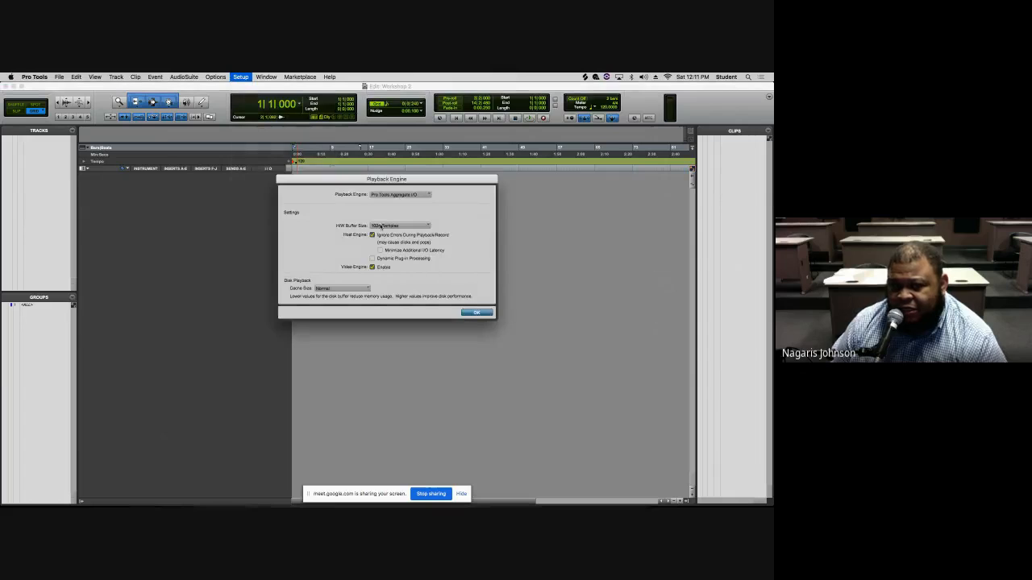
click(386, 227)
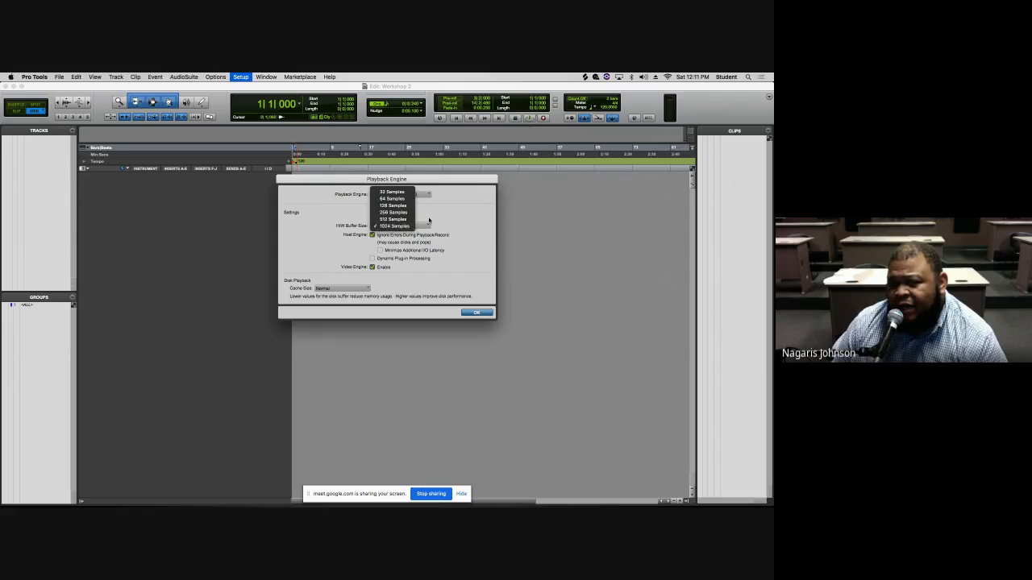
click(390, 227)
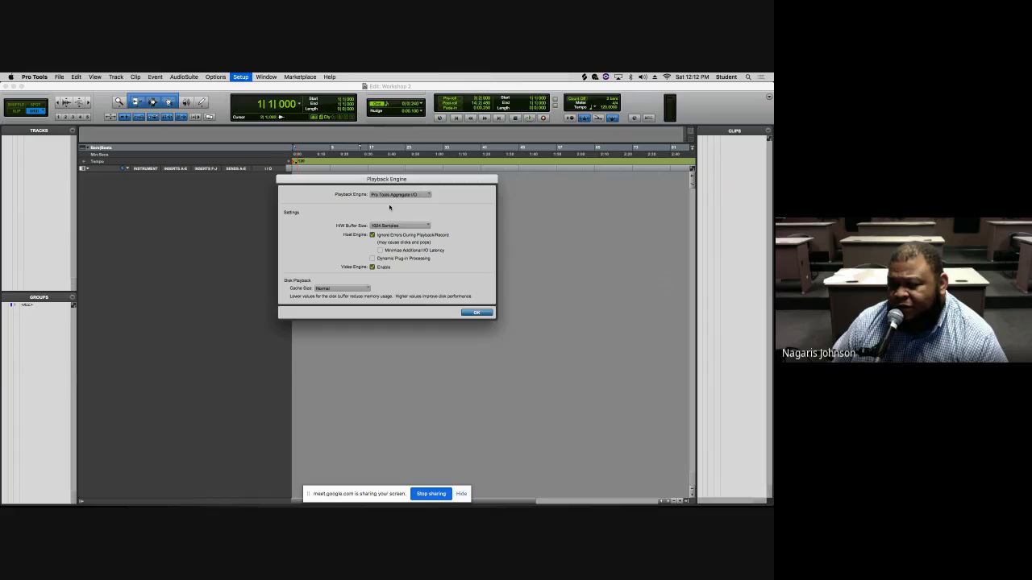
click(388, 225)
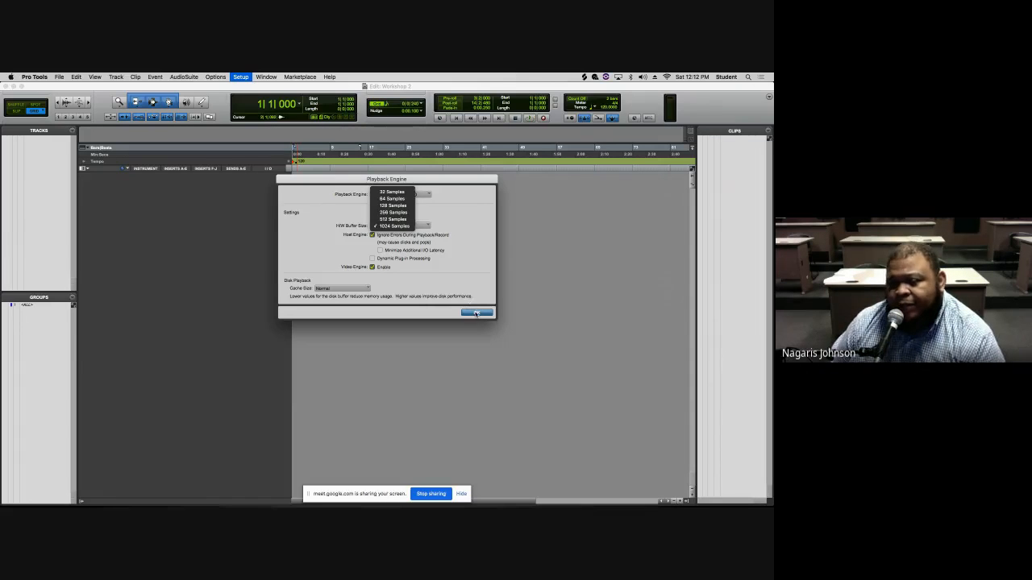
click(392, 226)
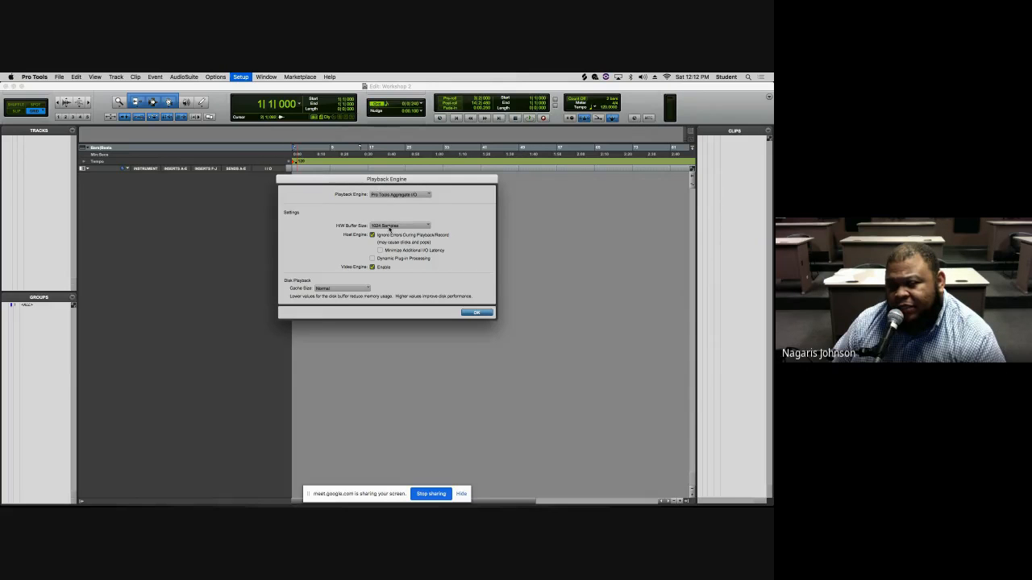
click(476, 313)
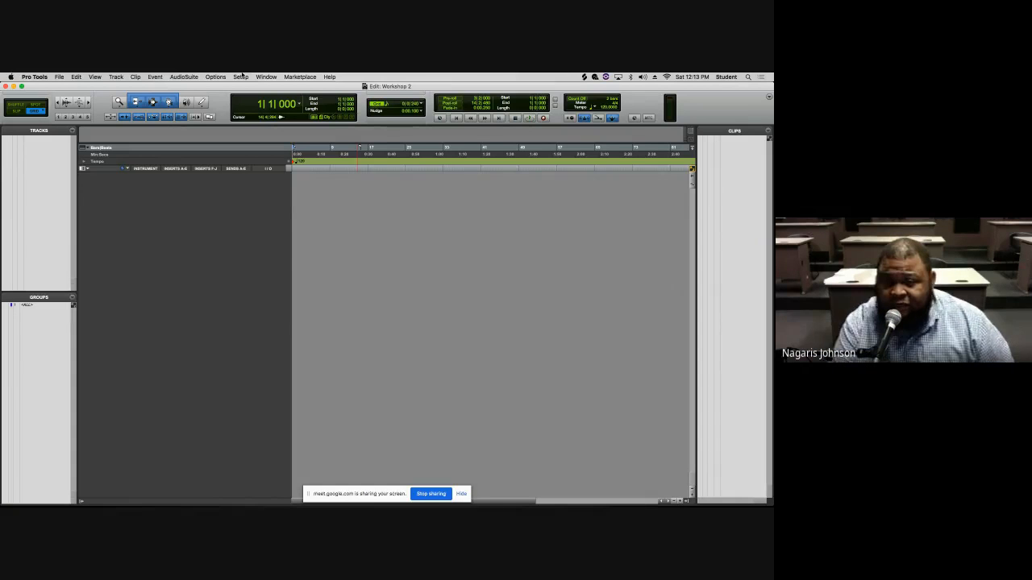
- Open the New Tracks dialog and set the channel format to Stereo
key(super+shift+n)
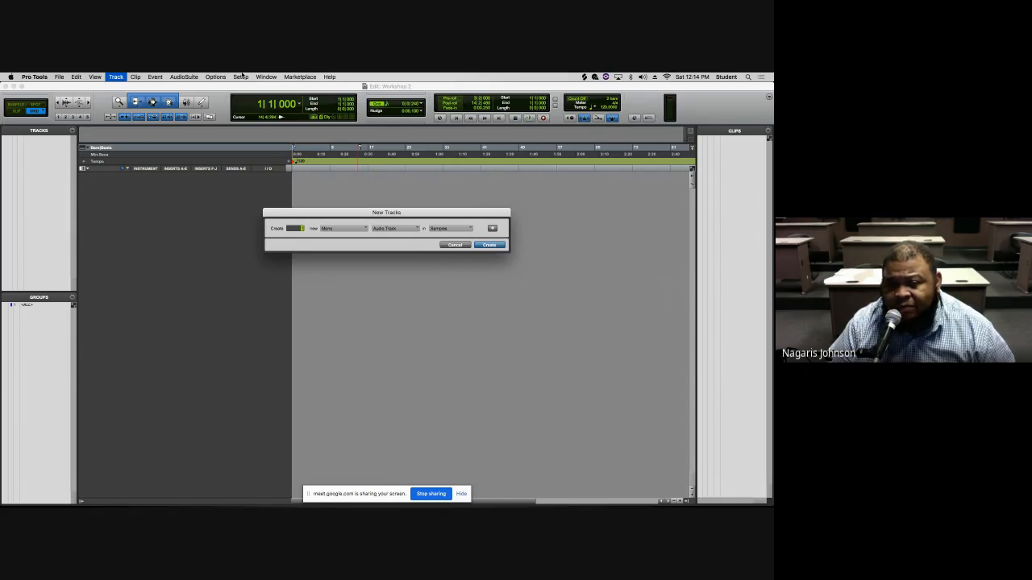
key(super+Right)
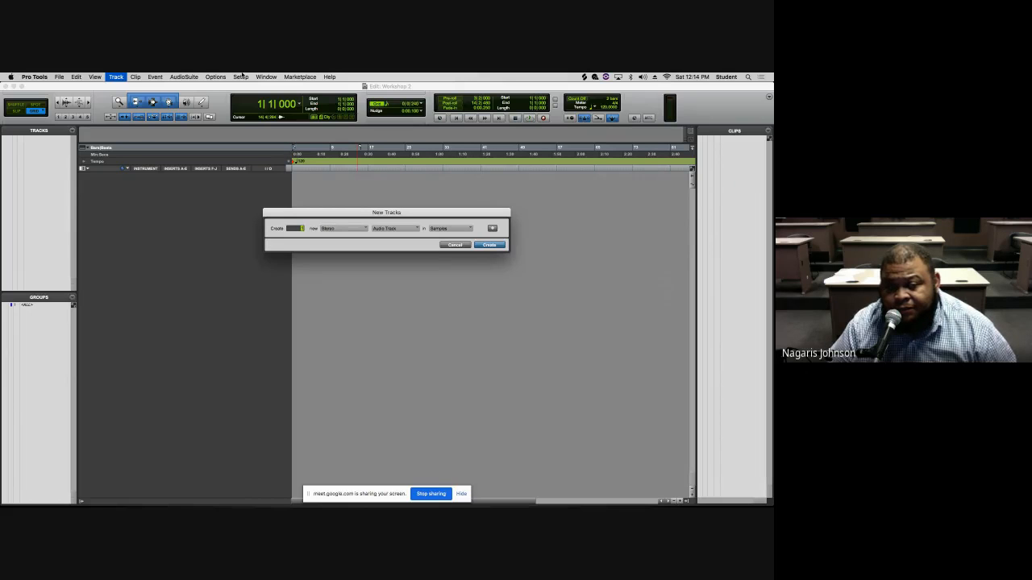
- Cycle through the available track types in the New Tracks dialog
key(super+Down)
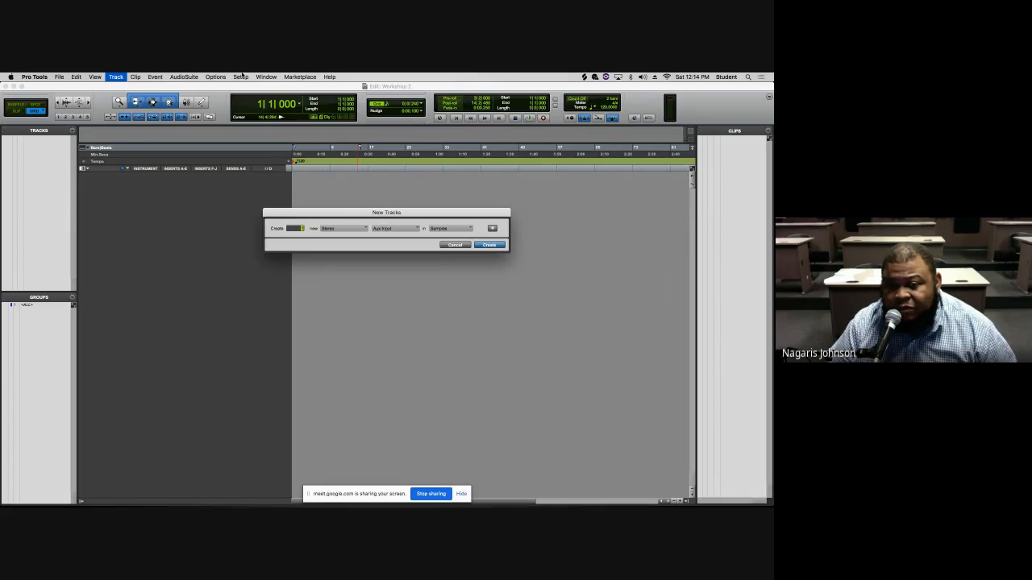
key(super+Up)
key(super+Down)
key(super+Down)
key(super+Up)
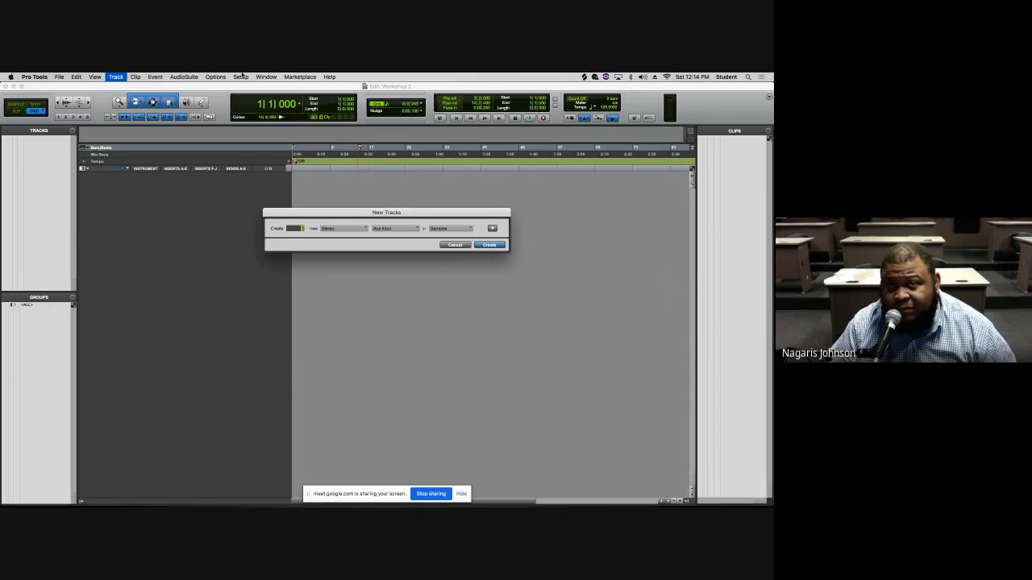
key(super+Up)
key(super+Down)
key(super+Down)
key(super+Down)
key(super+Up)
key(super+Up)
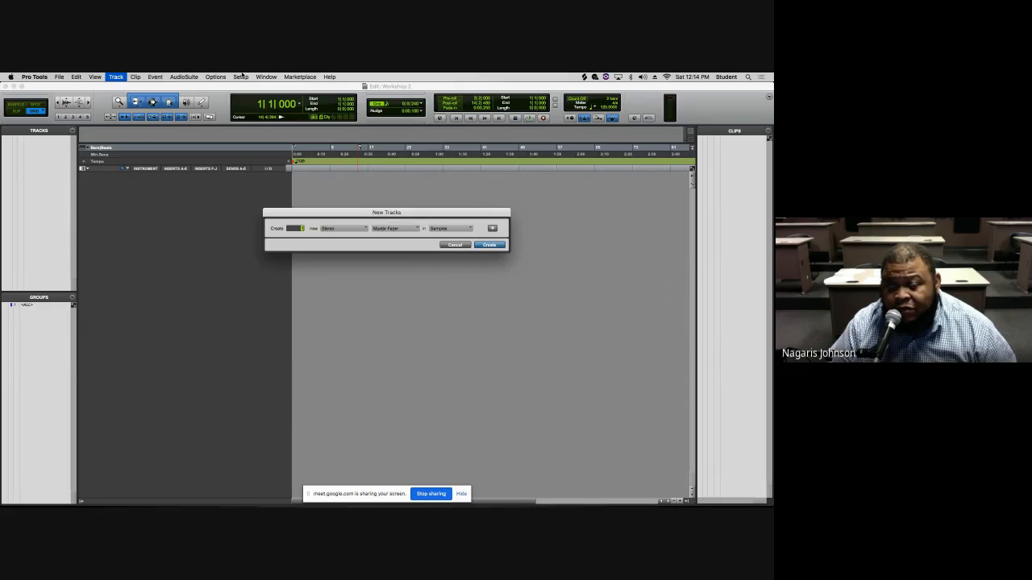
key(super+Up)
key(super+Down)
key(super+Down)
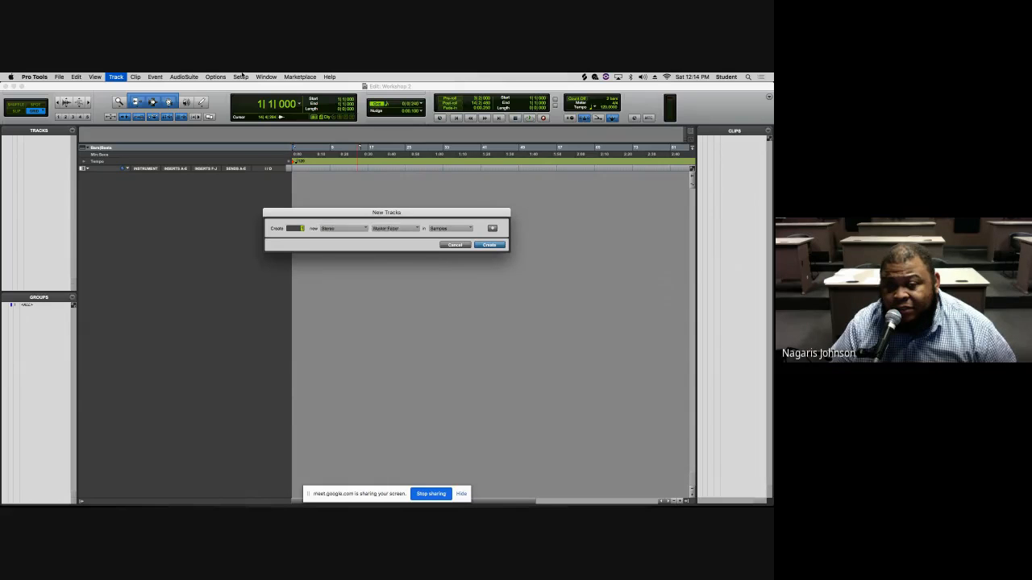
key(super+Down)
key(super+Down)
key(super+Down)
key(super+Up)
key(super+Up)
key(super+Up)
key(super+Up)
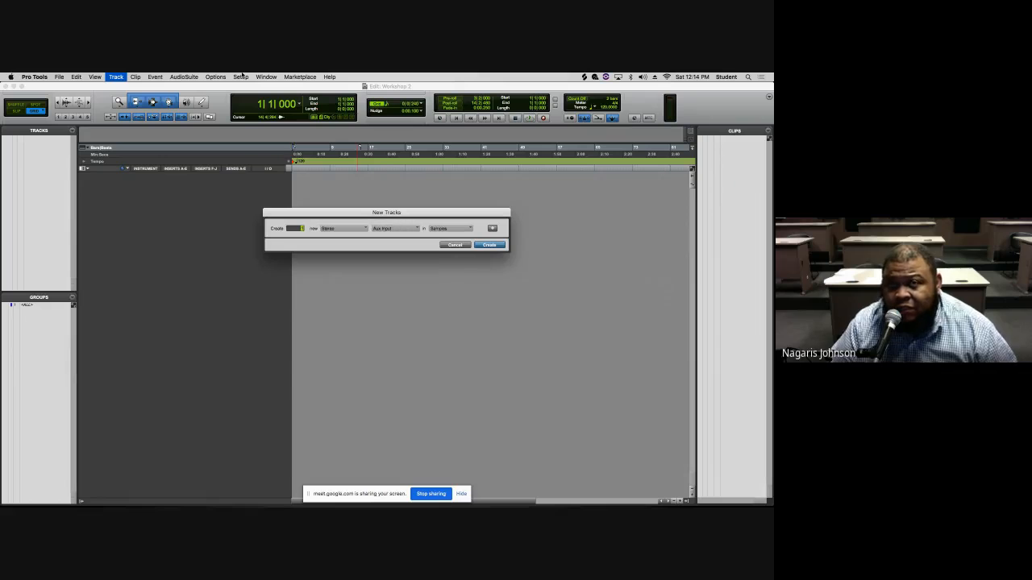
key(super+Down)
key(super+Down)
key(super+Up)
key(super+Up)
key(super+Up)
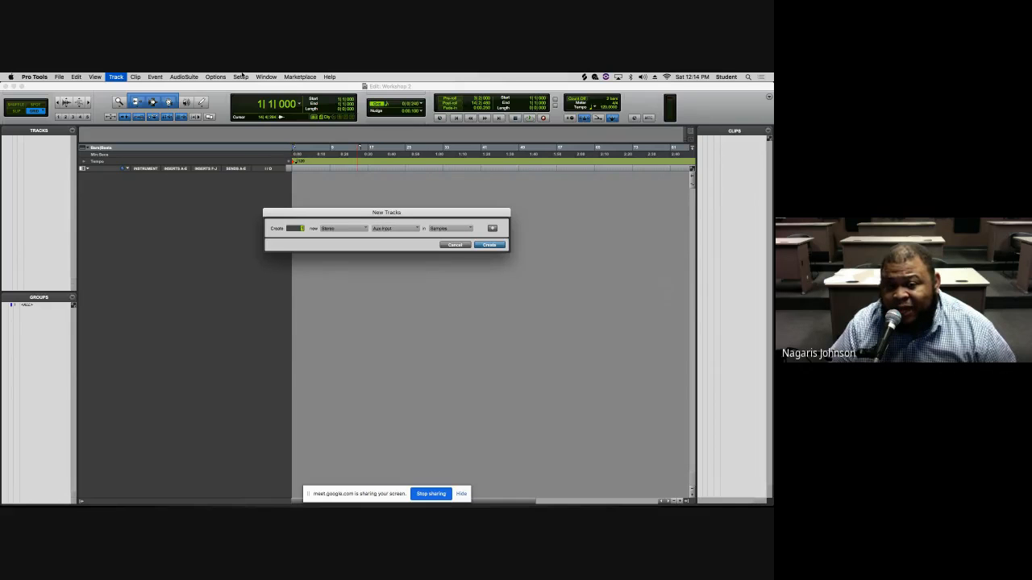
key(super+Down)
key(super+Down)
key(super+Down)
key(super+Down)
key(super+Down)
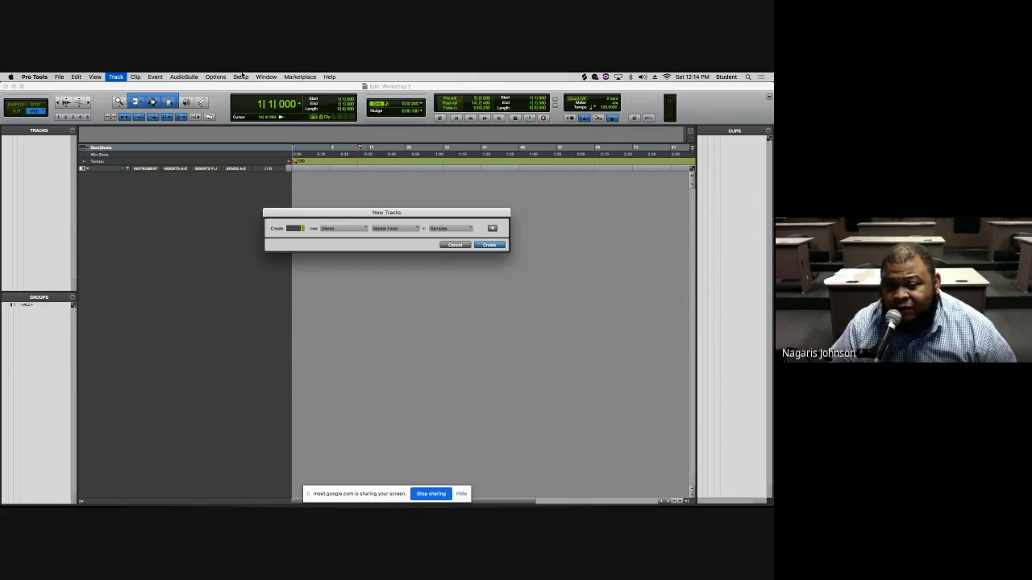
key(super+Down)
key(super+Down)
key(super+Down)
key(super+Down)
key(super+Down)
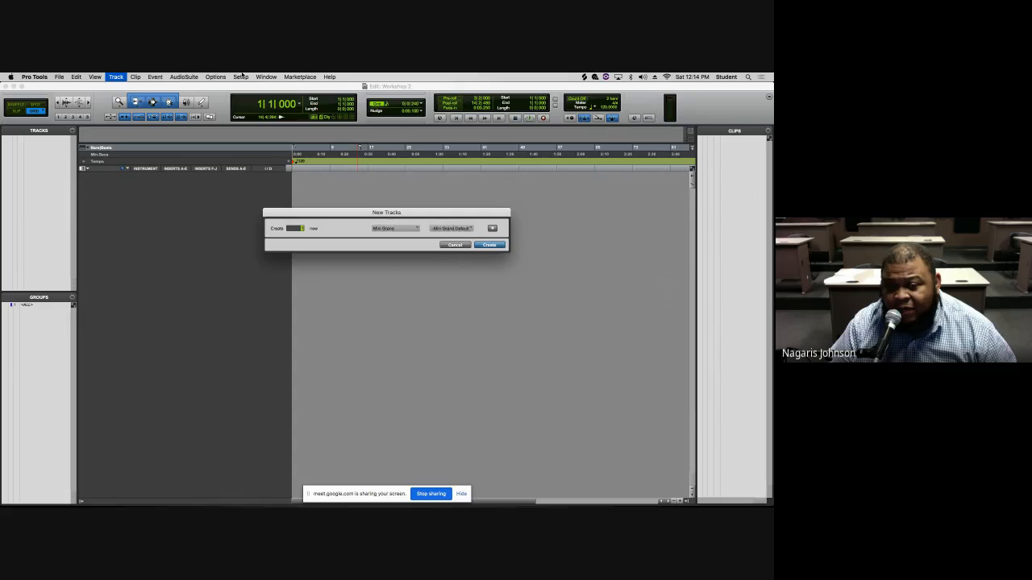
key(super+Down)
key(super+Down)
key(super+Down)
key(super+Down)
key(super+Down)
key(super+Down)
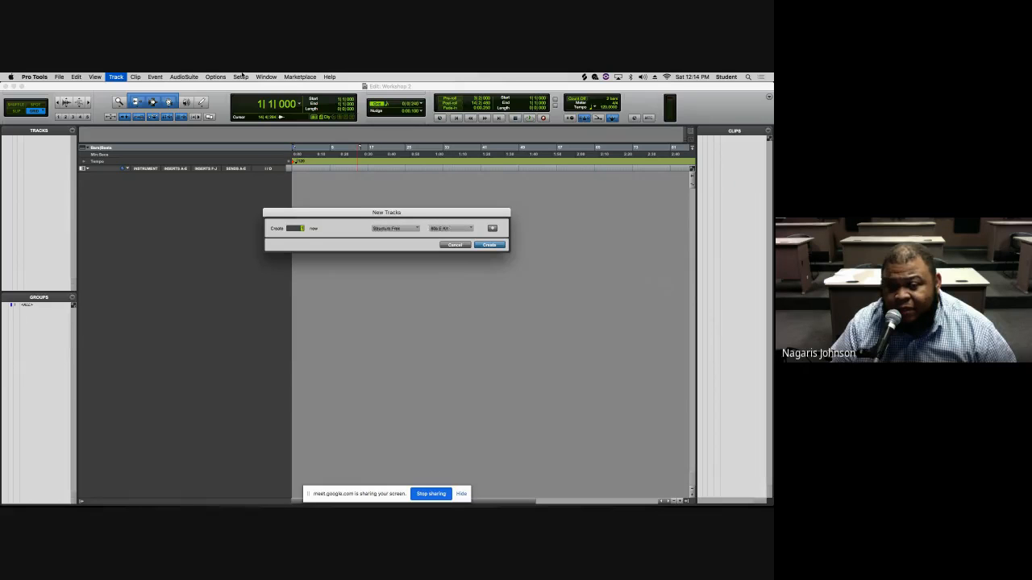
key(super+Down)
key(super+Down)
key(super+Down)
key(super+Down)
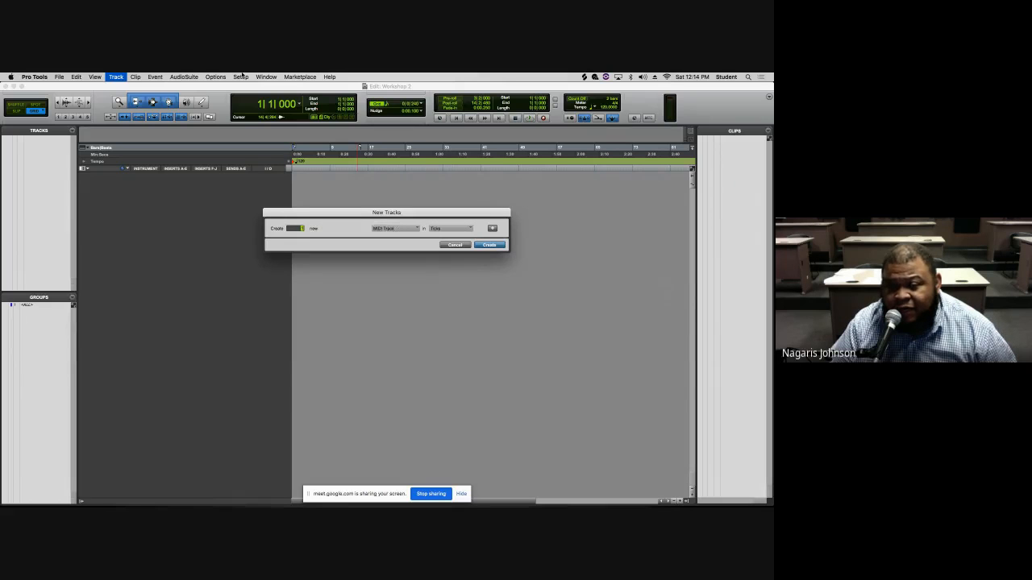
key(super+Down)
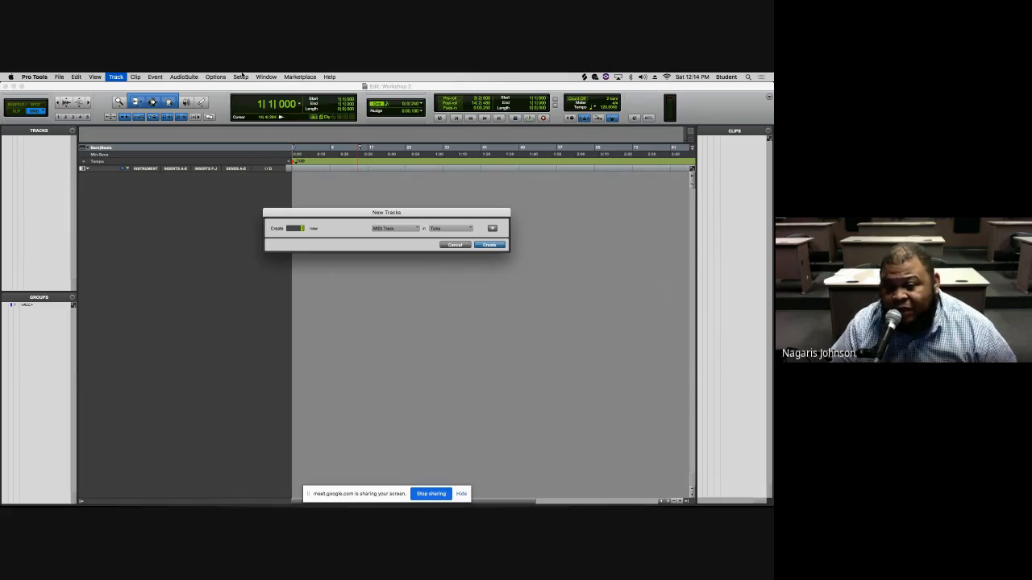
key(super+Up)
key(super+Down)
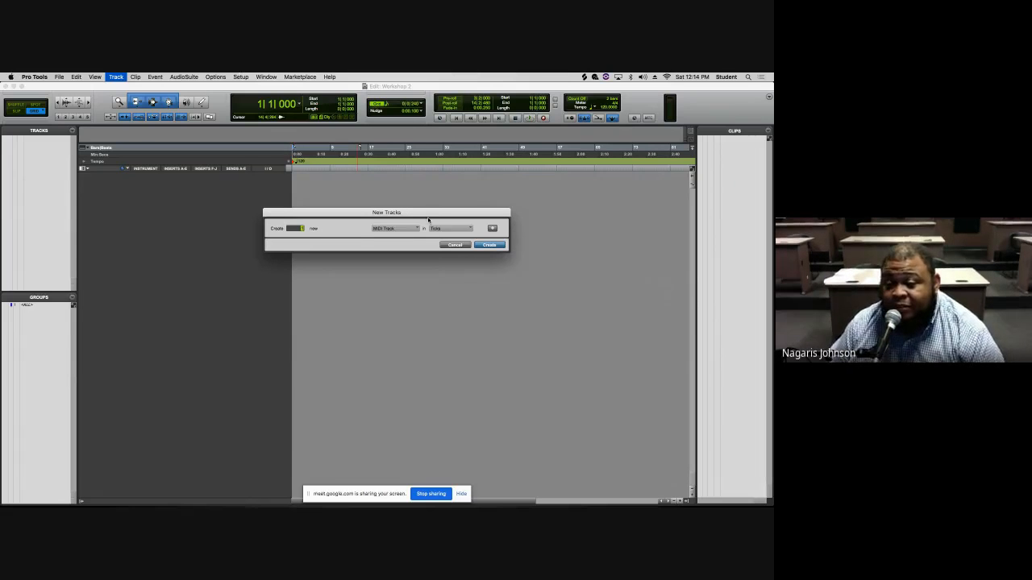
- Create six mono audio tracks with the Audio Track type
click(395, 228)
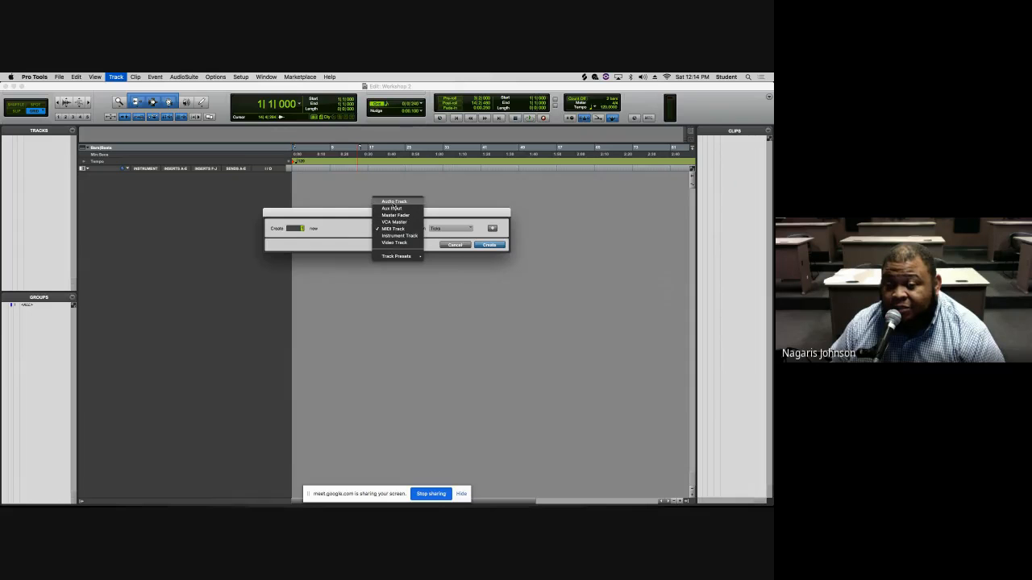
click(395, 229)
click(452, 228)
click(396, 247)
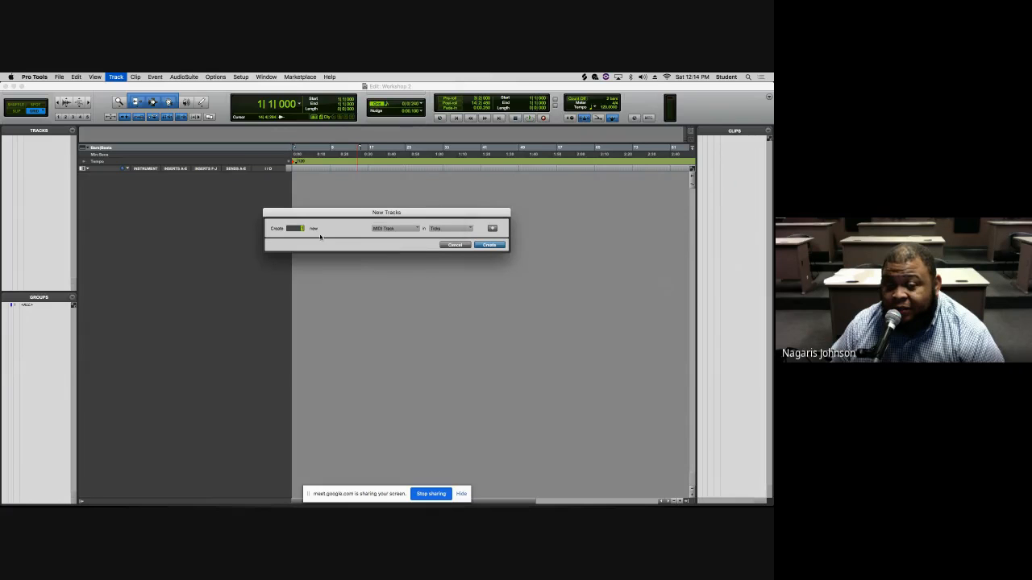
click(390, 231)
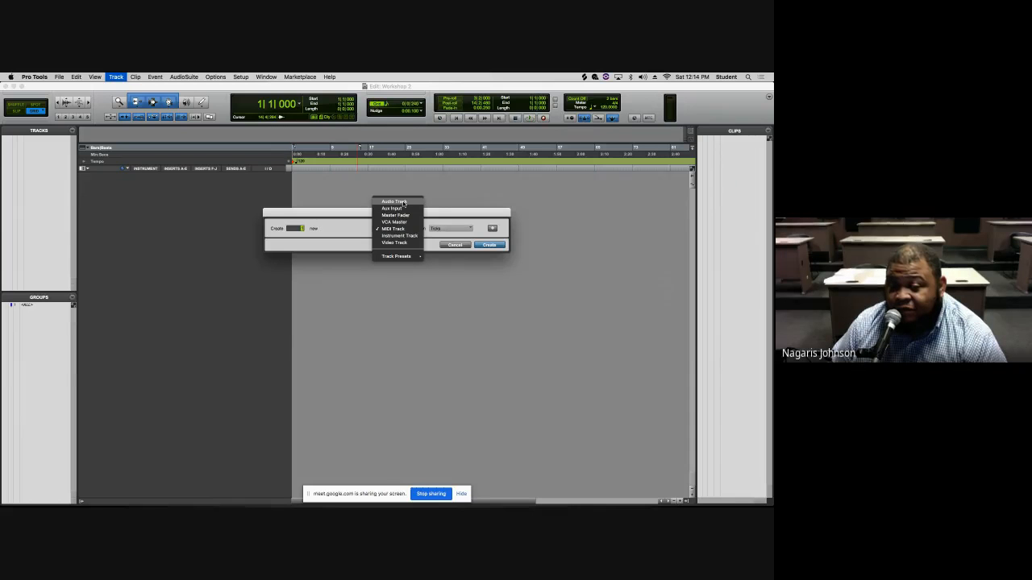
click(404, 202)
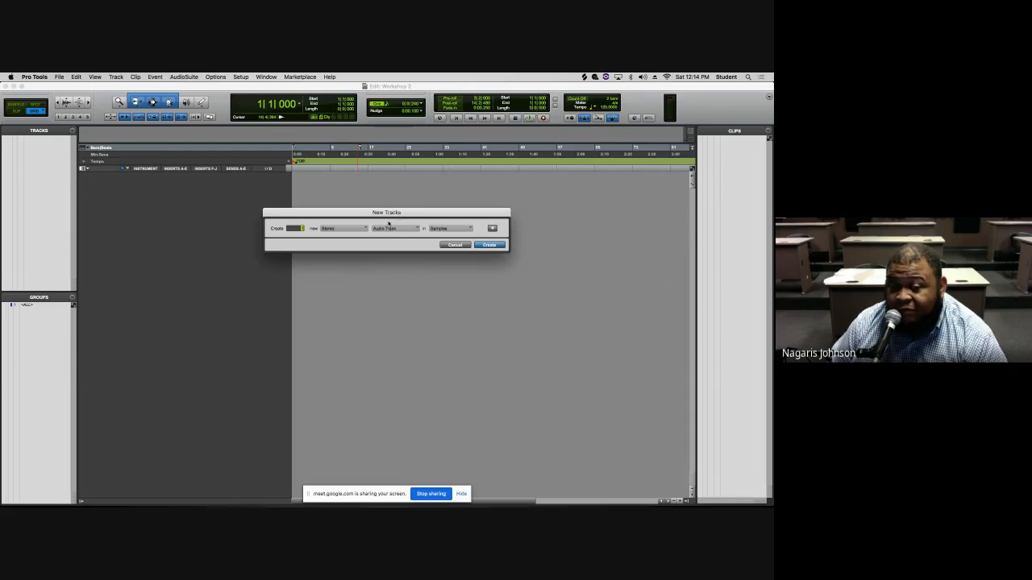
click(329, 230)
click(330, 222)
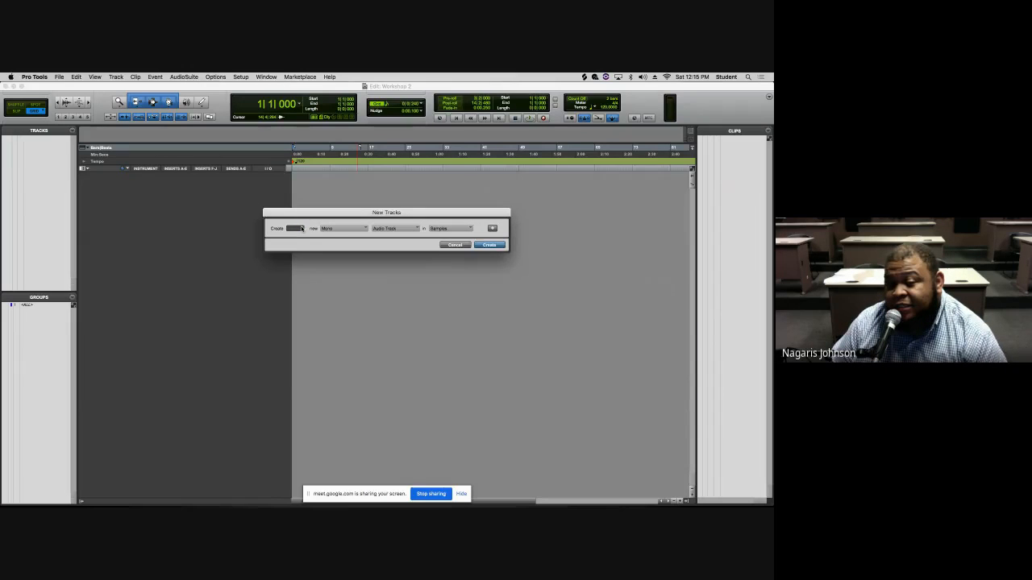
key(Return)
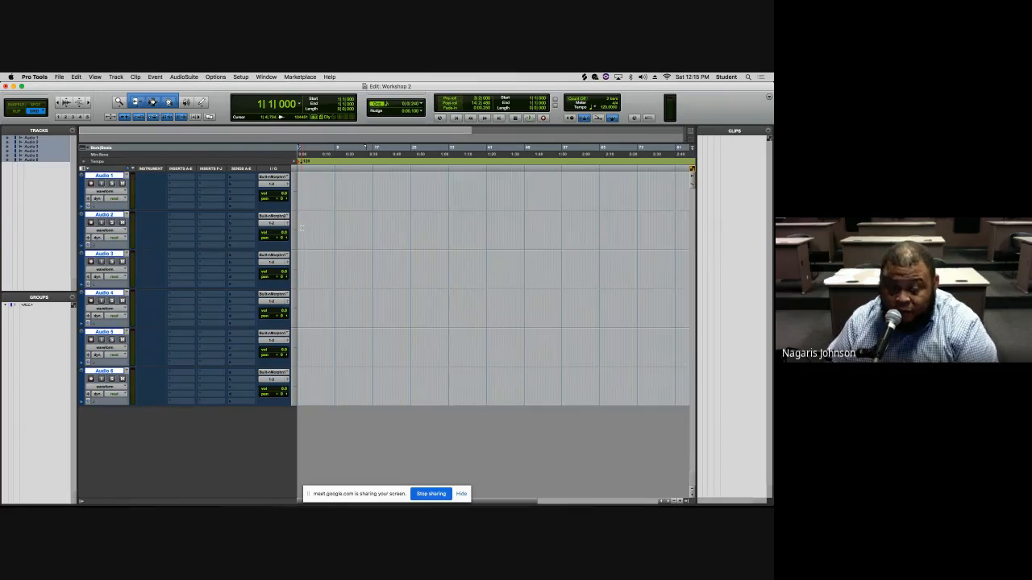
- Add an Aux Input track from the Mix window and delete it again
key(super+equal)
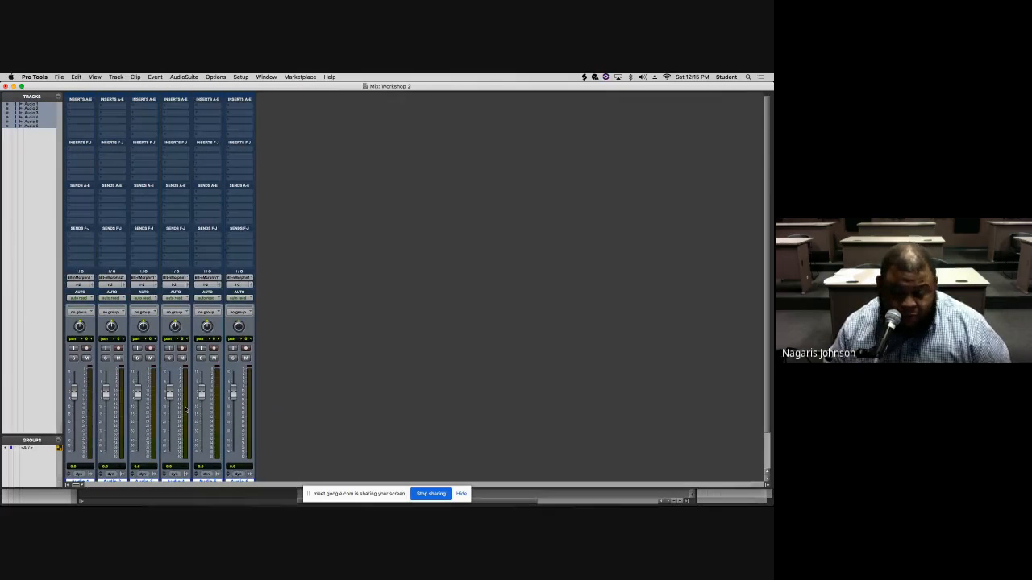
ctrl+double_click(264, 423)
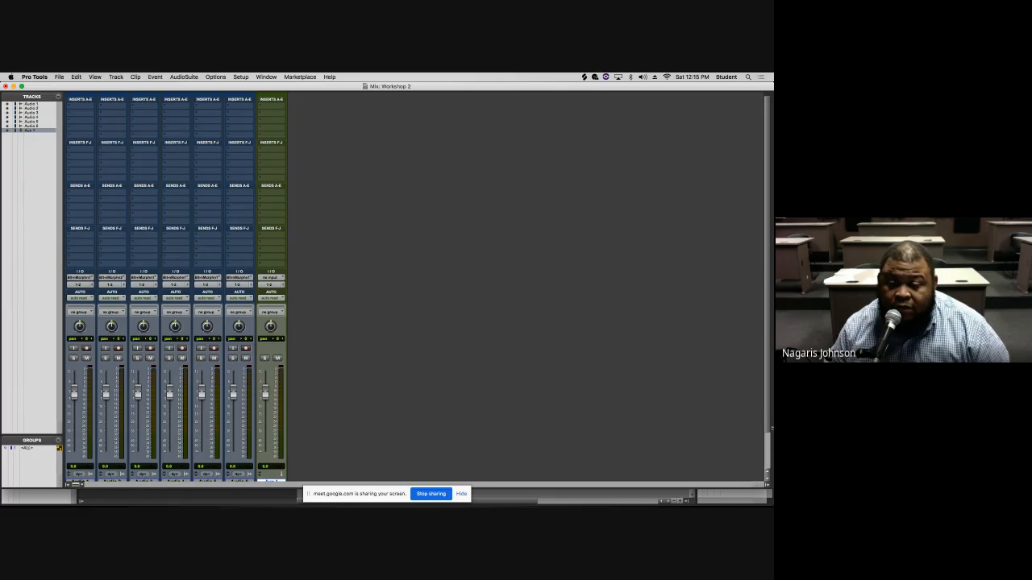
scroll(766, 424, down, 3)
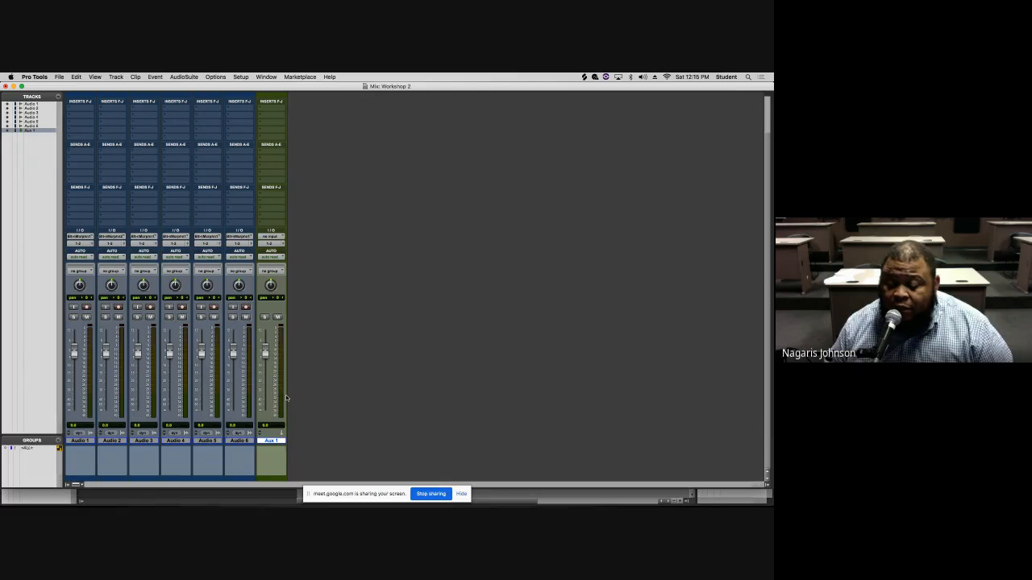
scroll(292, 396, up, 1)
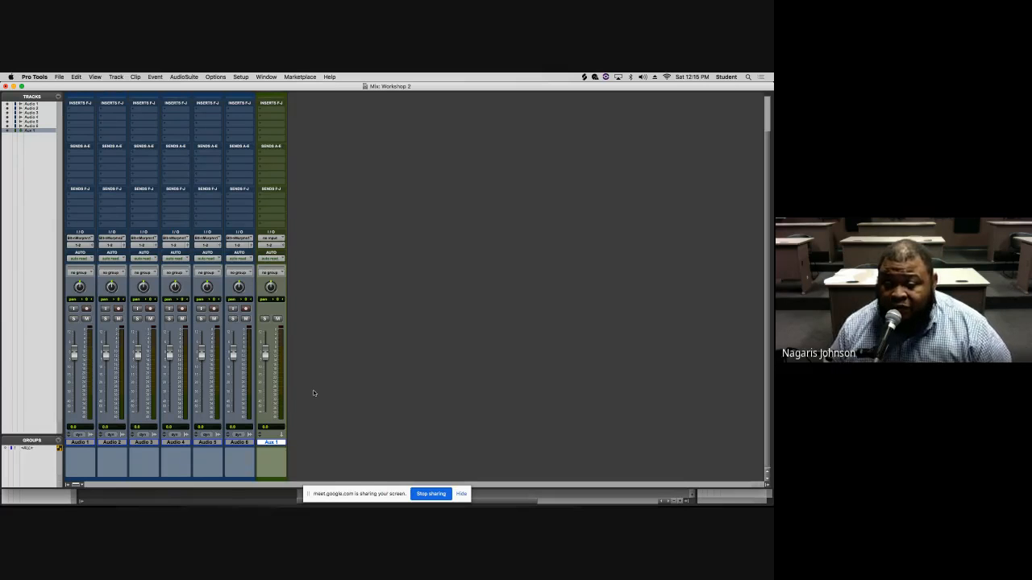
right_click(268, 443)
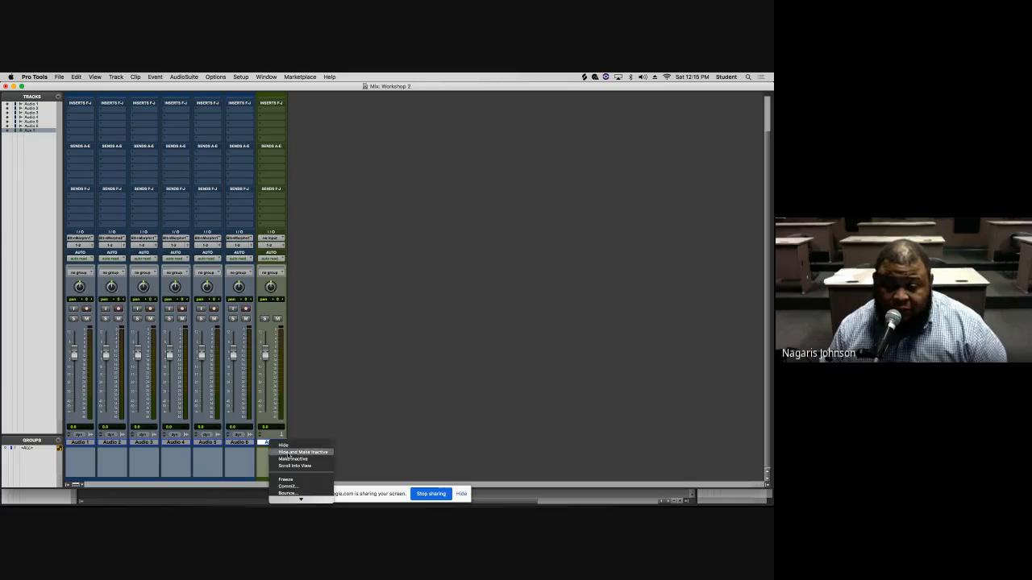
click(287, 498)
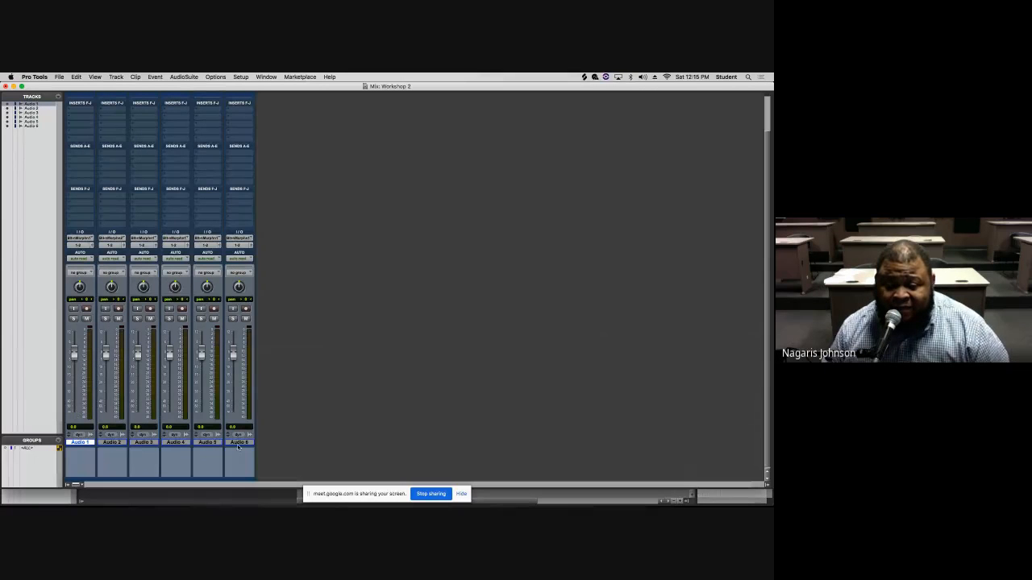
- Rename the first audio track as Voc 1
double_click(80, 444)
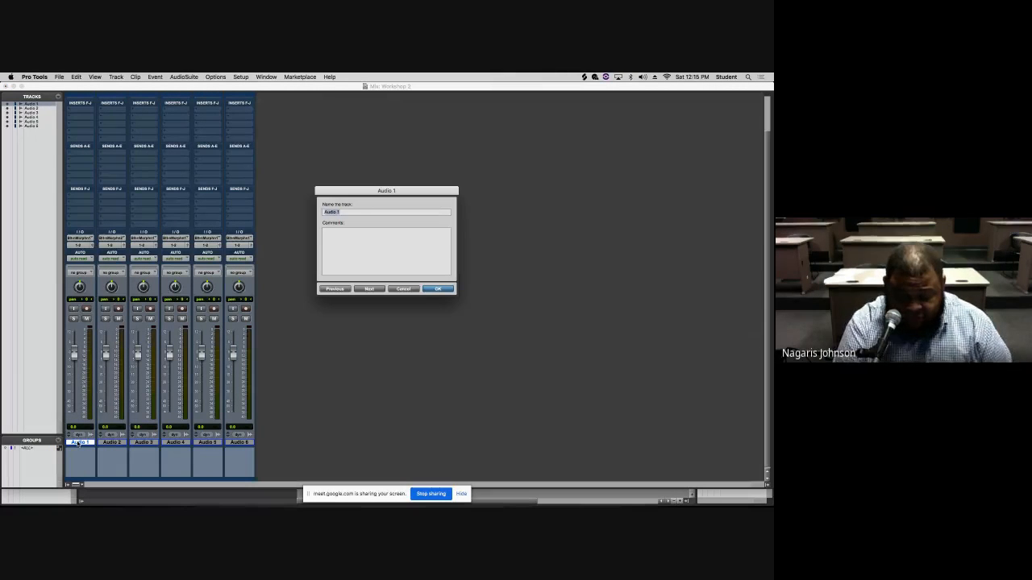
text(Voc)
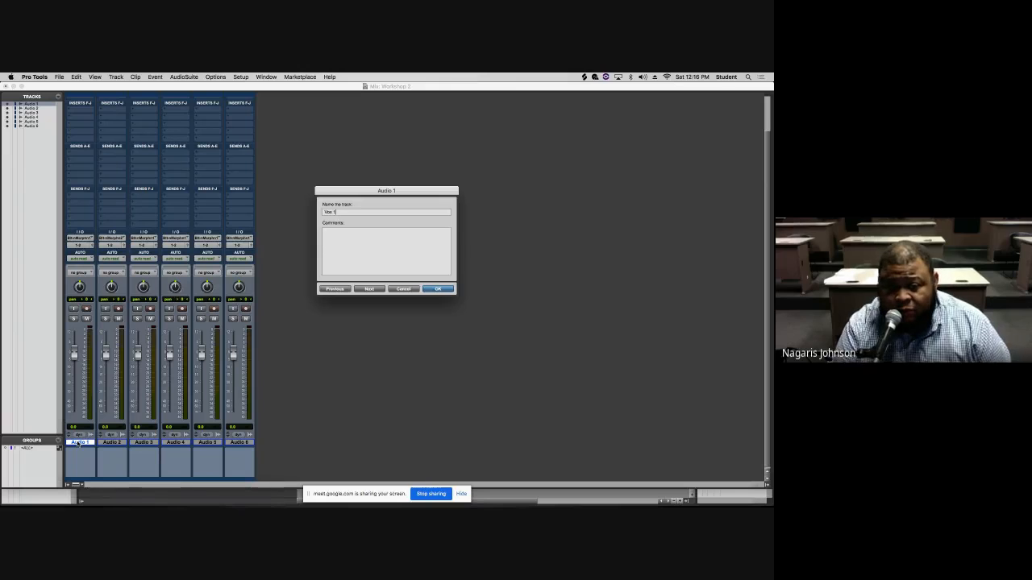
key(super+Right)
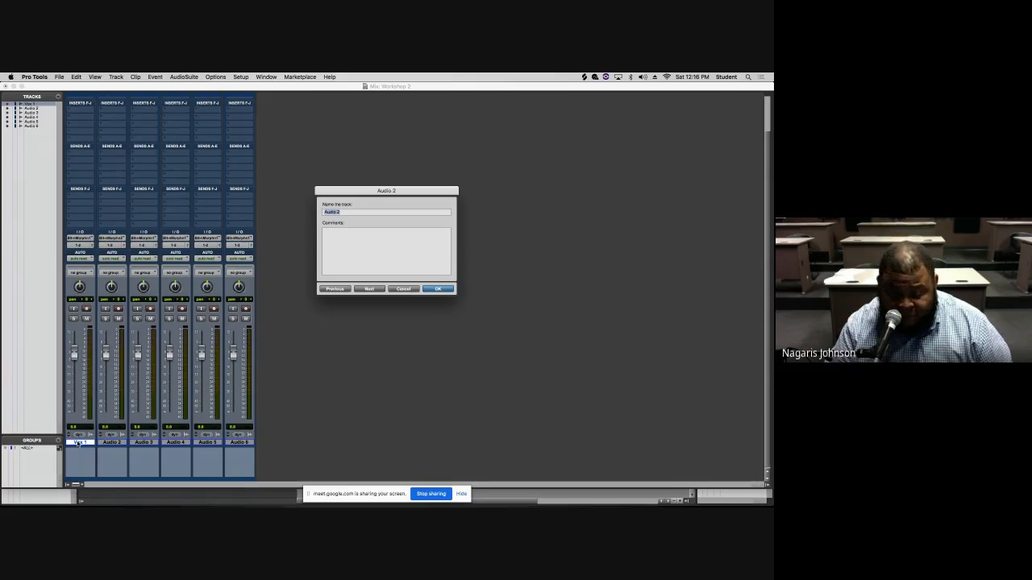
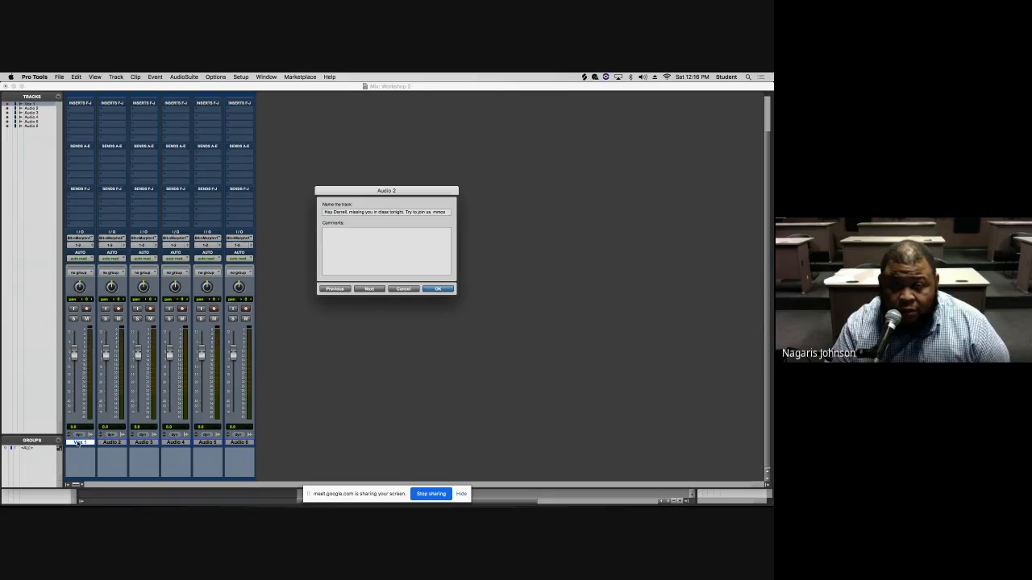
key(super+a)
key(super+c)
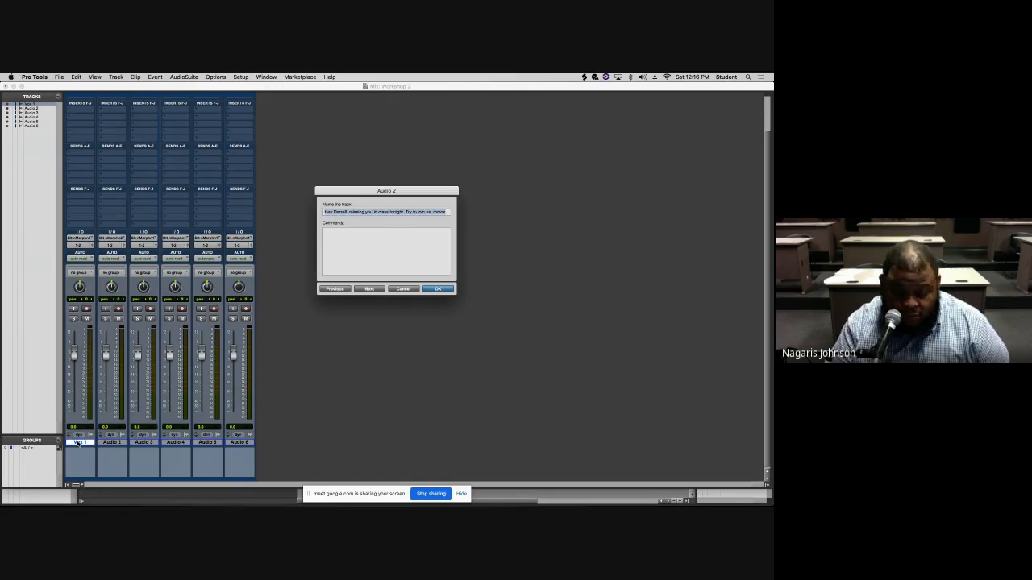
key(BackSpace)
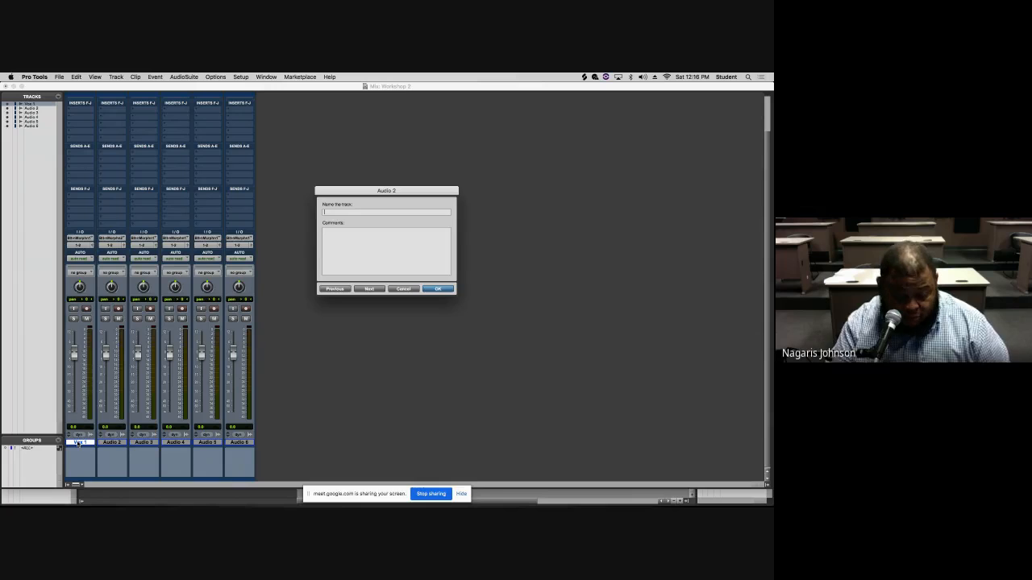
key(super+v)
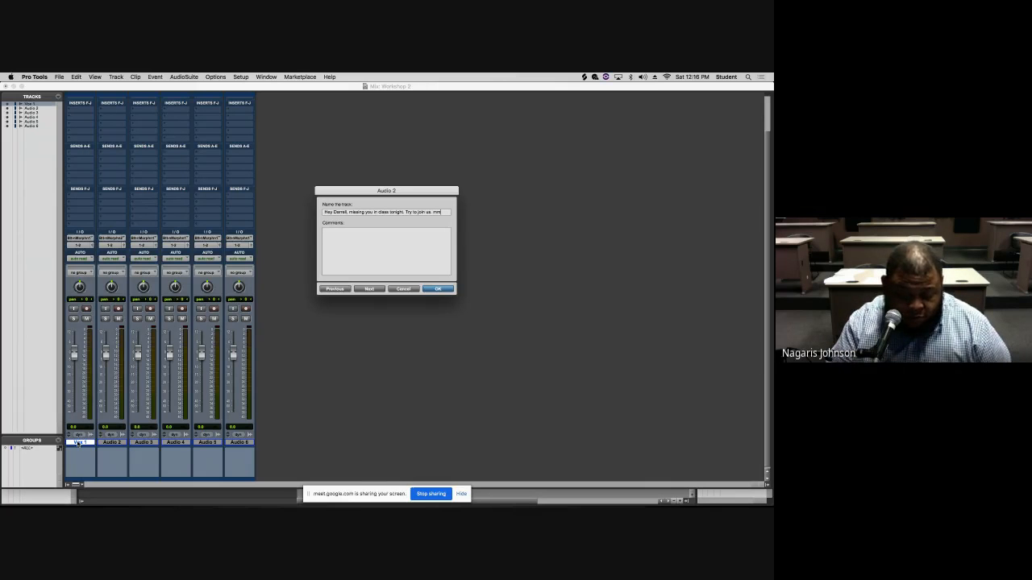
key(super+z)
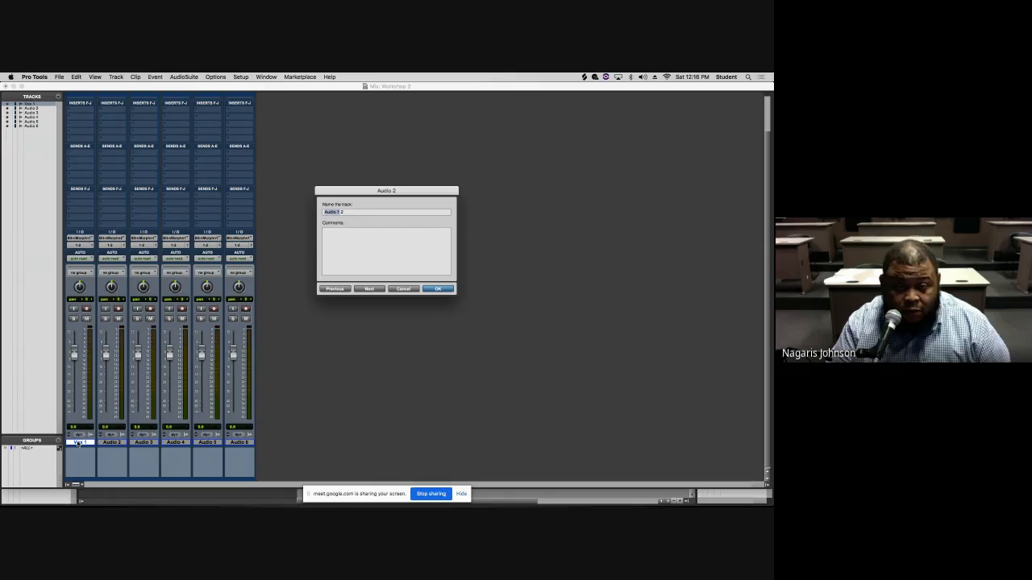
key(Right)
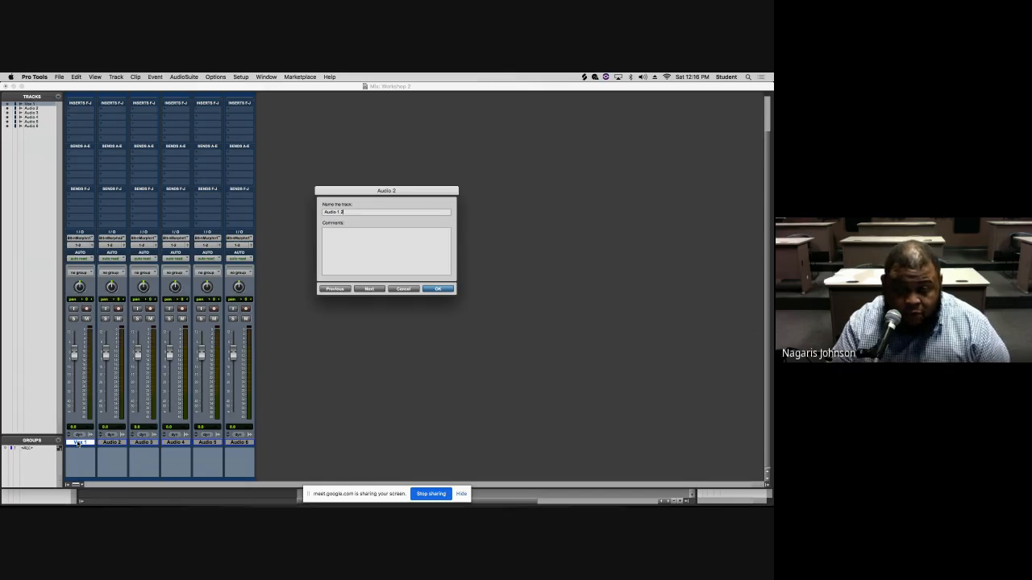
- Rename the remaining audio tracks as Vox 2 through Vox 6 in the track name dialog
key(super+a)
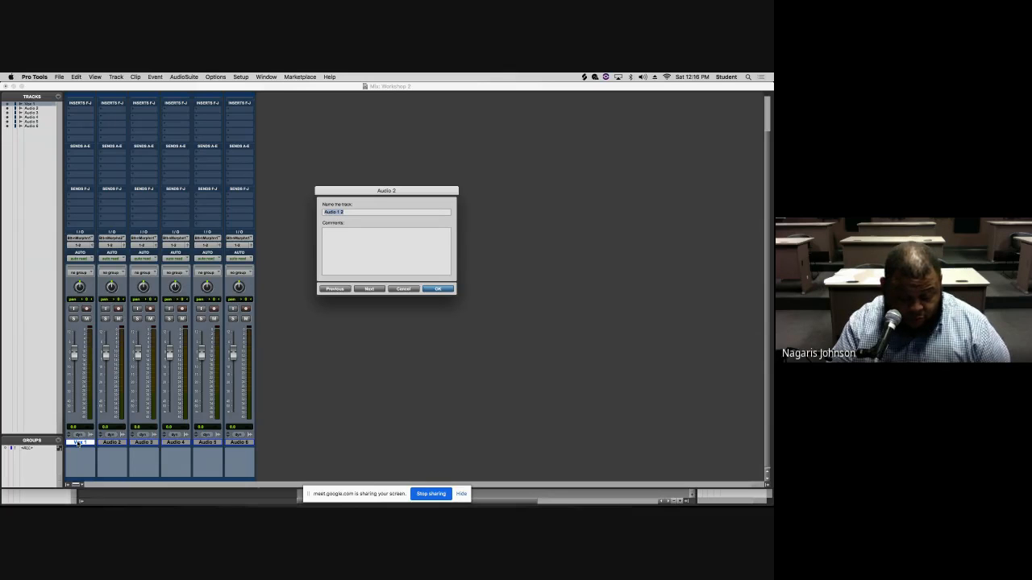
text(Voc)
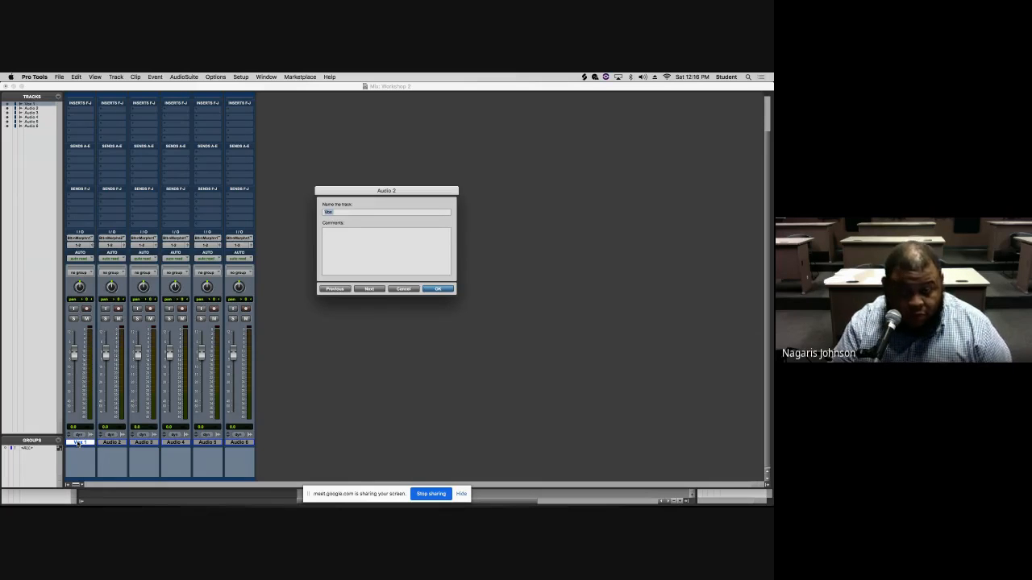
key(Right)
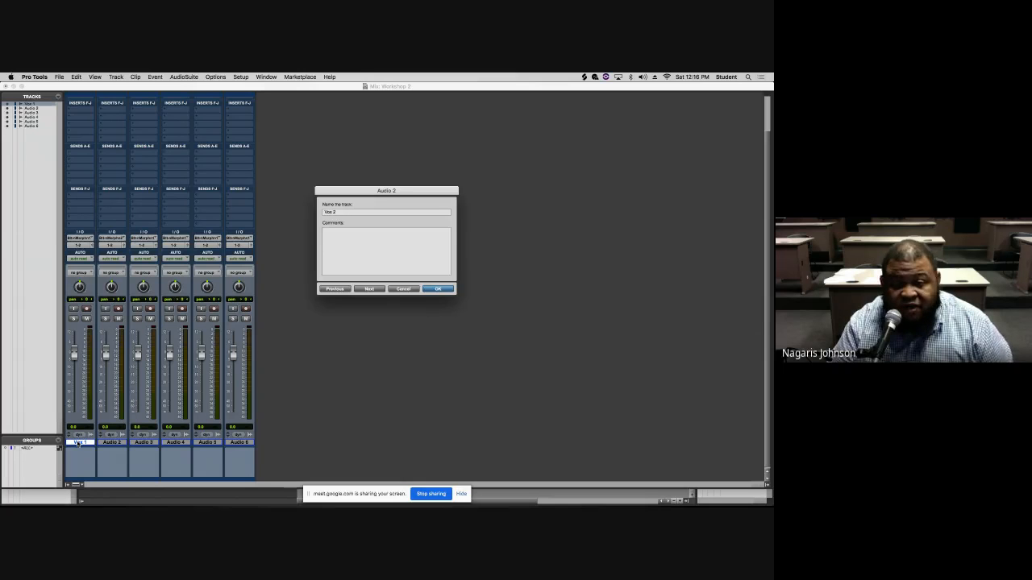
key(super+Right)
text(Vox)
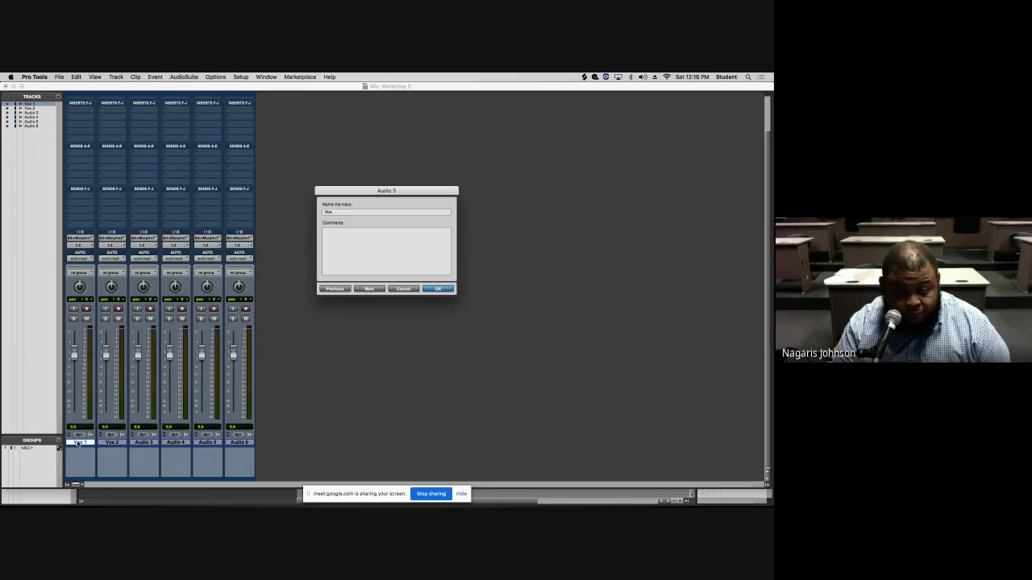
key(super+Right)
text(Vox)
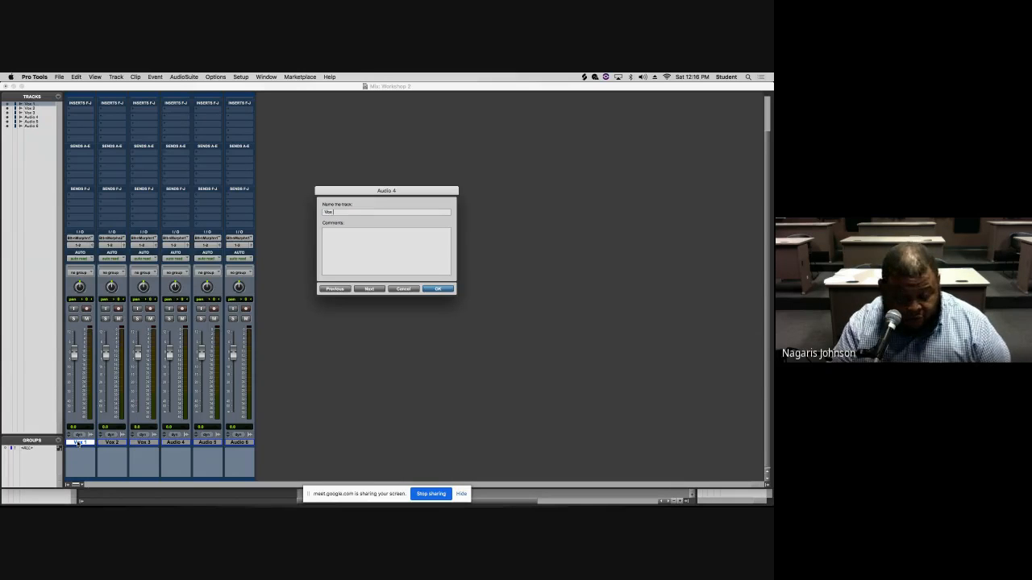
key(super+Right)
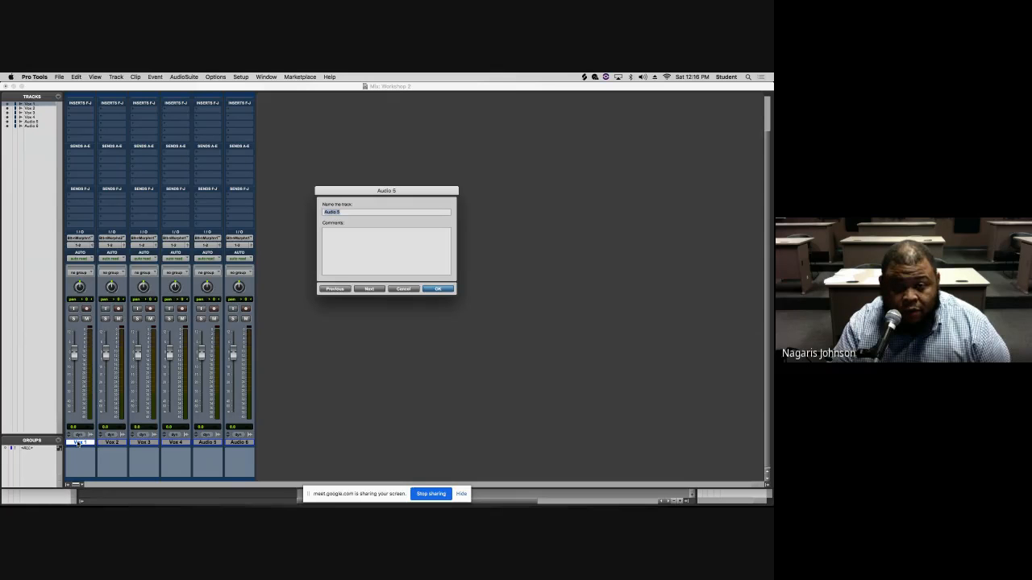
text(Vox)
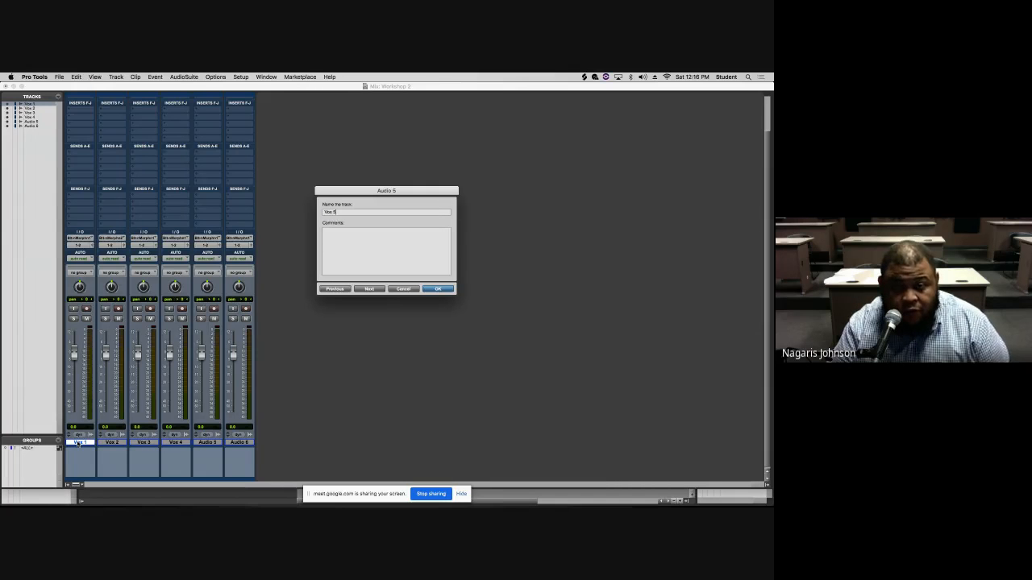
text(5)
key(super+Right)
text(Vox)
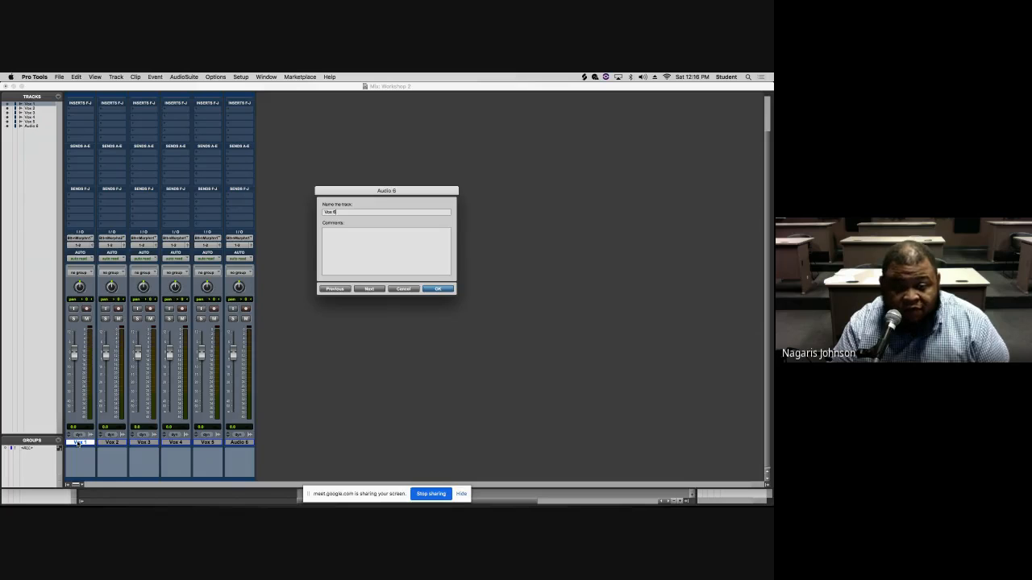
key(Return)
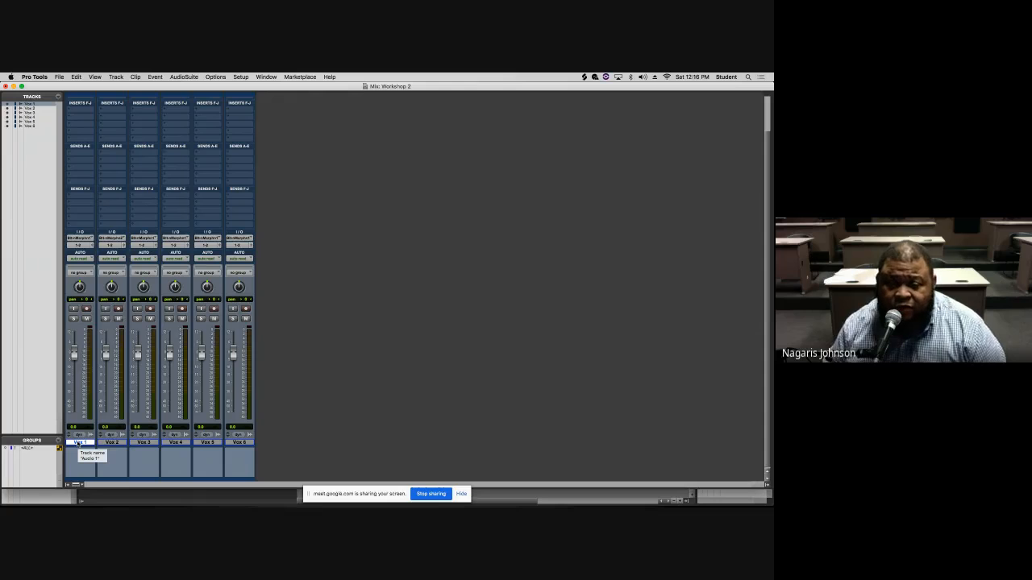
scroll(291, 446, up, 1)
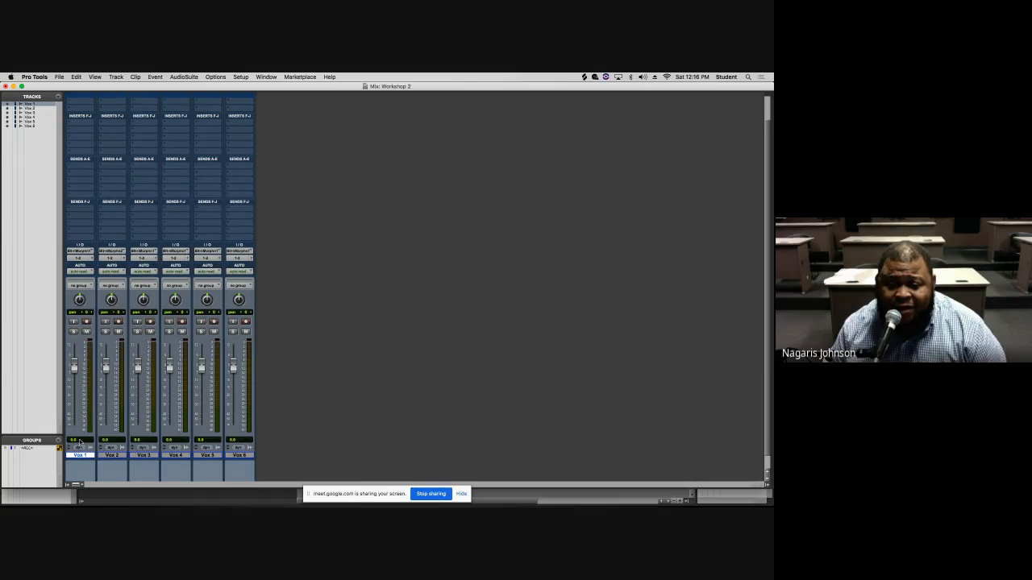
scroll(267, 417, up, 2)
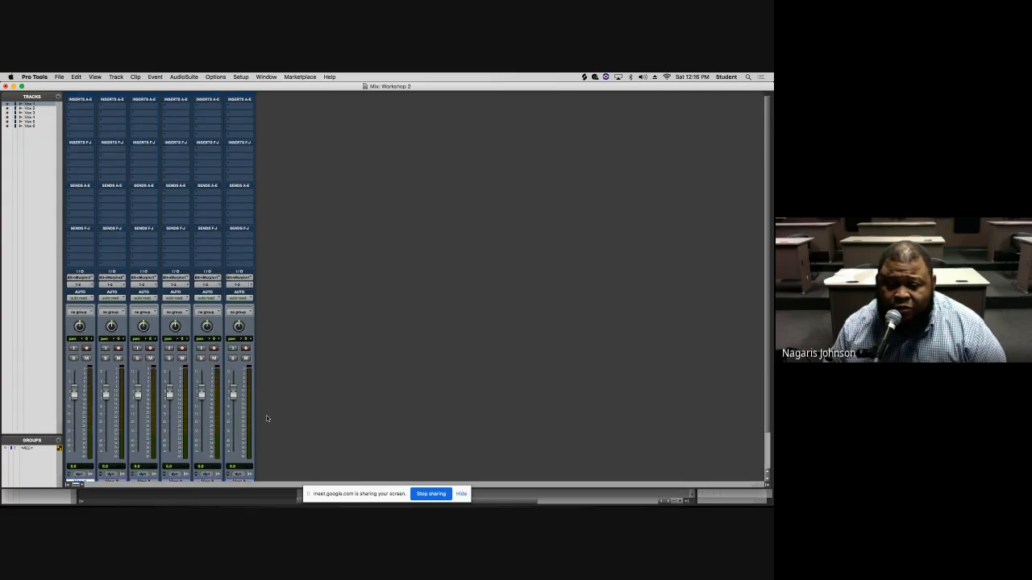
scroll(769, 428, down, 2)
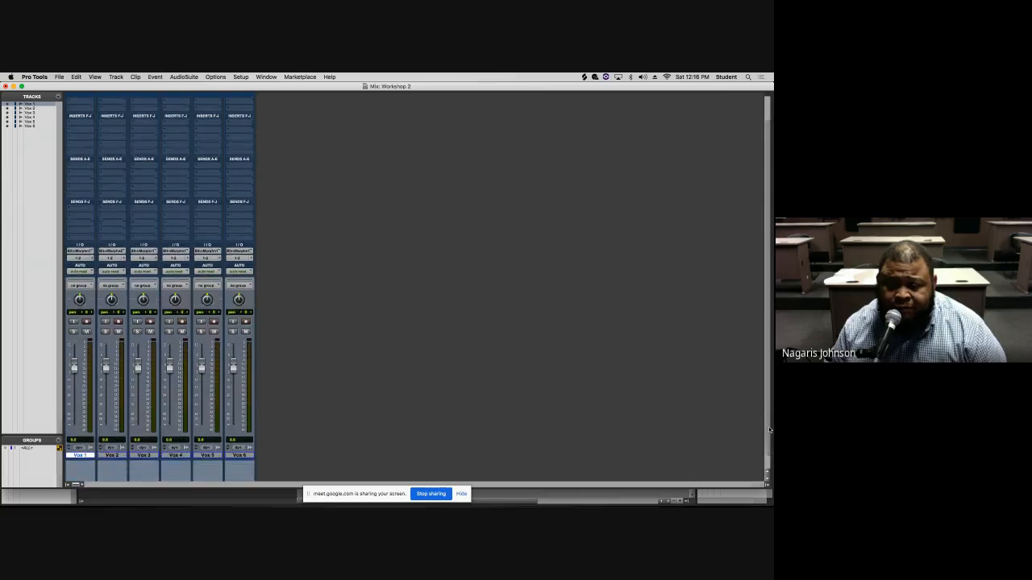
- Switch to Google Meet, view the meeting participants list, and return to Pro Tools
key(super+Tab)
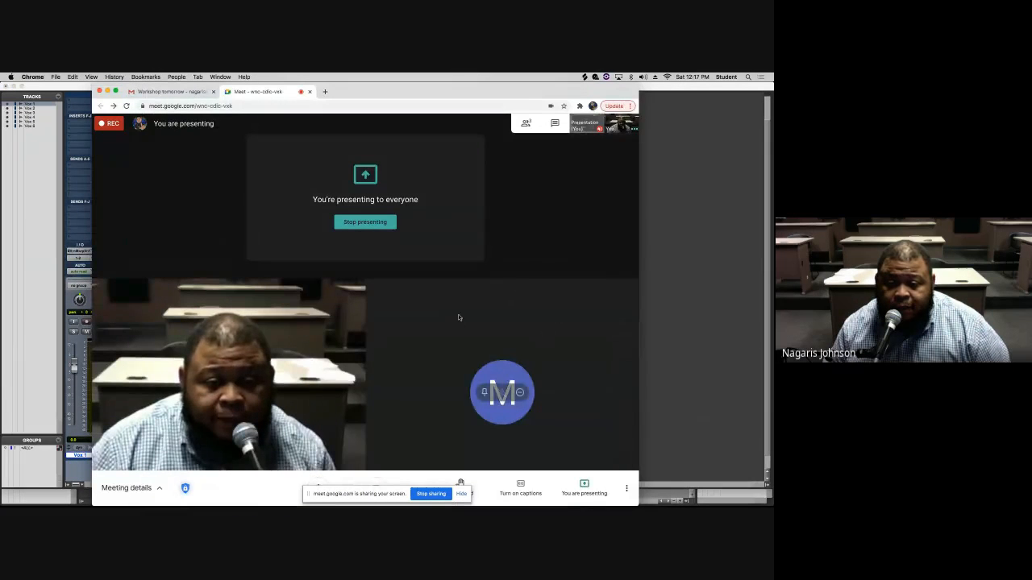
click(554, 123)
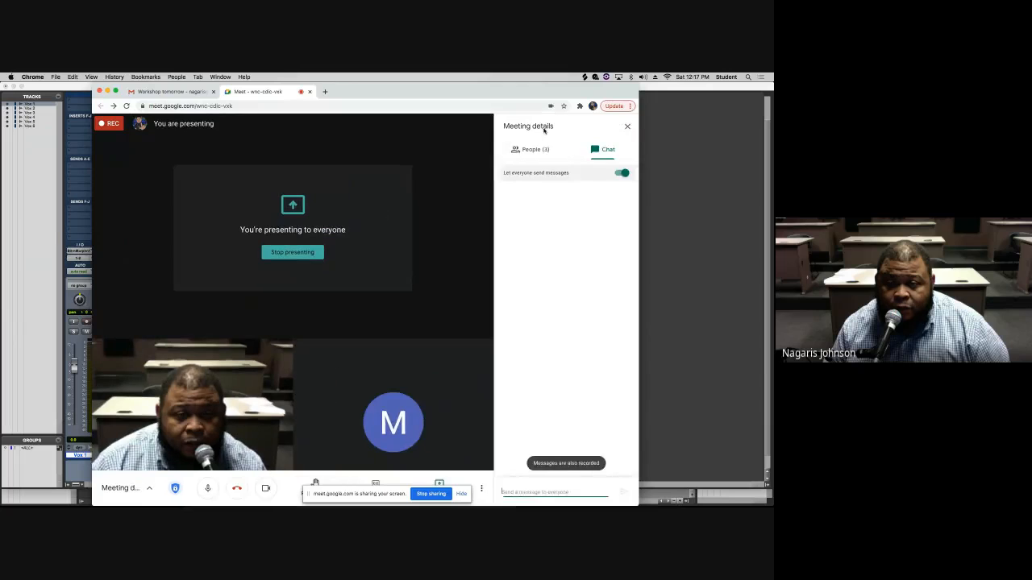
click(531, 147)
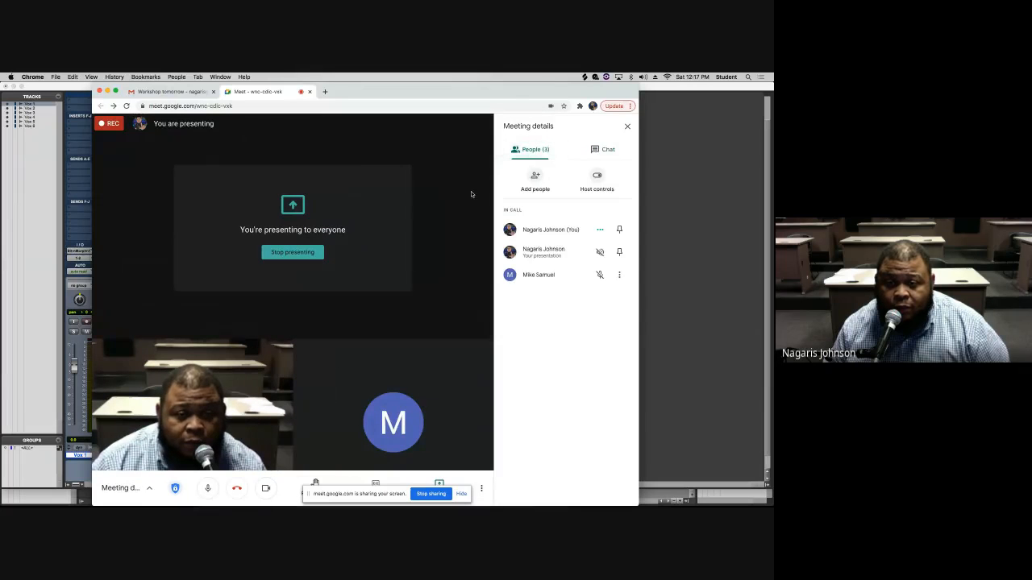
key(super+Tab)
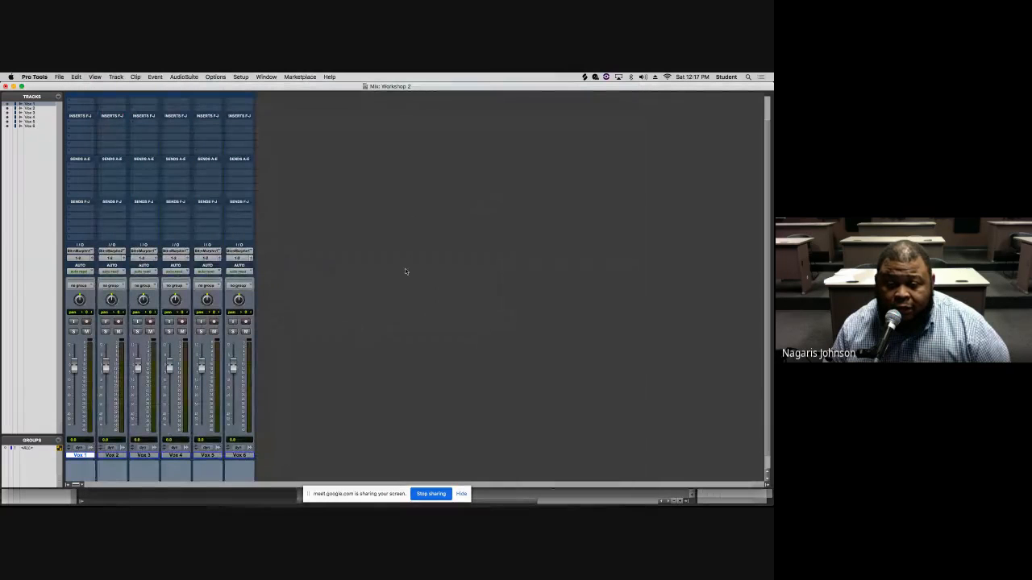
- Add a new audio track in the Mix window
scroll(320, 316, up, 1)
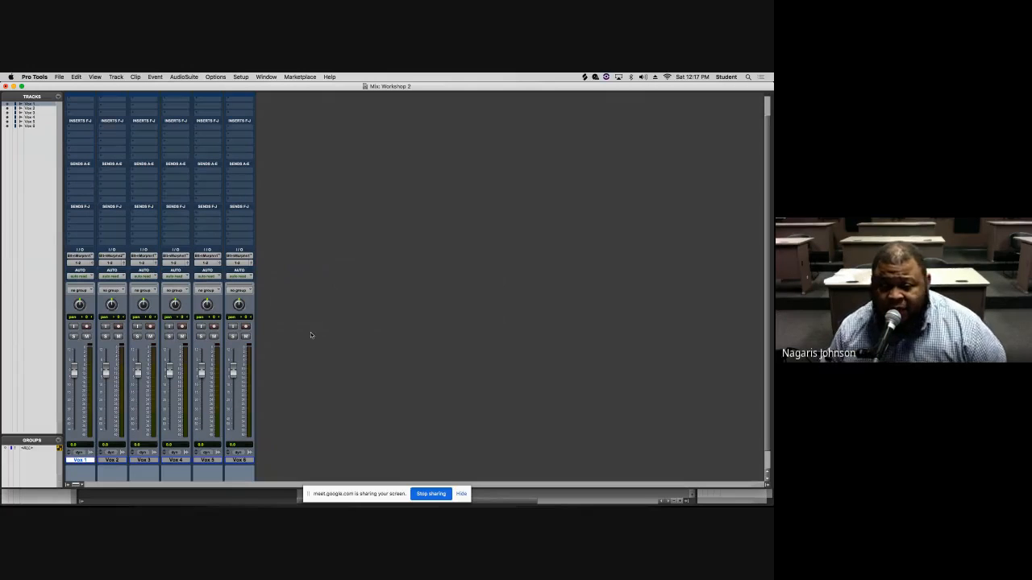
double_click(303, 349)
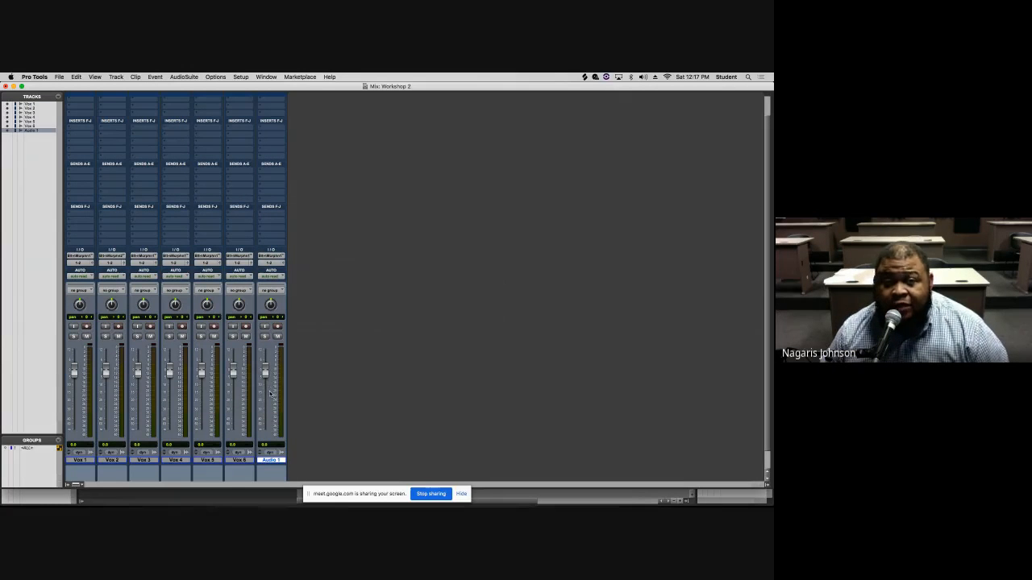
scroll(272, 393, up, 1)
scroll(272, 394, up, 2)
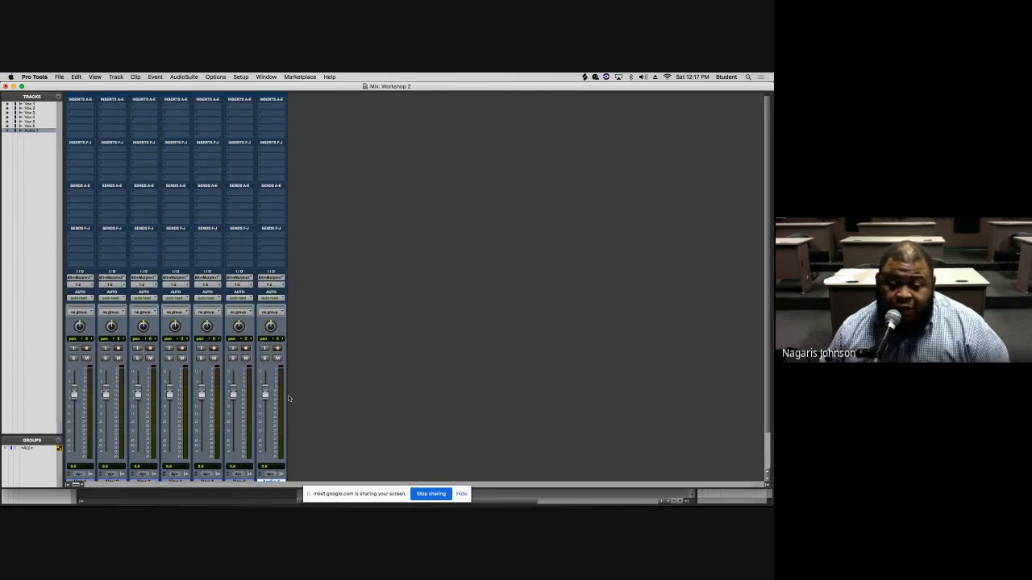
- Add two Aux Input tracks, an Instrument track and a Master Fader in the Mix window
double_click(297, 407)
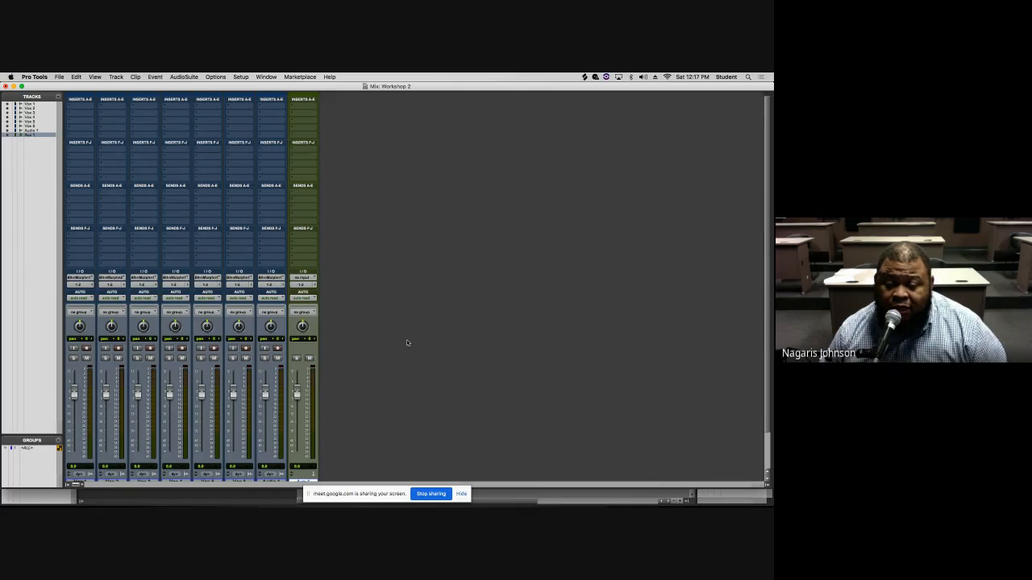
double_click(385, 335)
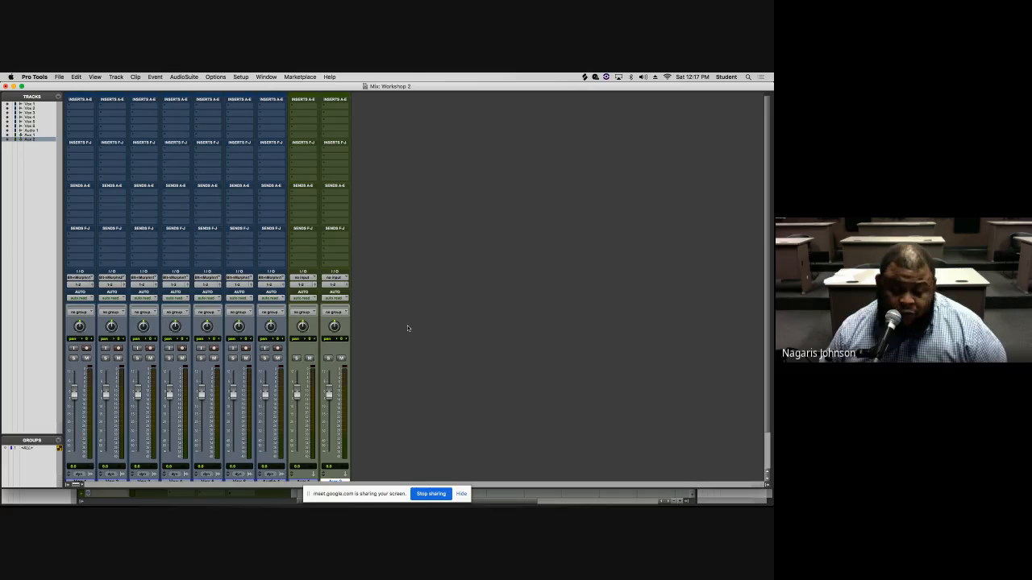
double_click(403, 328)
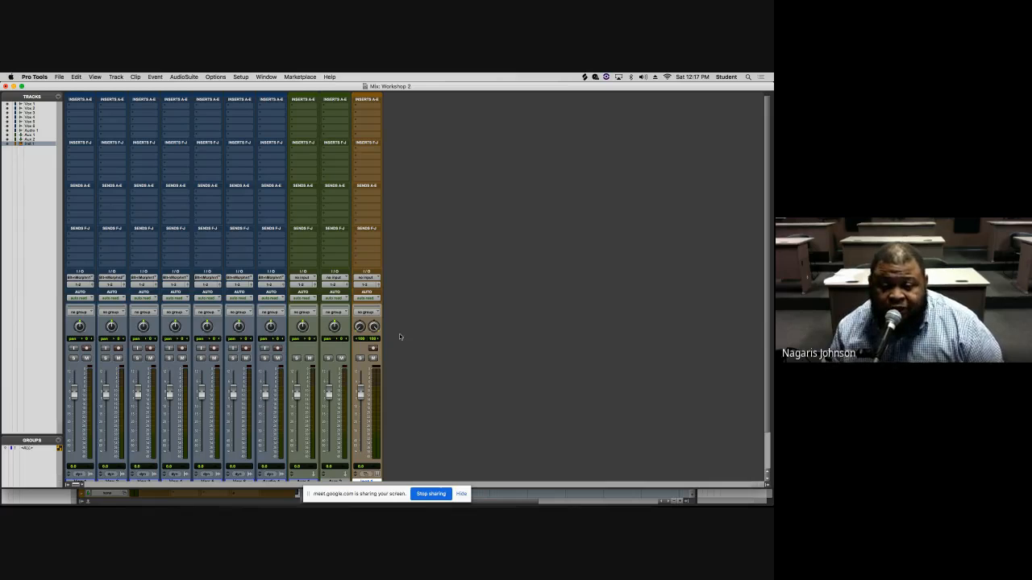
shift+double_click(398, 334)
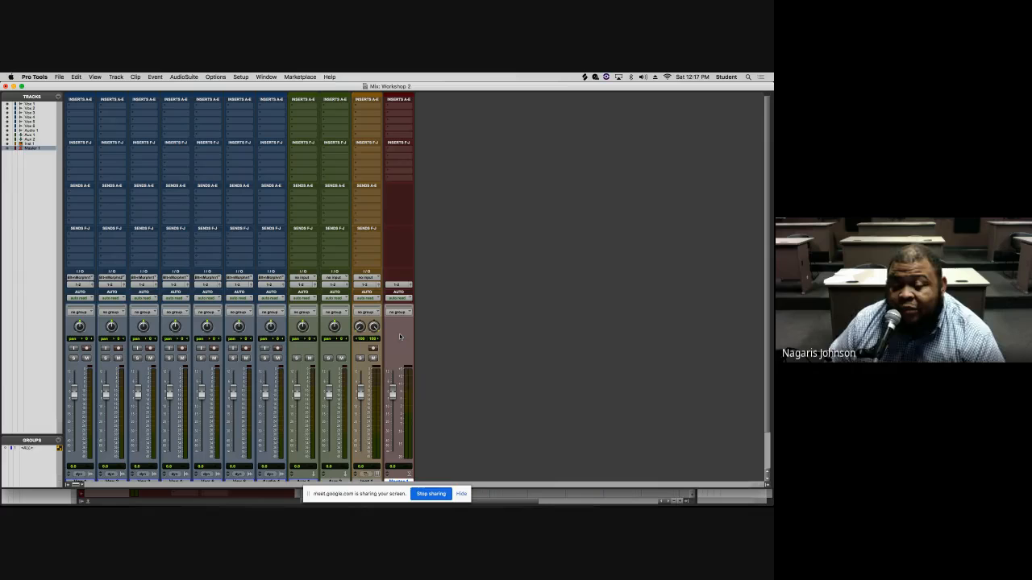
- Move the new audio track to the top of the track list in the Edit window
key(super+equal)
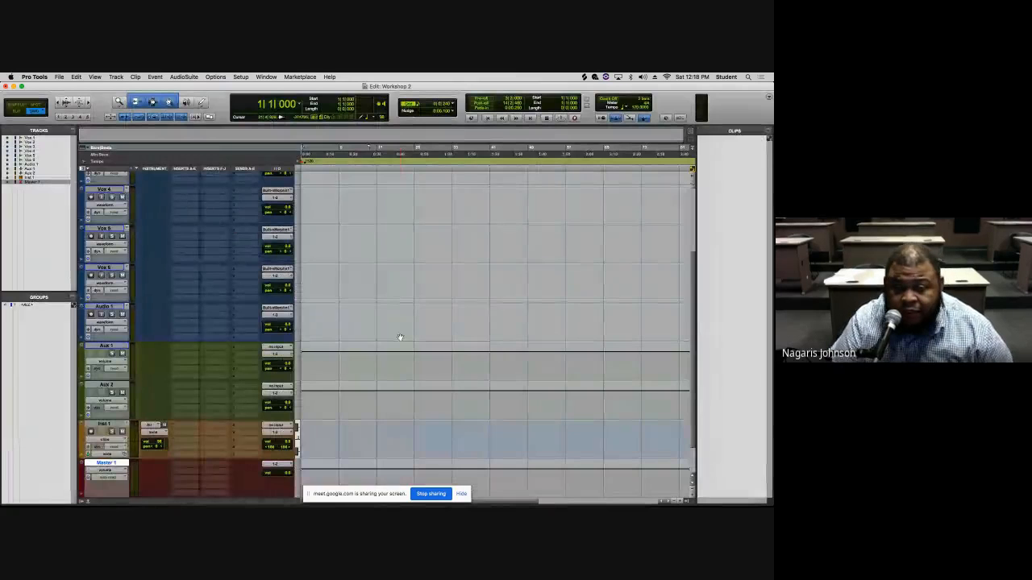
scroll(618, 334, up, 3)
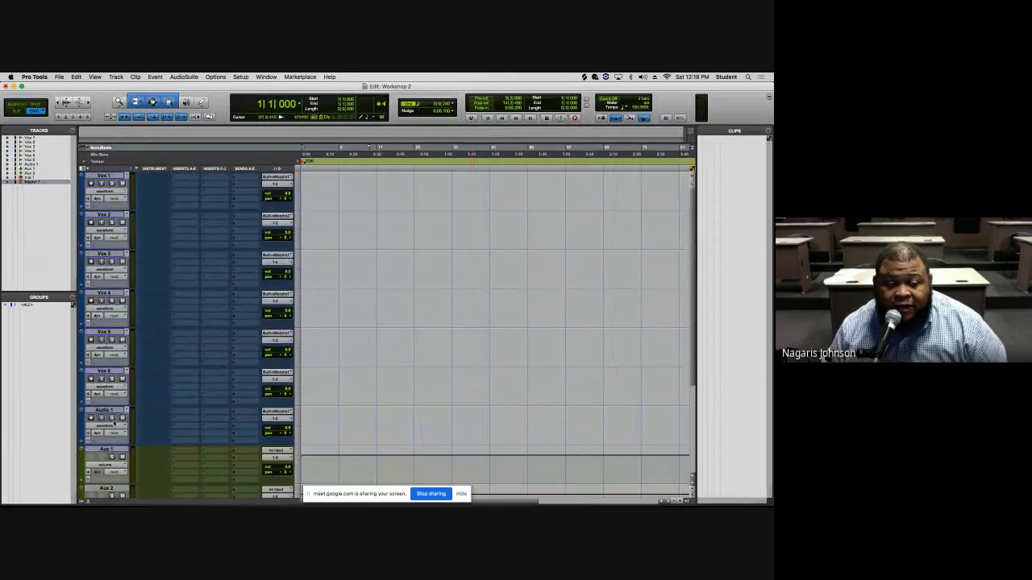
drag(105, 411, 88, 173)
- Rename the top audio track as Record and color it red
double_click(103, 175)
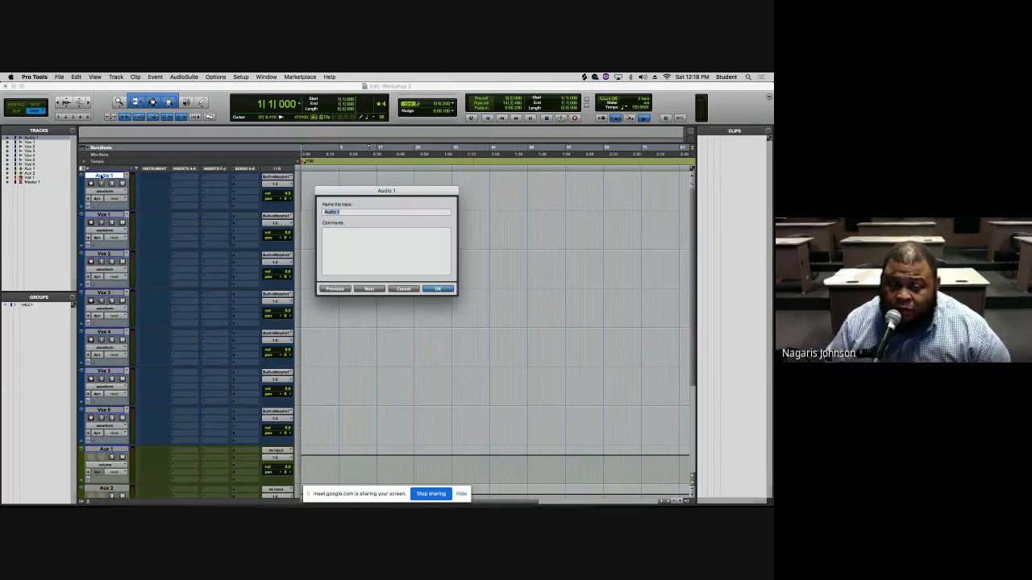
key(BackSpace)
text(Record)
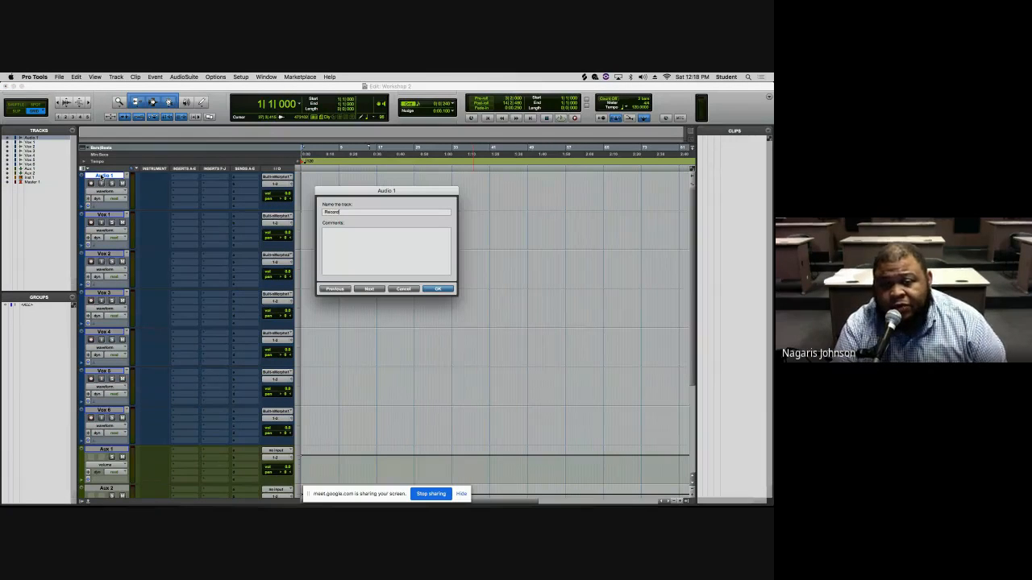
key(Return)
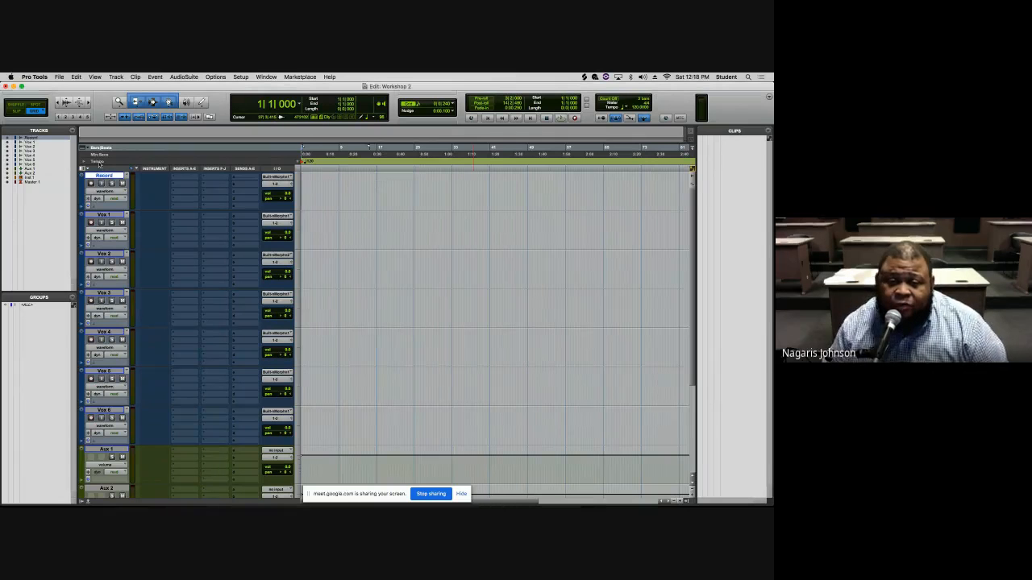
double_click(82, 189)
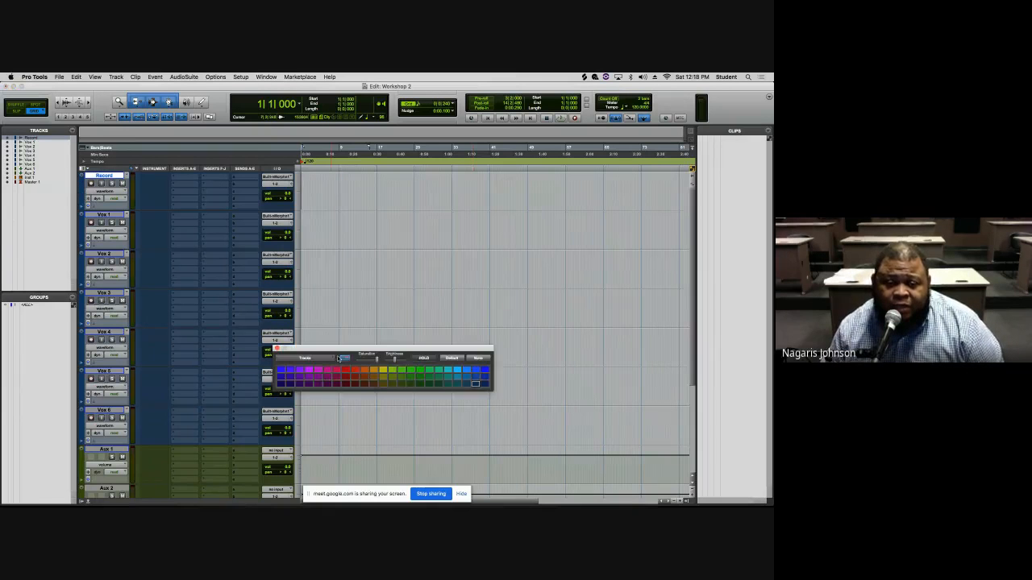
click(347, 371)
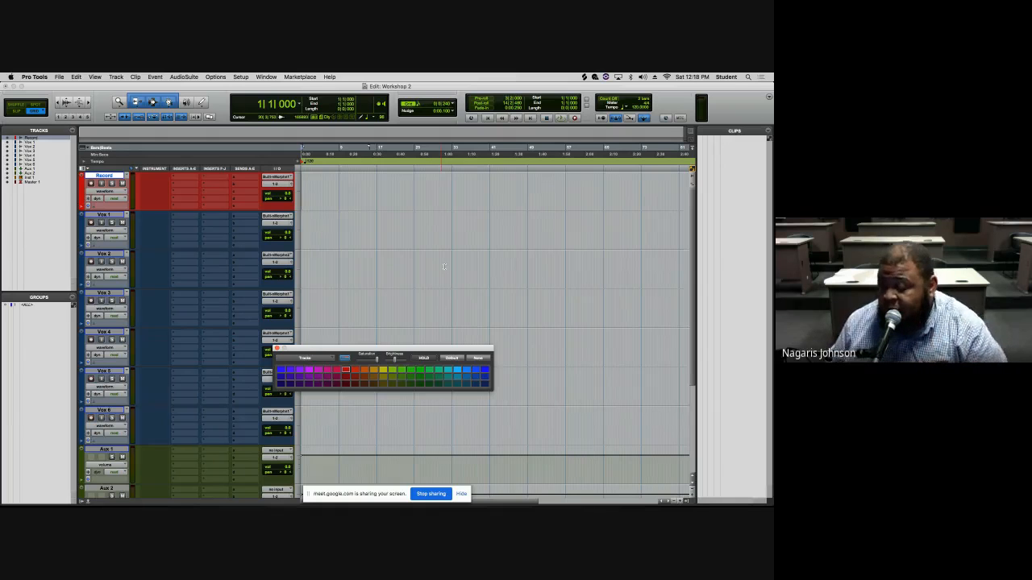
click(177, 179)
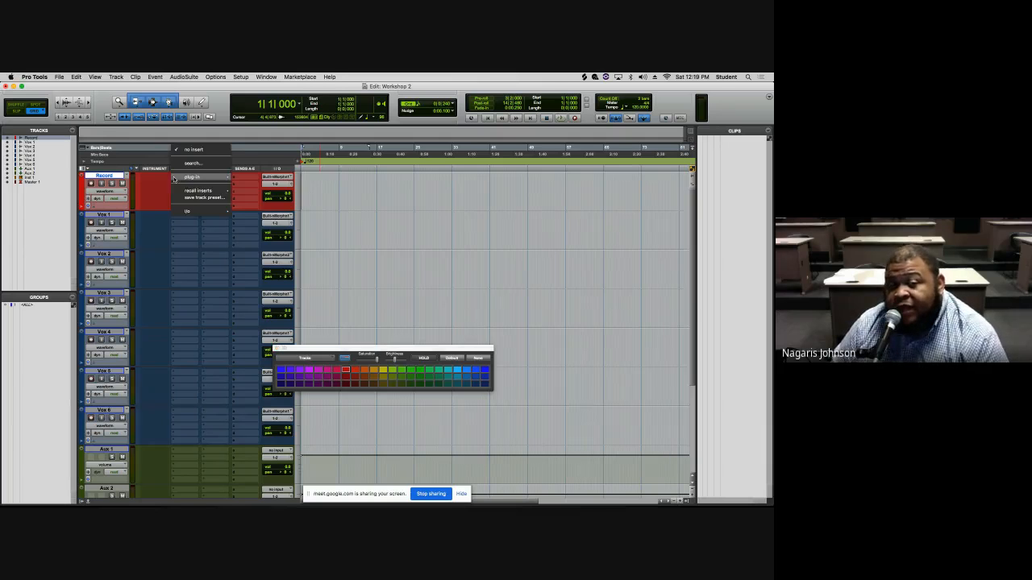
mouse_move(229, 182)
mouse_move(260, 194)
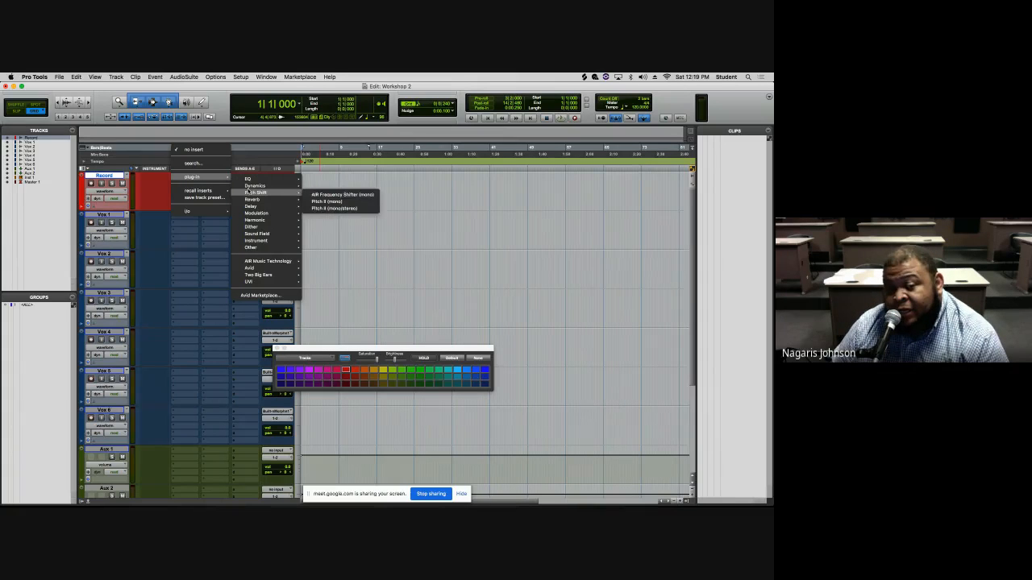
click(107, 178)
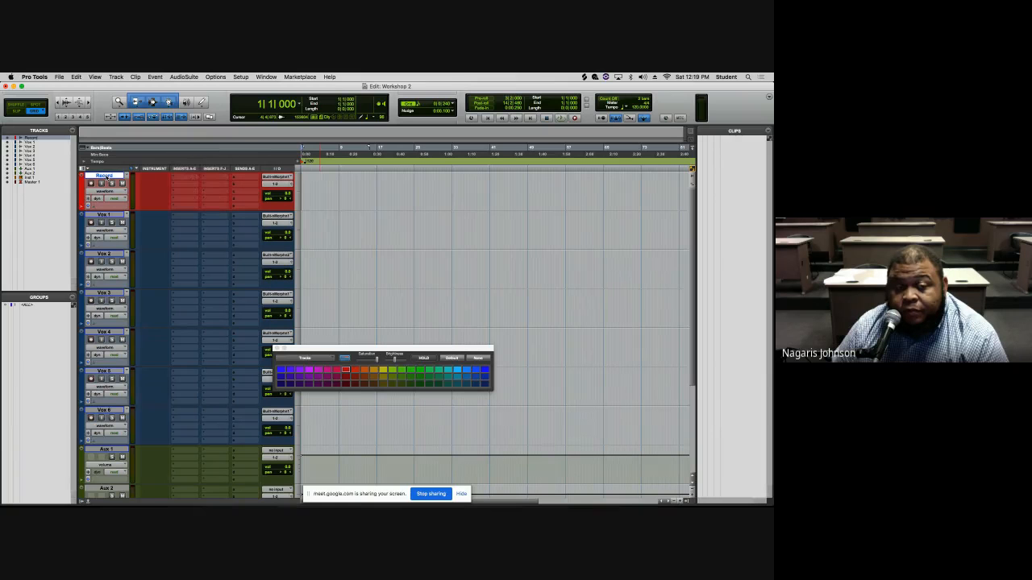
- Insert the Pitch II plug-in on the Record track's first insert slot
click(172, 180)
mouse_move(206, 176)
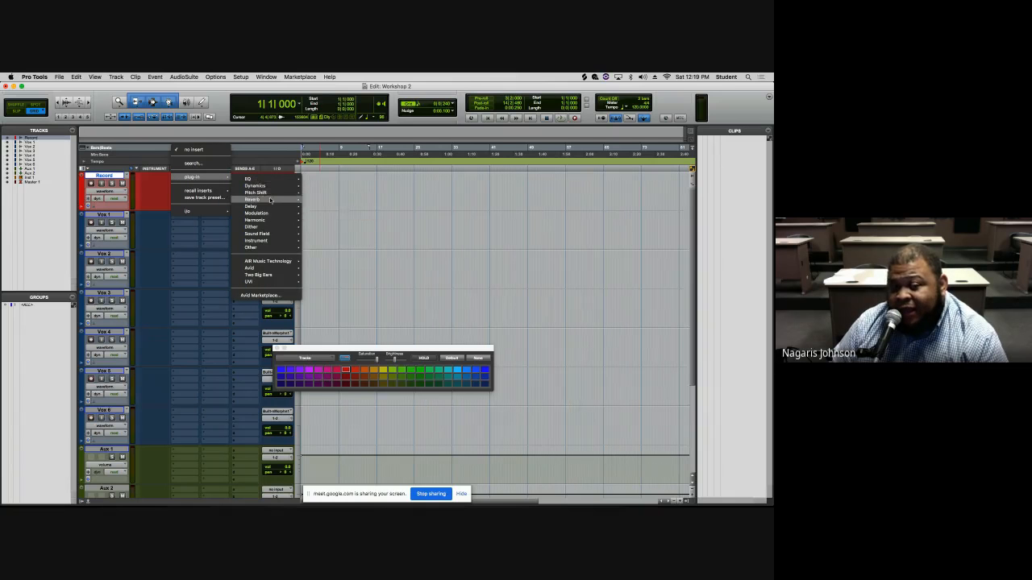
mouse_move(270, 200)
click(325, 202)
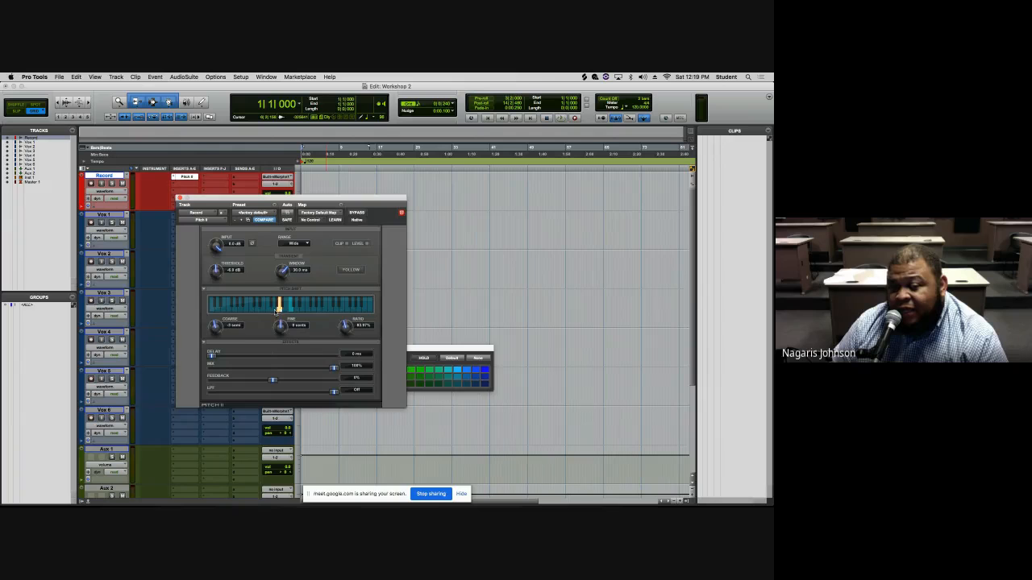
- Adjust the Pitch II pitch on its keyboard display and move the plug-in window aside
click(274, 305)
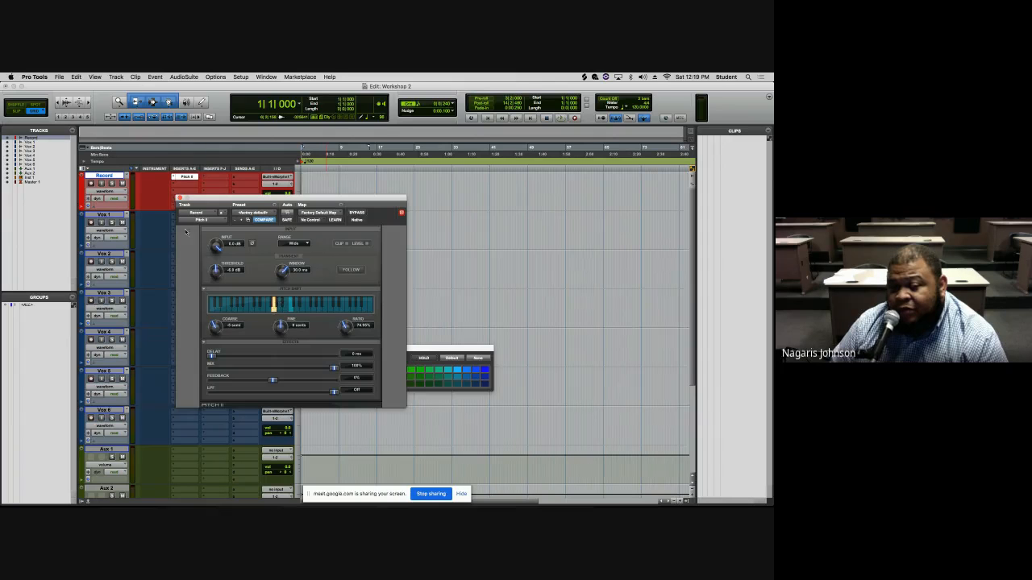
click(91, 184)
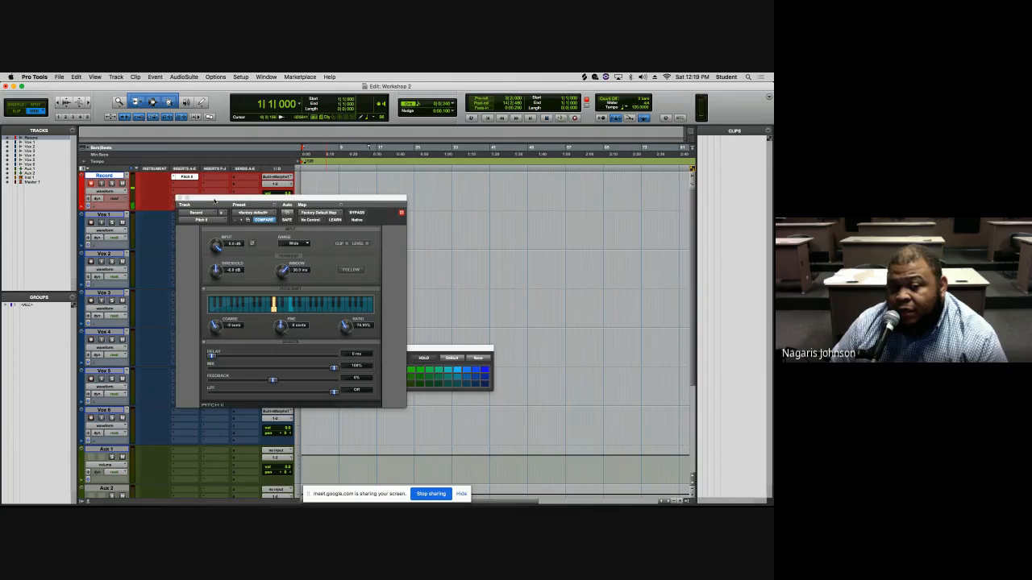
drag(206, 201, 316, 186)
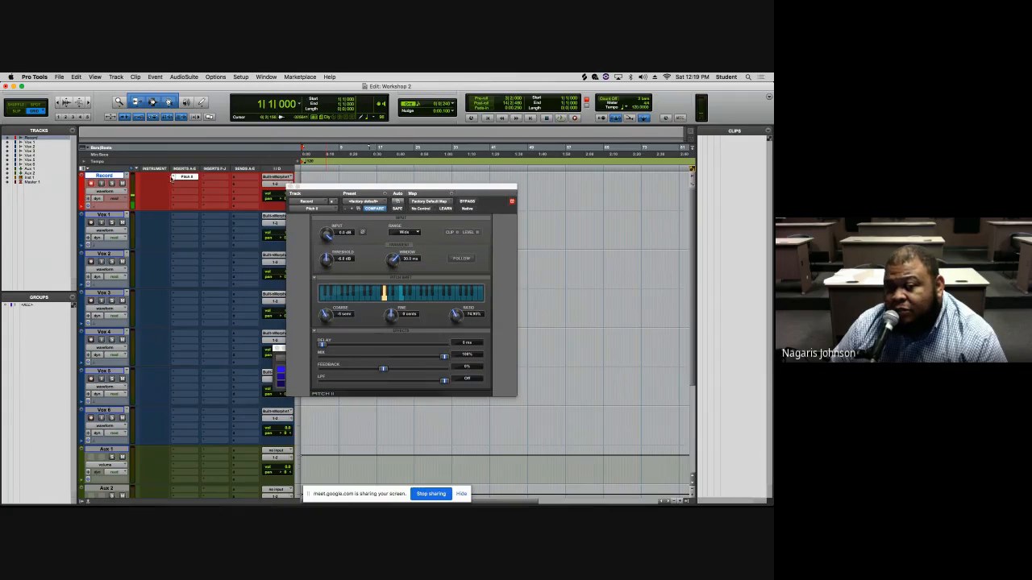
- Remove the Pitch II plug-in from the Record track's first insert slot, leaving it with no insert, and close its window
click(171, 178)
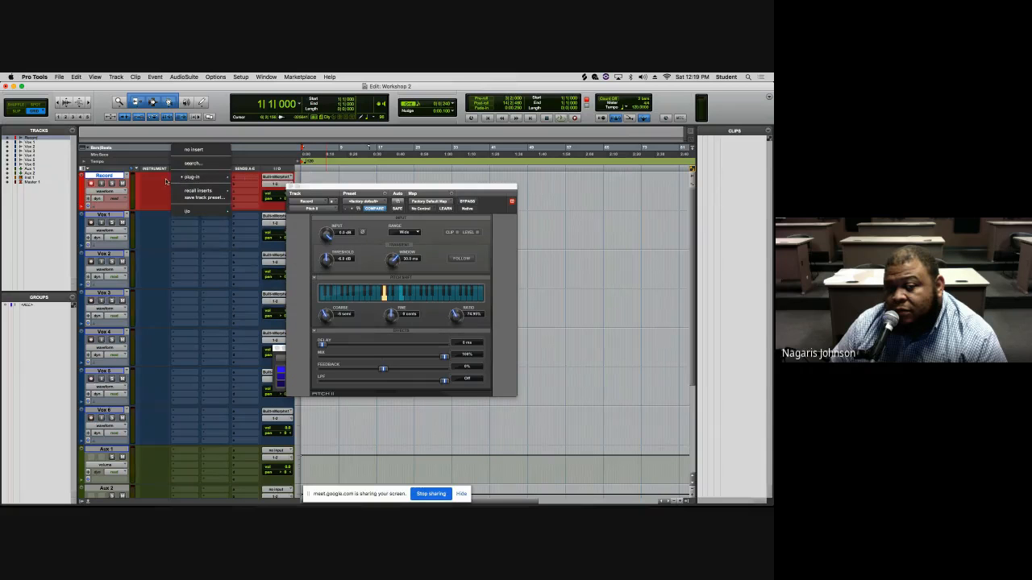
click(170, 182)
click(215, 76)
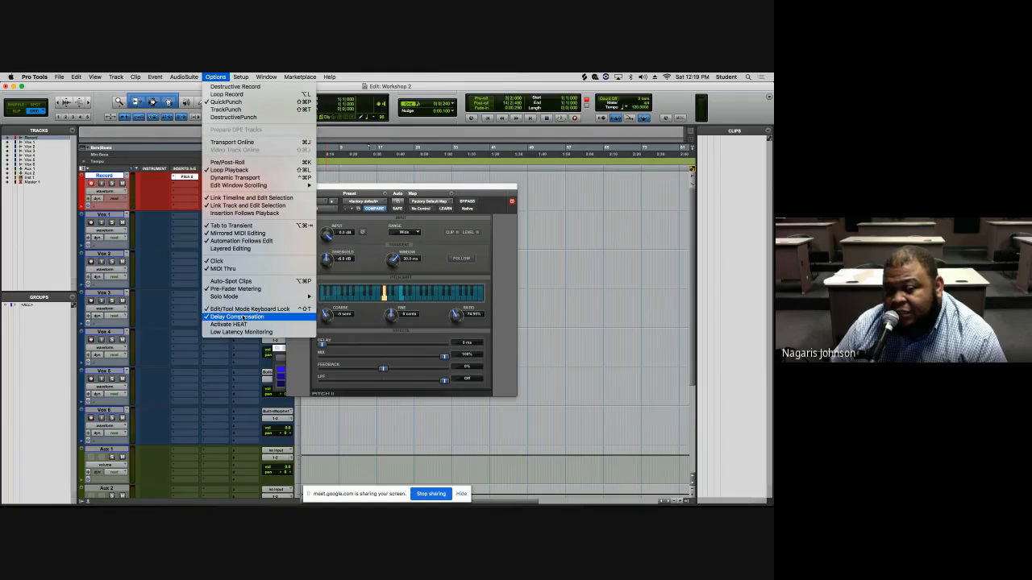
click(102, 179)
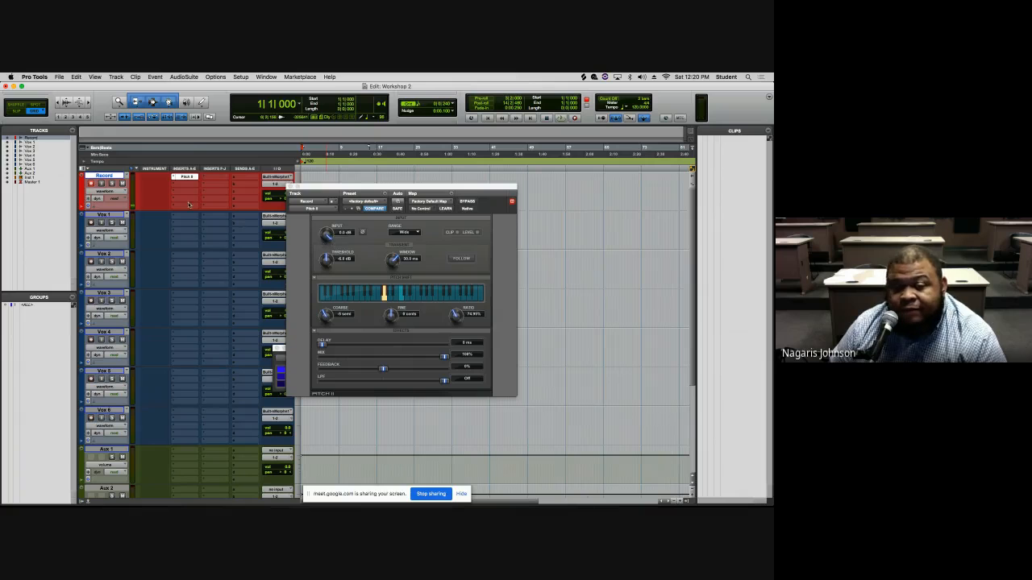
click(176, 178)
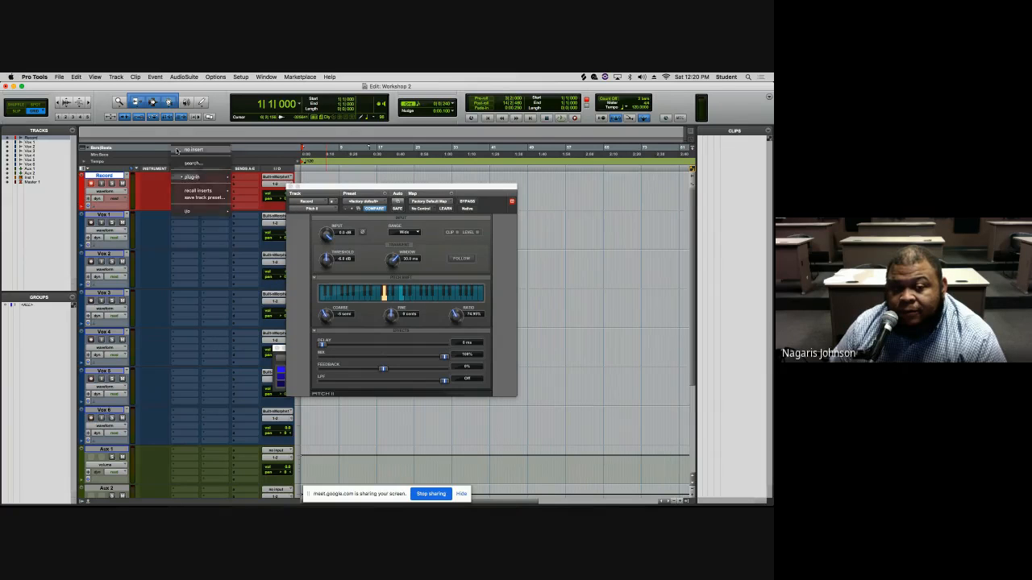
click(172, 175)
click(173, 175)
mouse_move(193, 176)
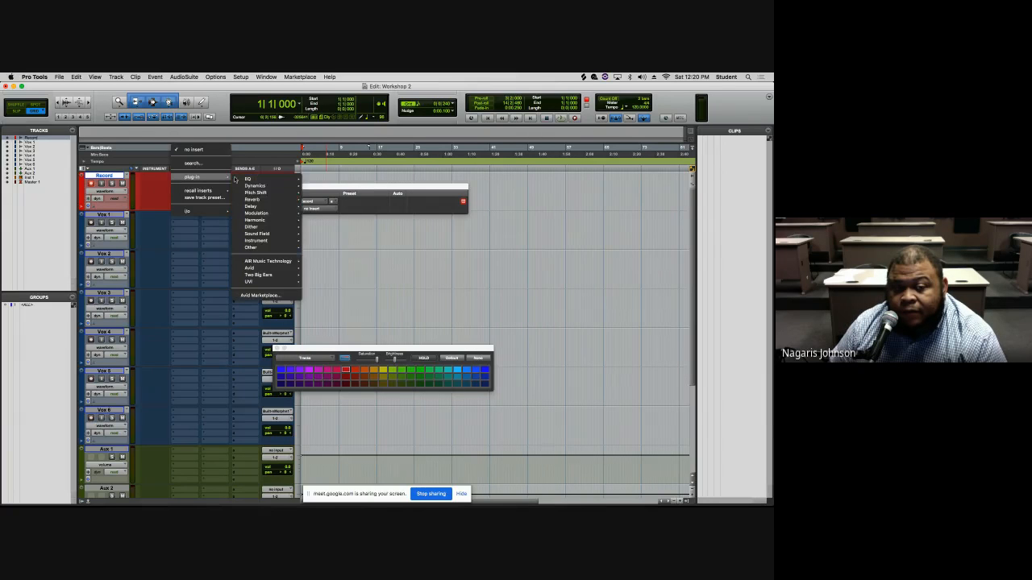
mouse_move(260, 200)
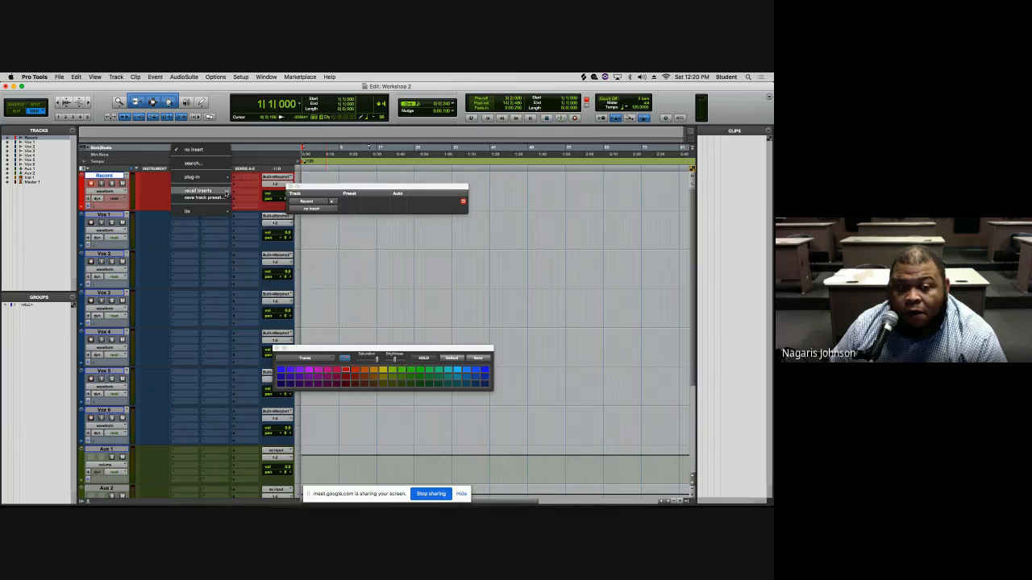
mouse_move(252, 179)
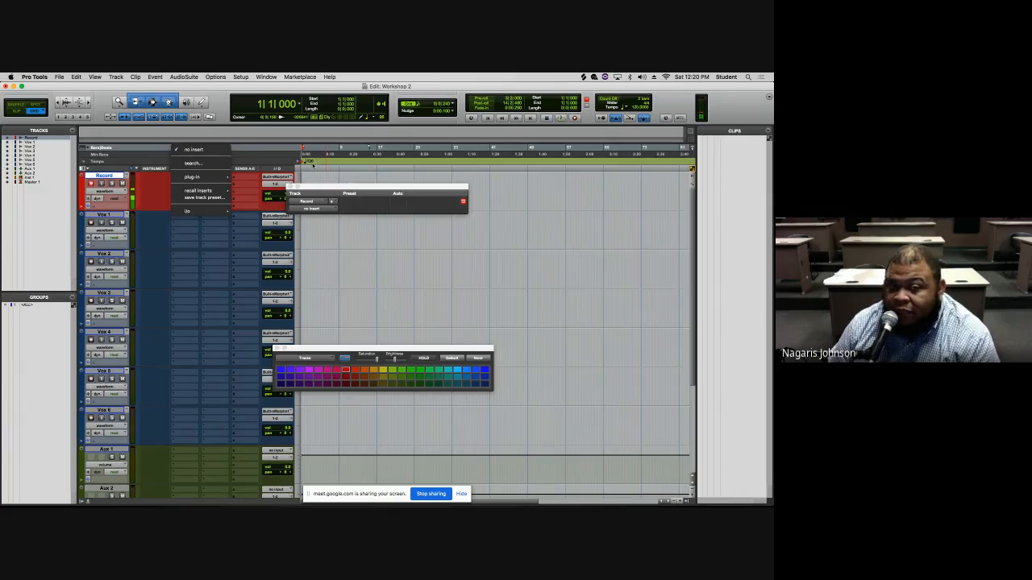
click(273, 157)
click(290, 187)
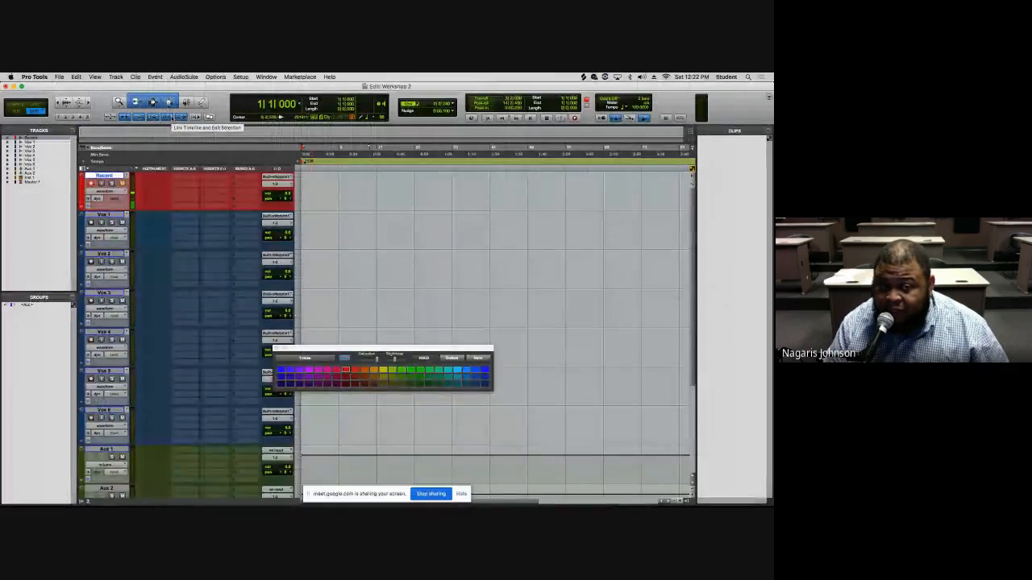
- Place the edit cursor on different audio tracks and zoom the timeline in and out, returning to the session start
click(307, 229)
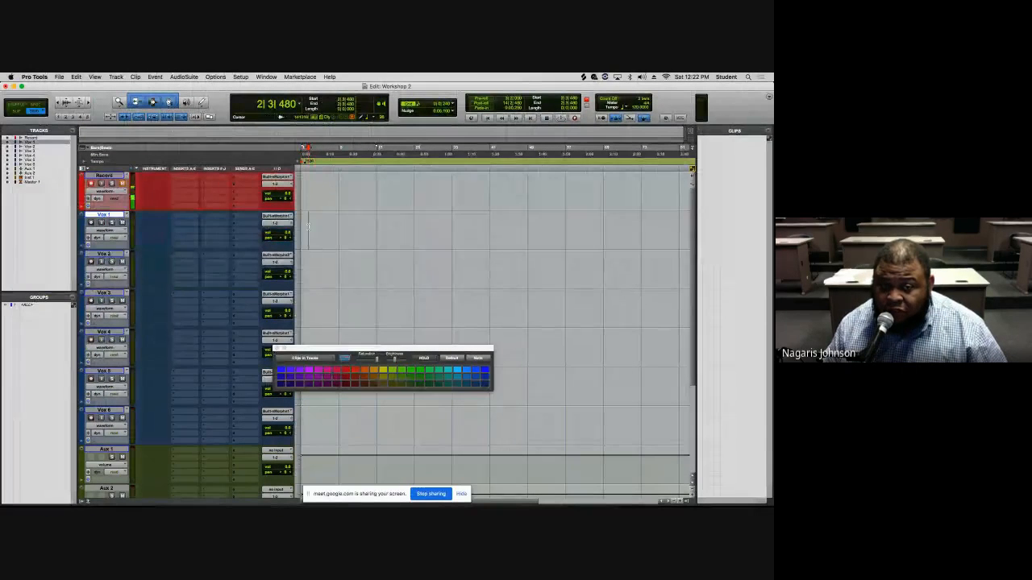
key(t)
key(t)
click(322, 265)
click(317, 228)
click(316, 264)
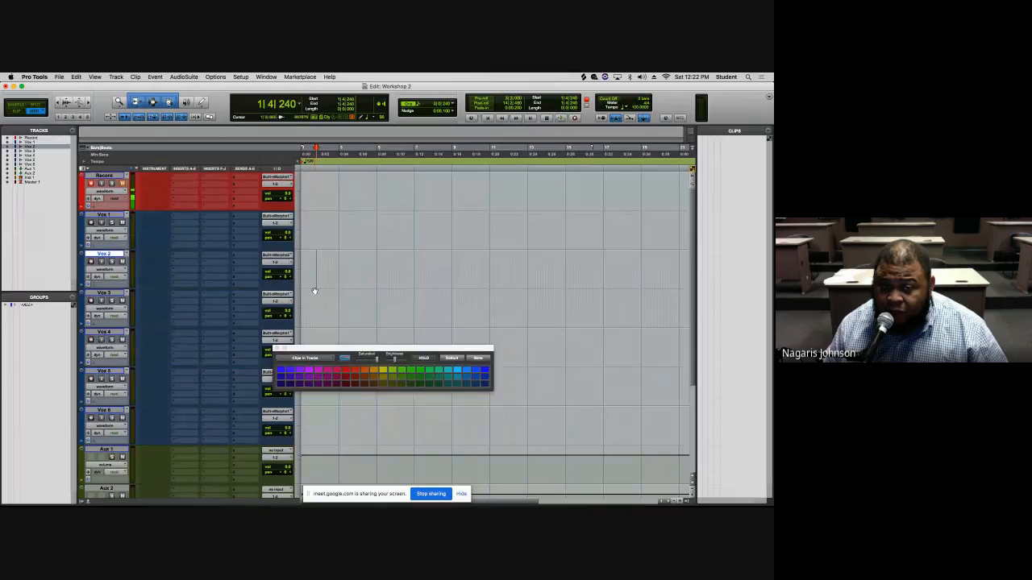
click(315, 299)
click(310, 269)
click(314, 235)
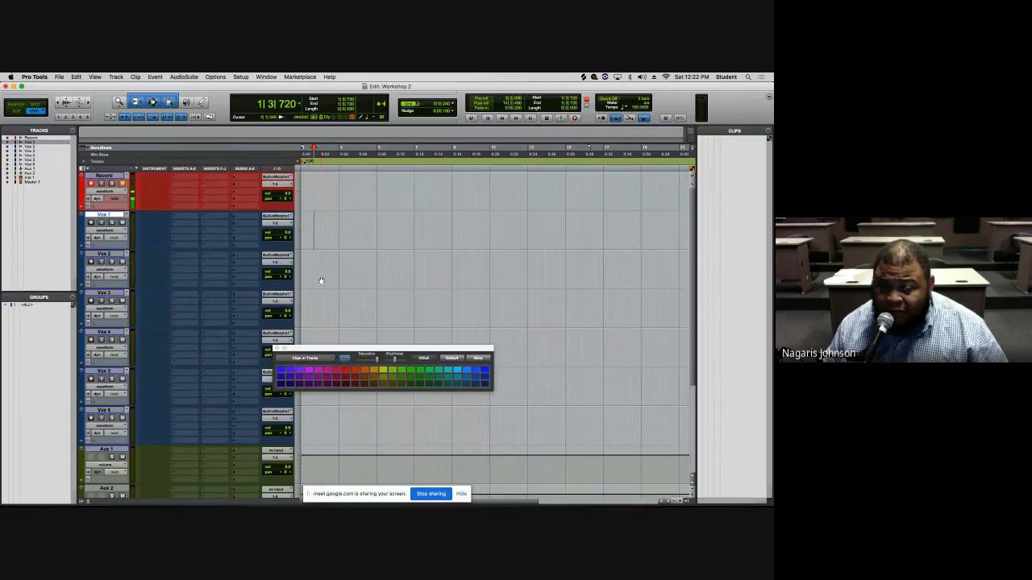
click(324, 303)
click(326, 337)
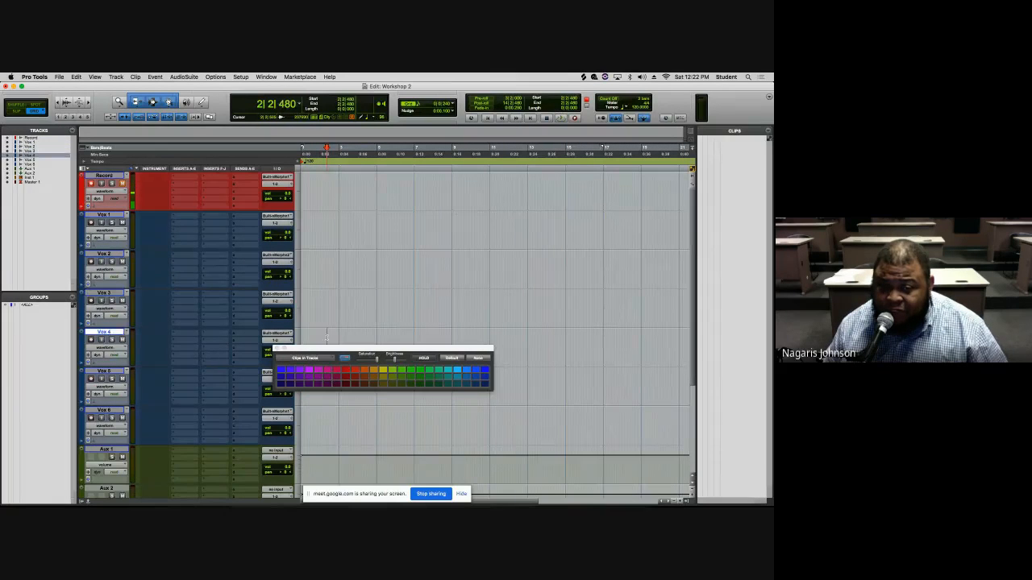
click(321, 216)
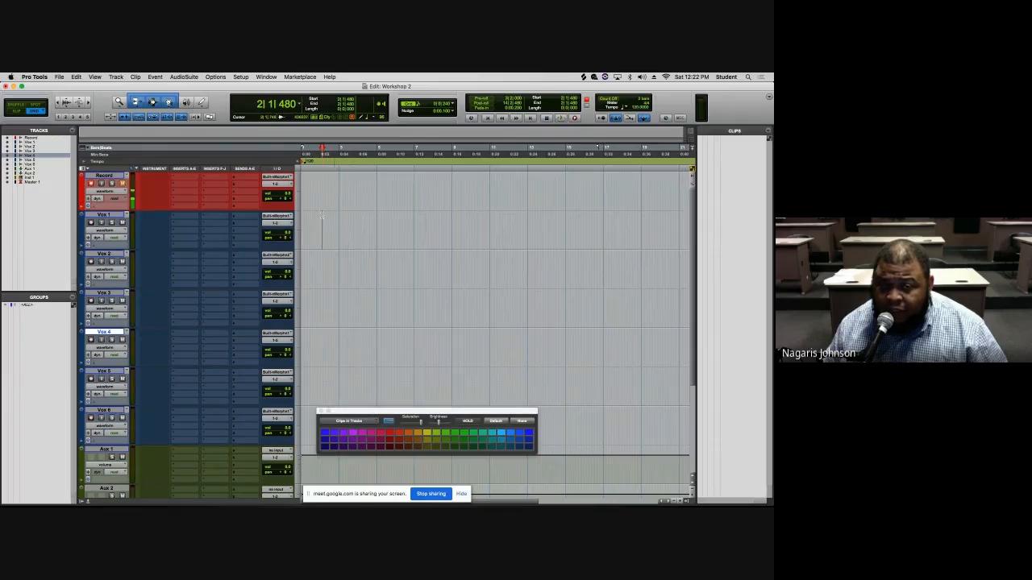
key(t)
key(t)
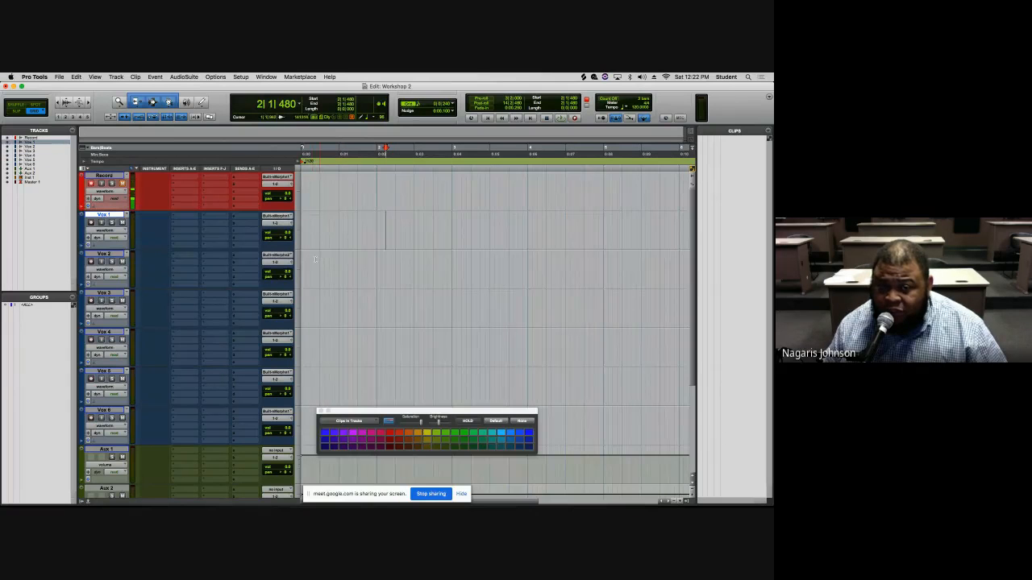
click(313, 224)
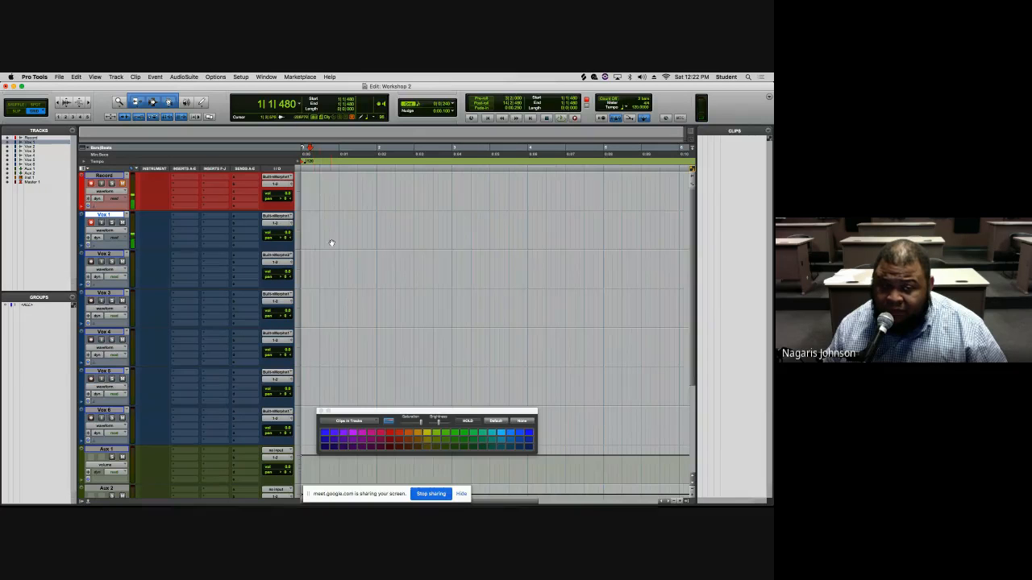
key(shift+r)
click(326, 270)
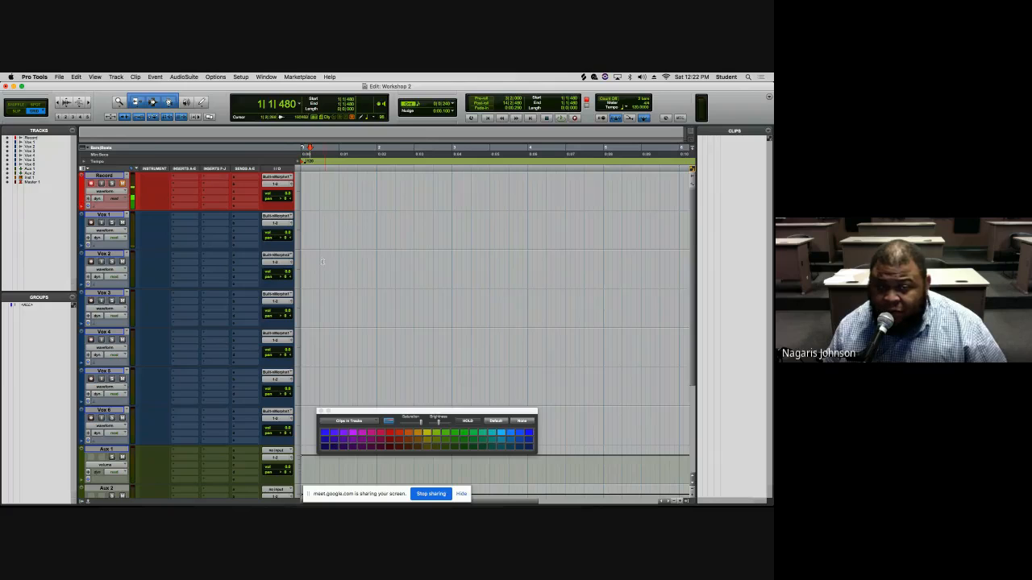
click(315, 266)
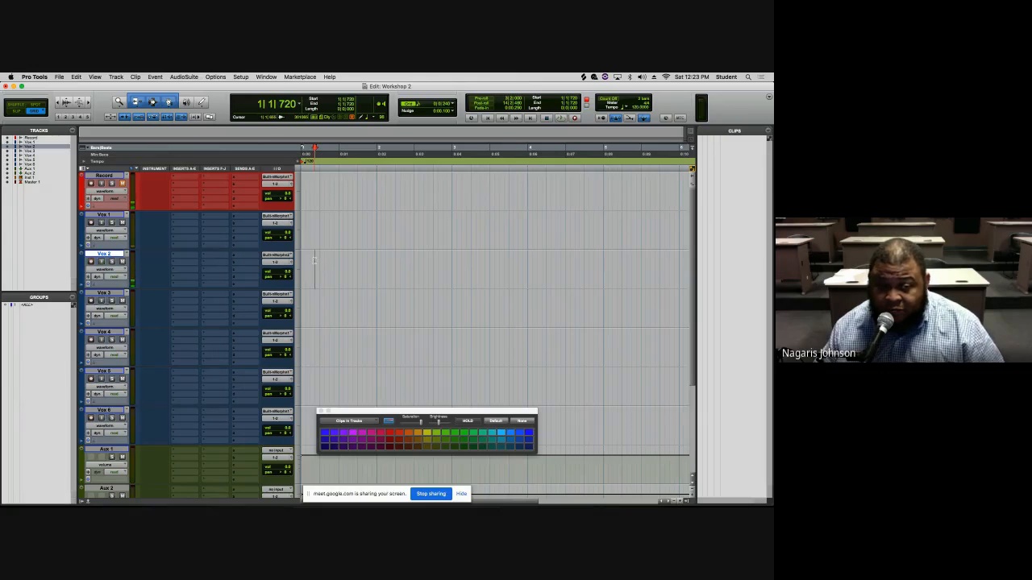
key(shift+i)
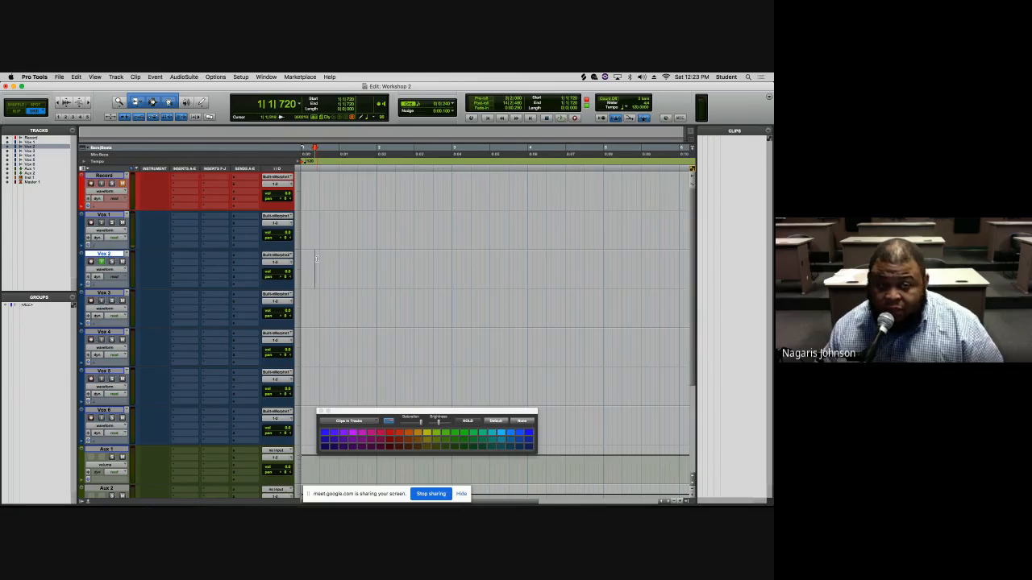
key(shift+i)
click(313, 238)
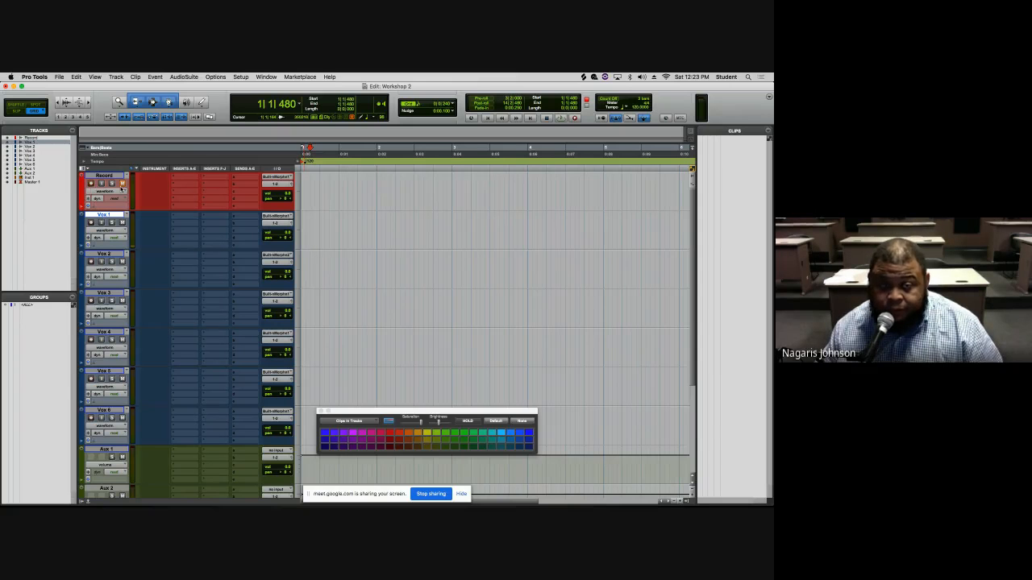
key(t)
key(t)
key(Return)
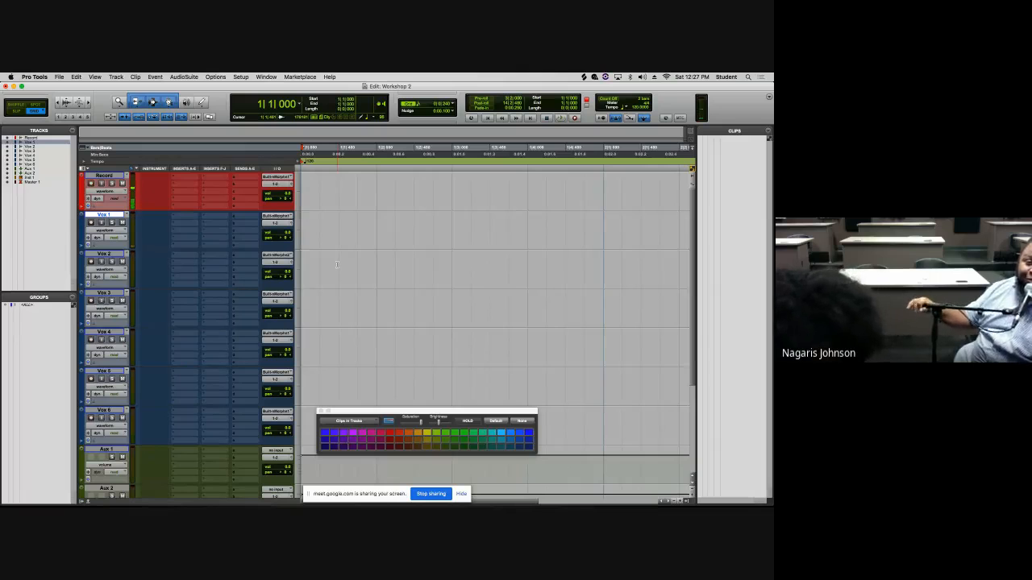
- Start and stop playback and zoom the timeline in and out to demonstrate transport and zoom shortcuts
key(space)
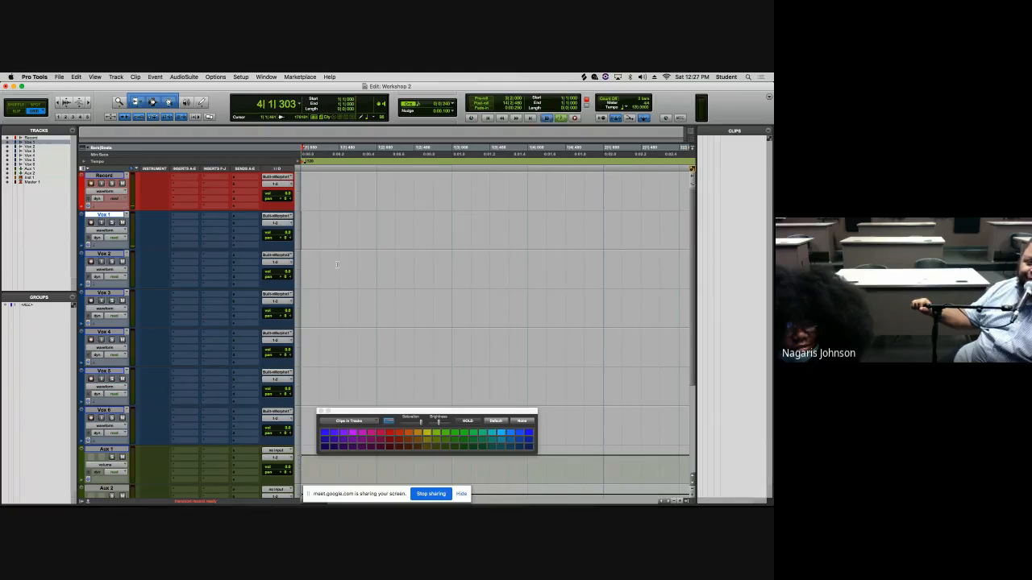
key(space)
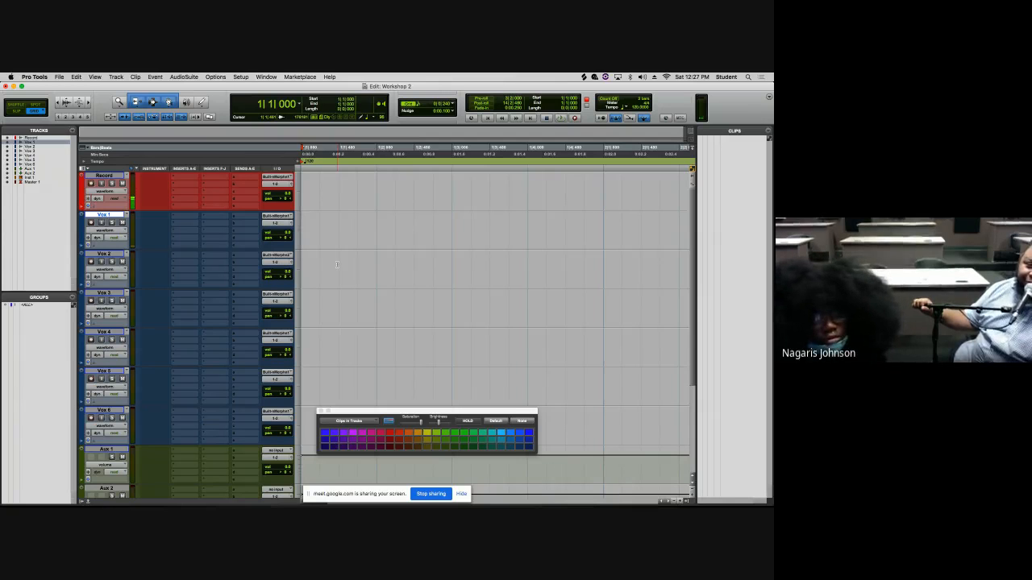
key(r)
key(r)
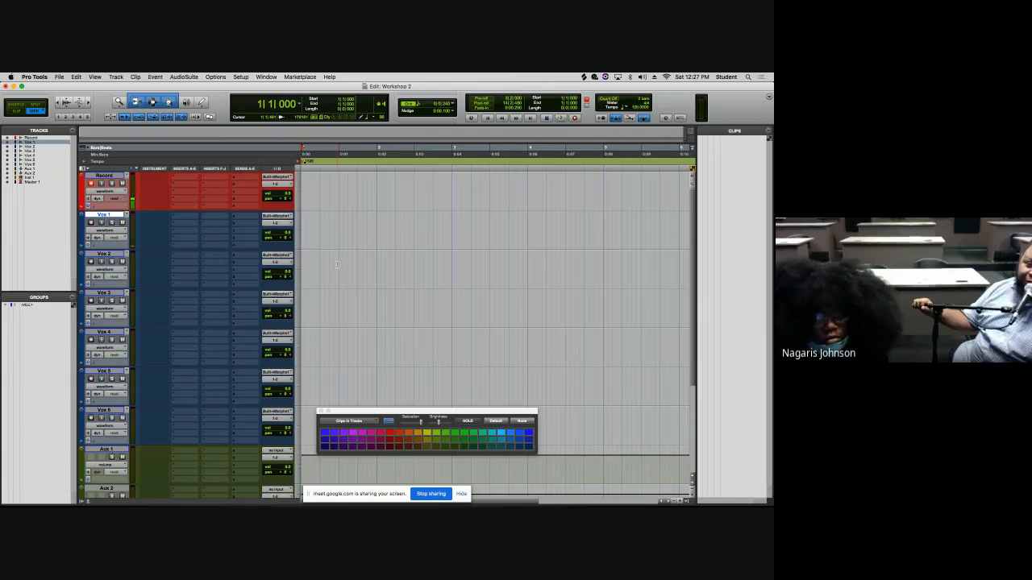
key(t)
key(r)
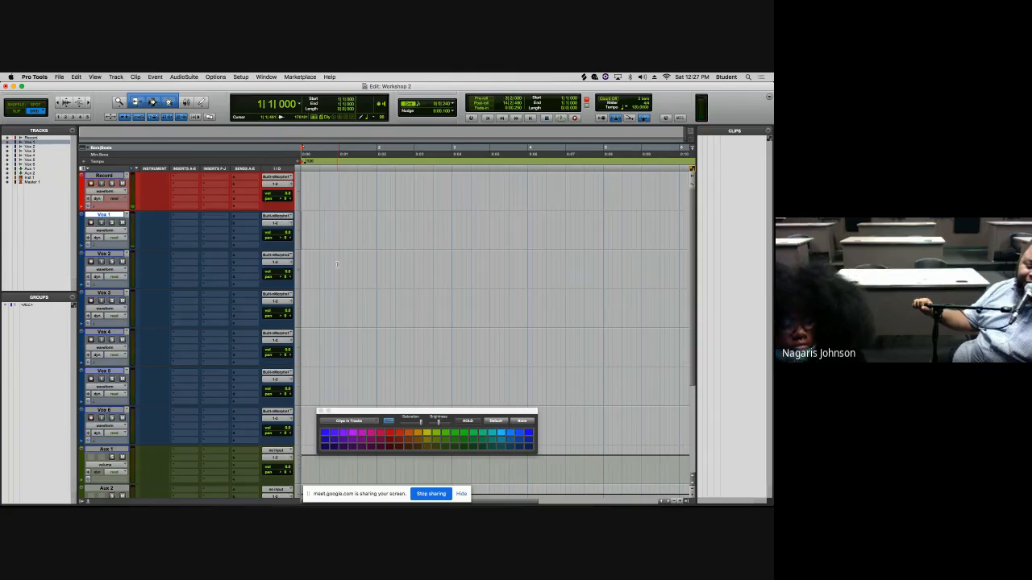
key(t)
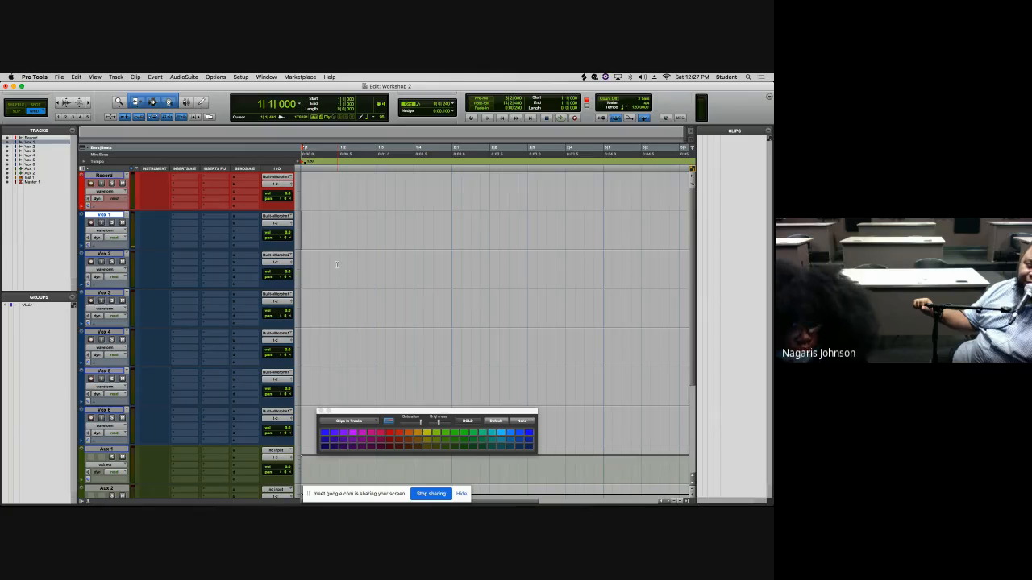
key(space)
key(space)
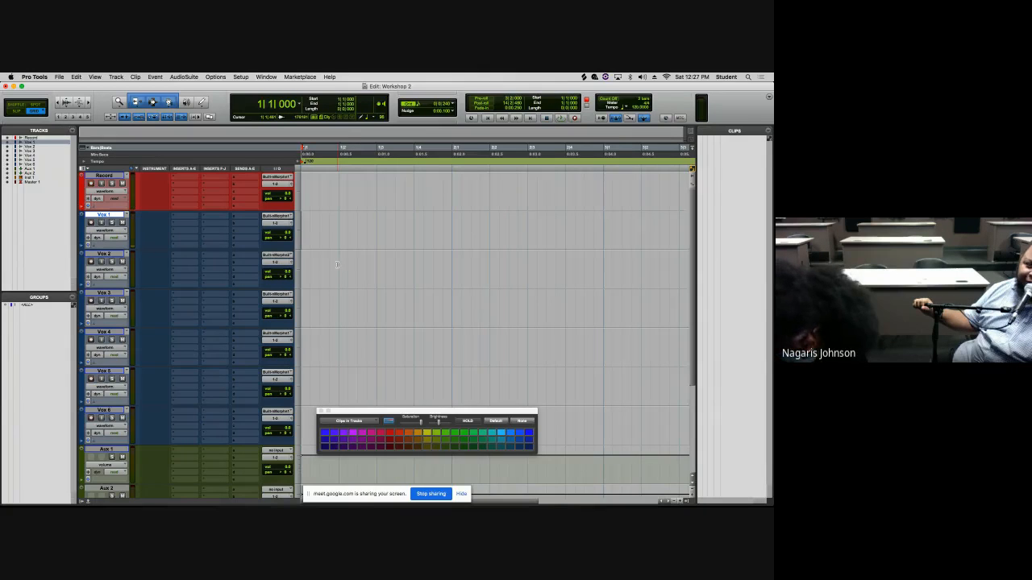
key(t)
key(t)
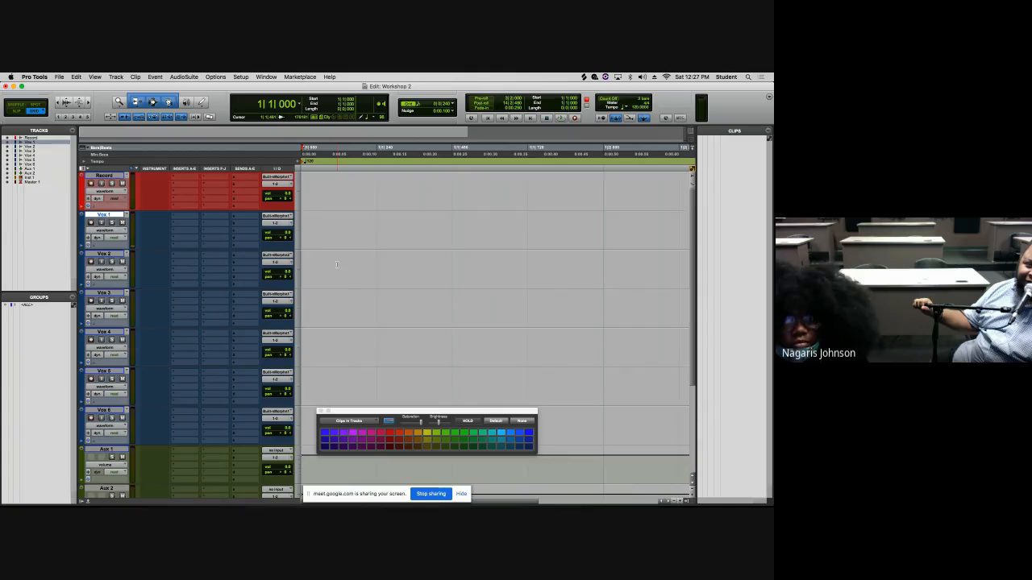
key(r)
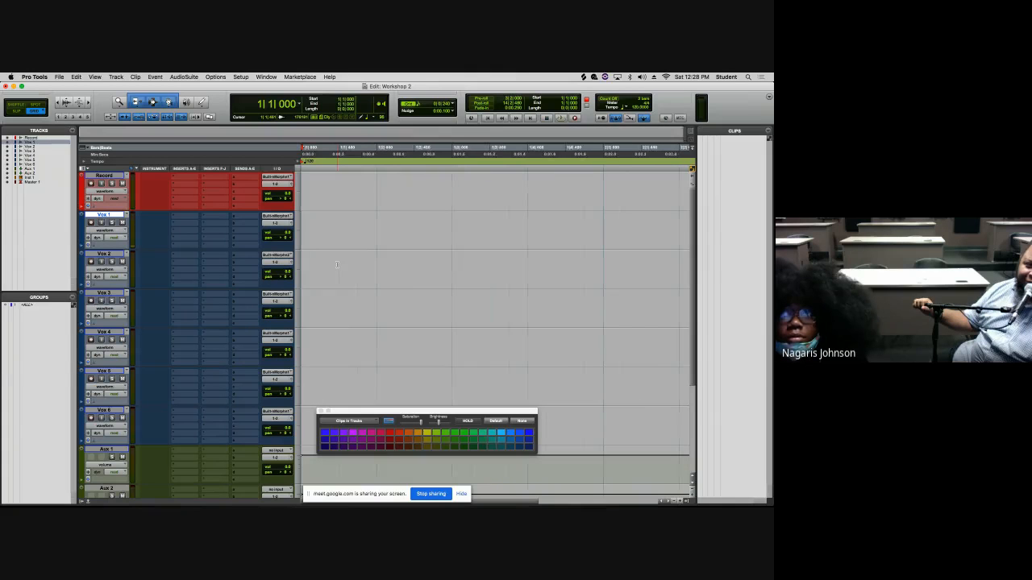
key(r)
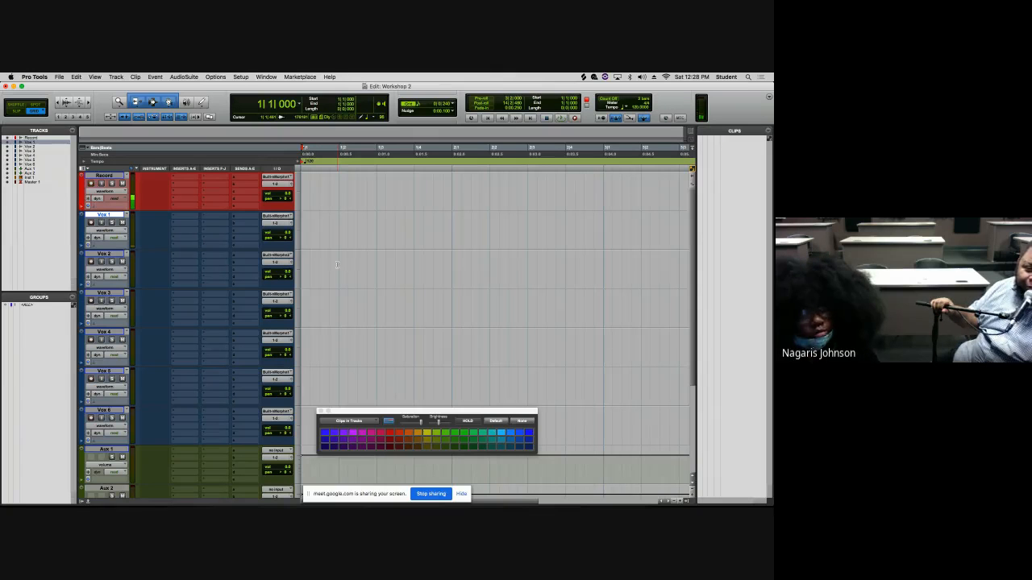
- Record a short take onto the armed Record track, stop recording, and select the recorded clip
key(super+space)
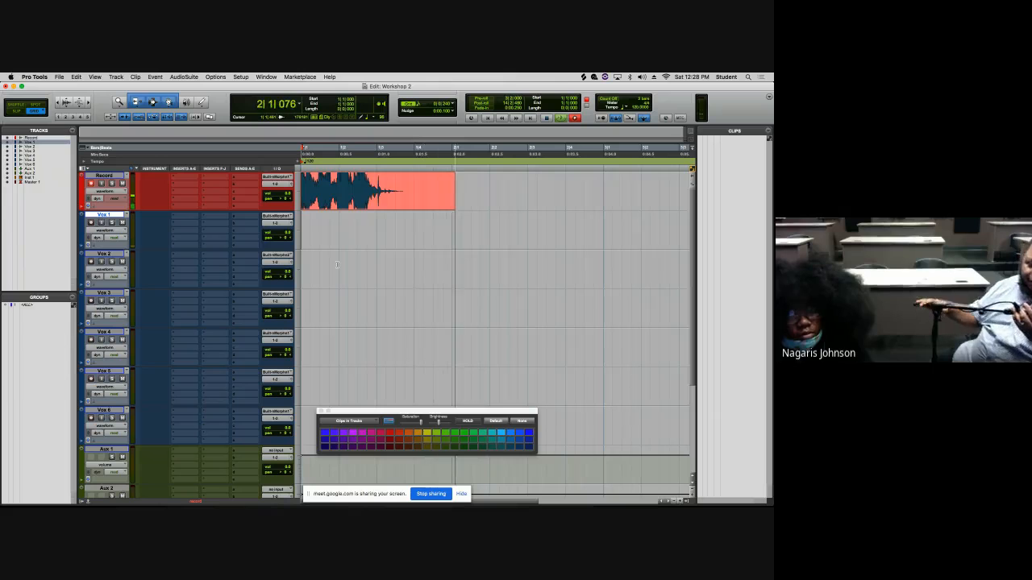
key(space)
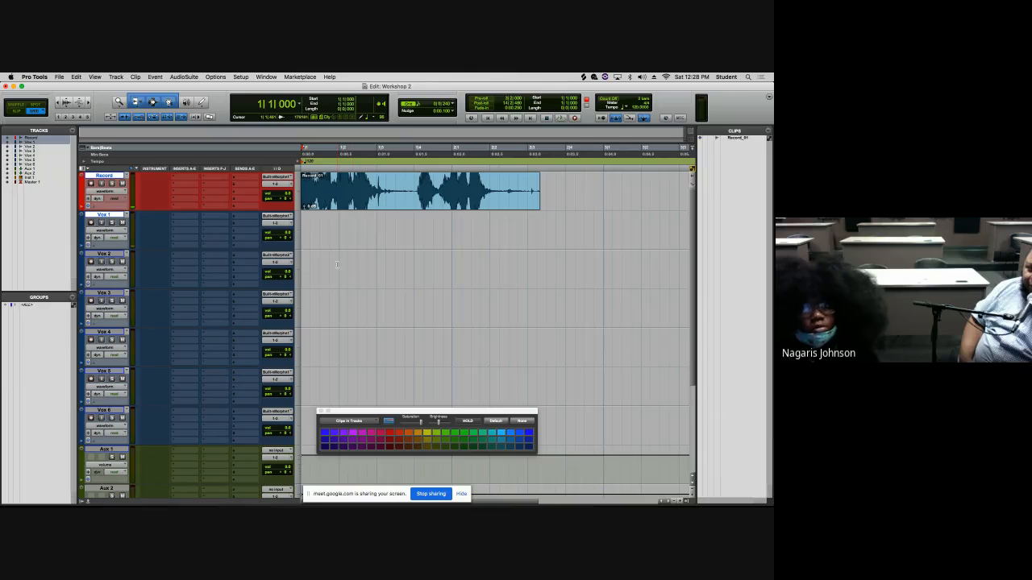
click(363, 208)
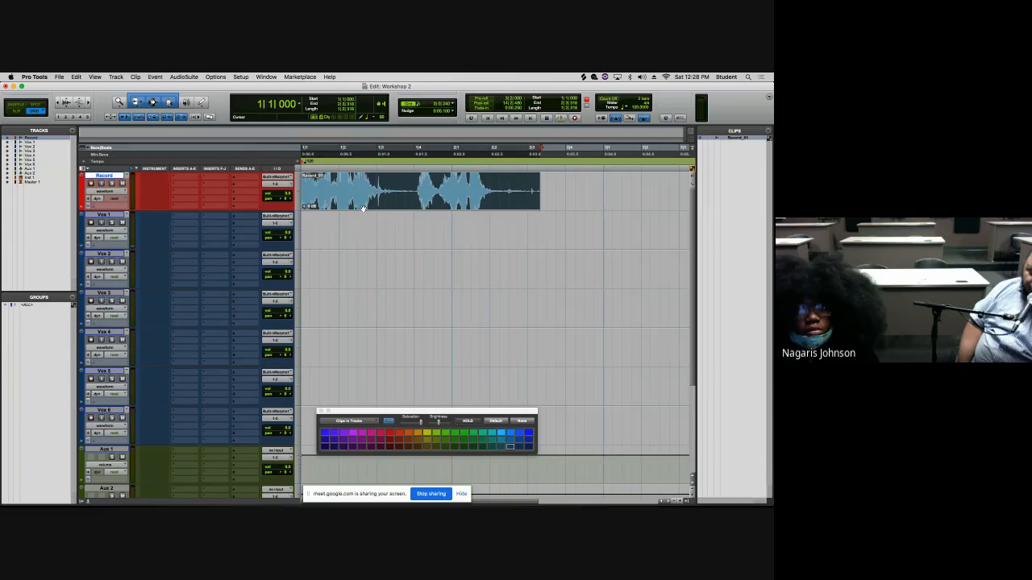
- Move the recorded clip from the Record track down to the Vox 1 track and select it there
drag(363, 208, 361, 221)
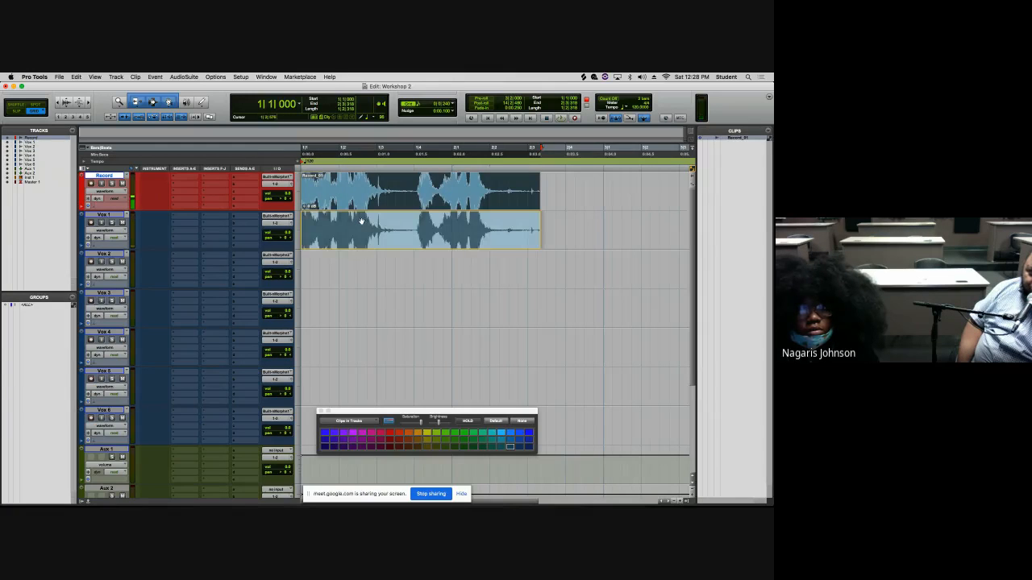
key(super+z)
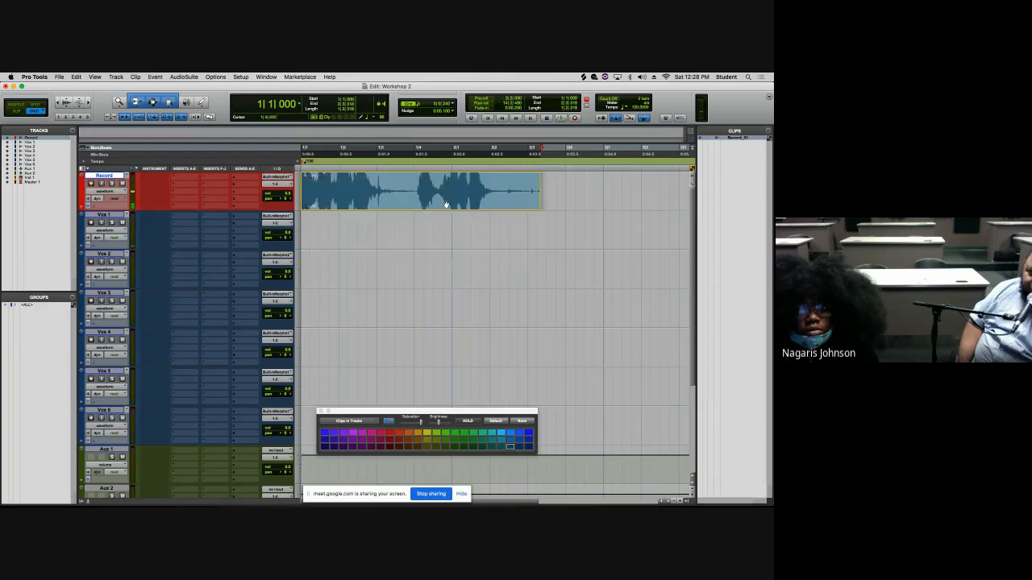
key(super+shift+z)
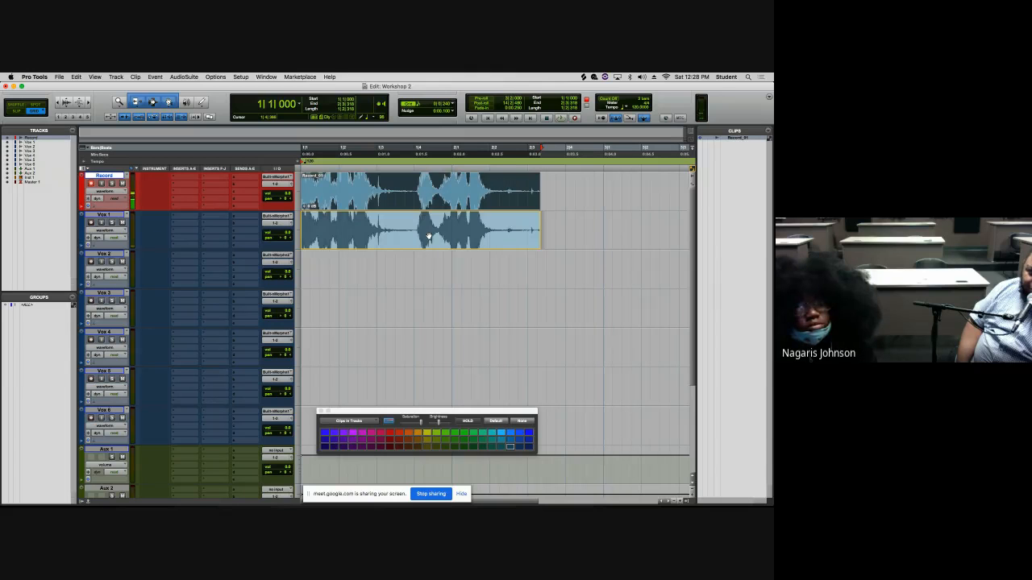
drag(429, 236, 428, 236)
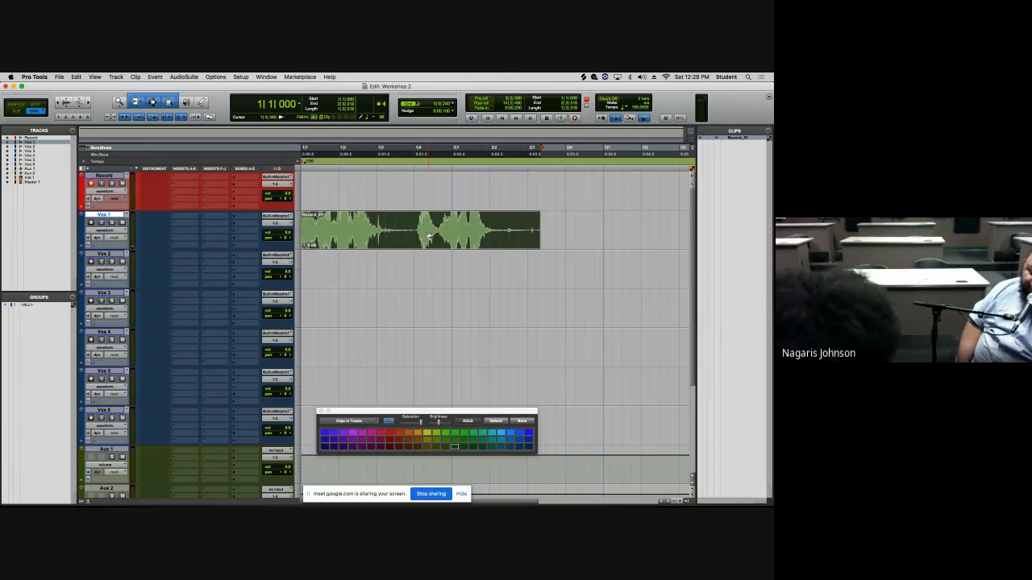
click(429, 236)
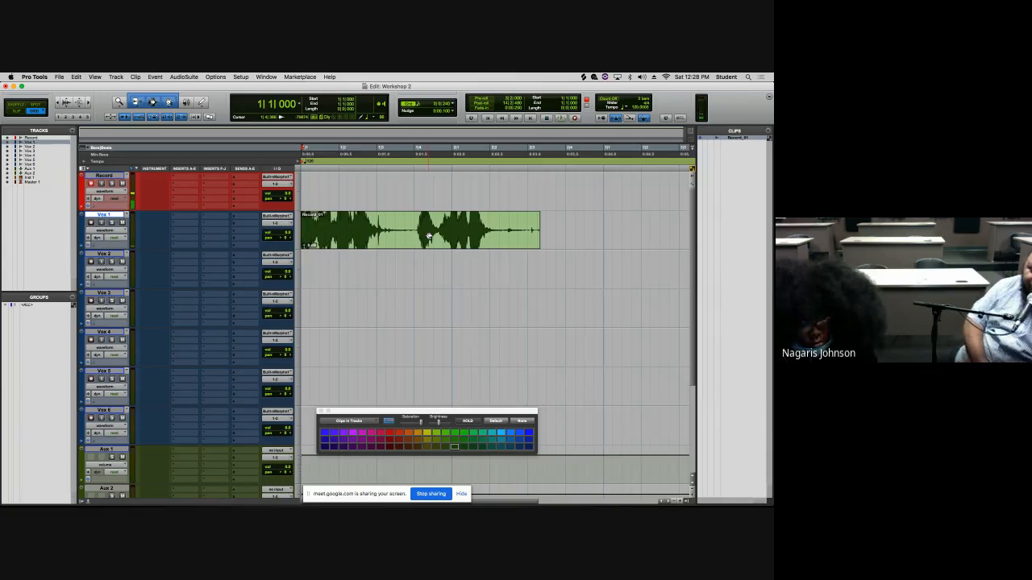
key(F12)
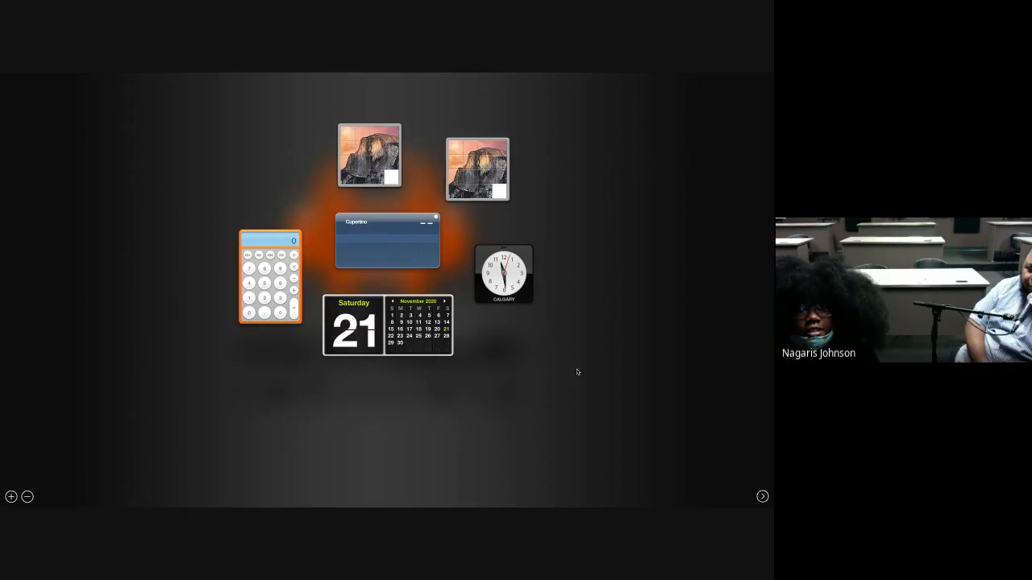
click(763, 497)
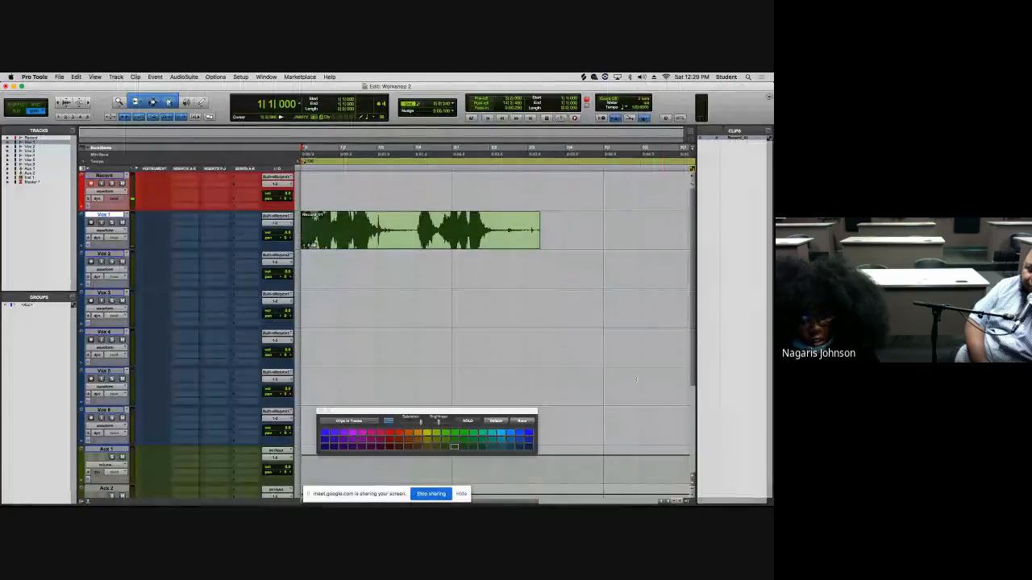
- Record a new take on the Record track and move its clip down to the Vox 2 track
key(super+space)
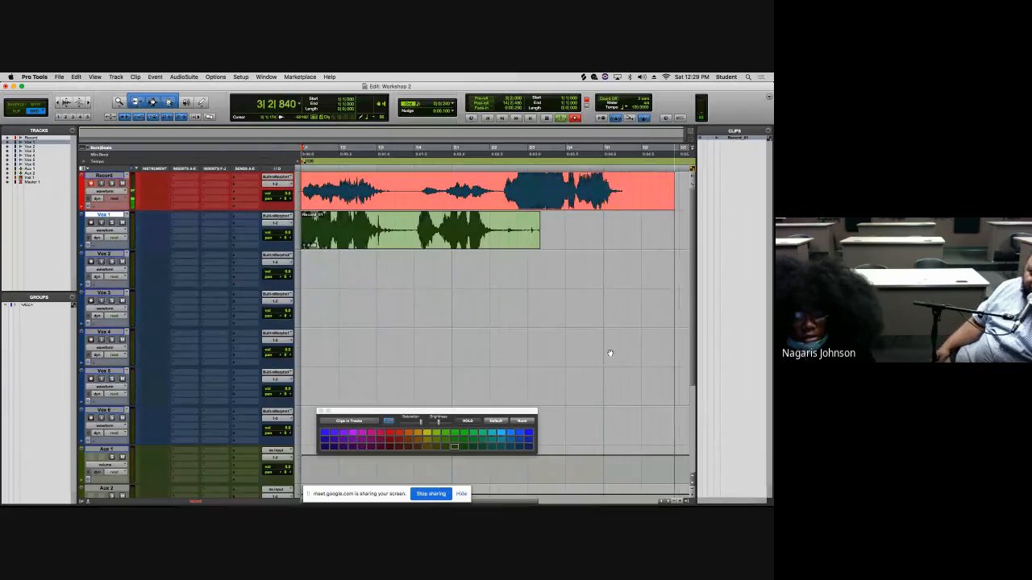
key(space)
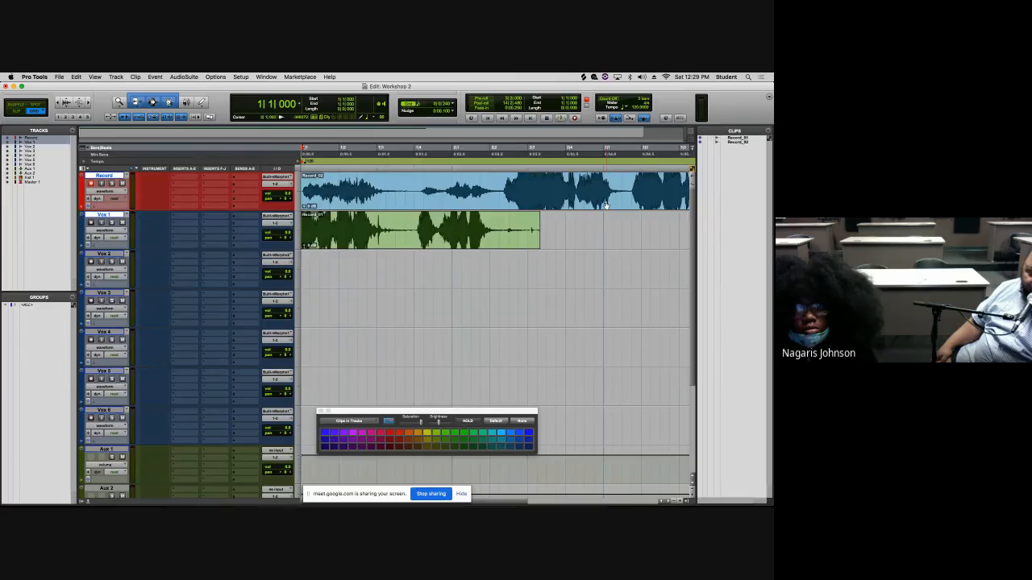
drag(603, 201, 599, 226)
drag(592, 244, 588, 268)
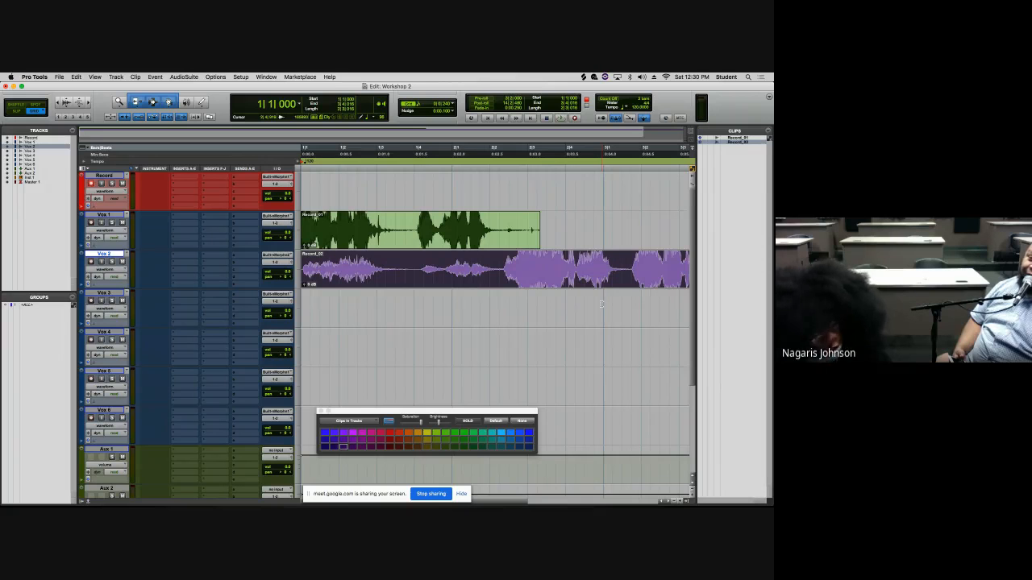
- Delete the clips on the Vox 2 and Vox 1 tracks and return to the session start
key(Delete)
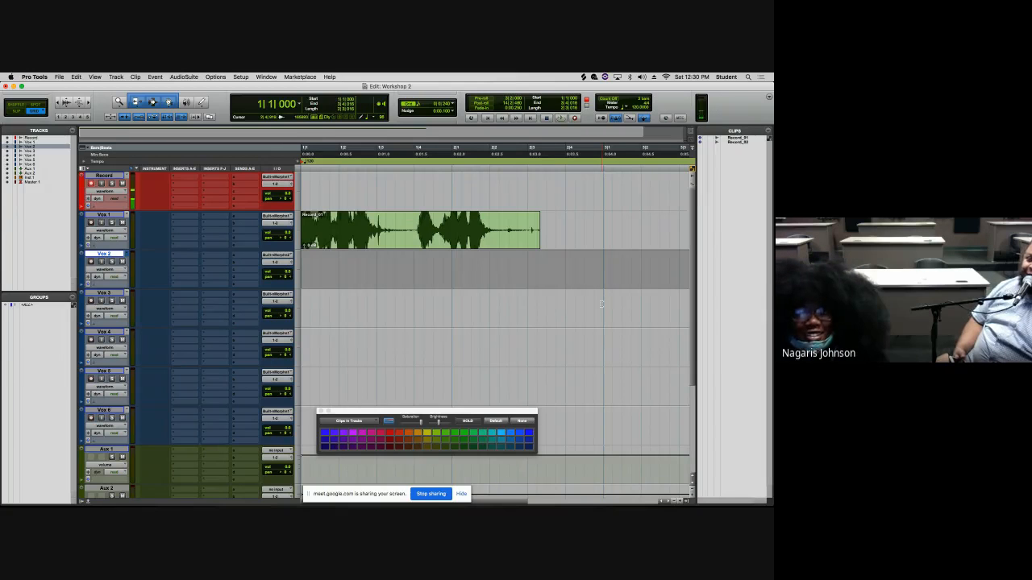
click(518, 241)
key(Delete)
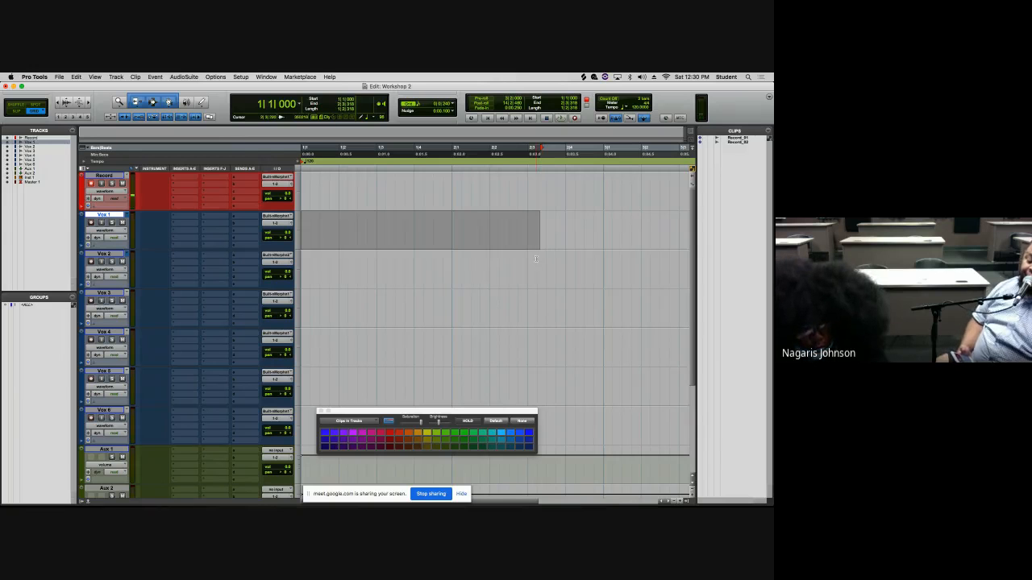
key(Return)
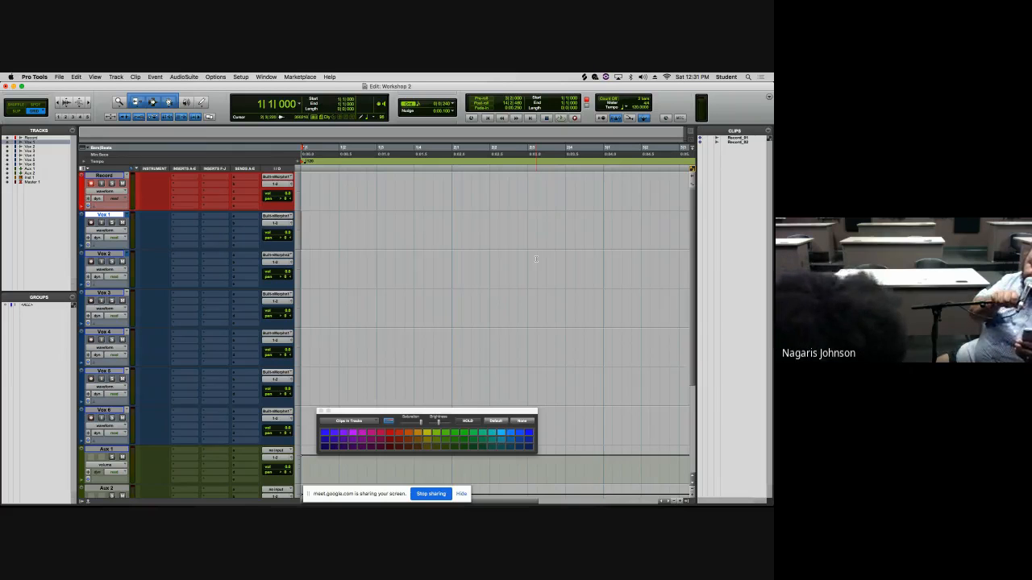
- Record two takes on the Record track, undoing each recording after stopping
key(space)
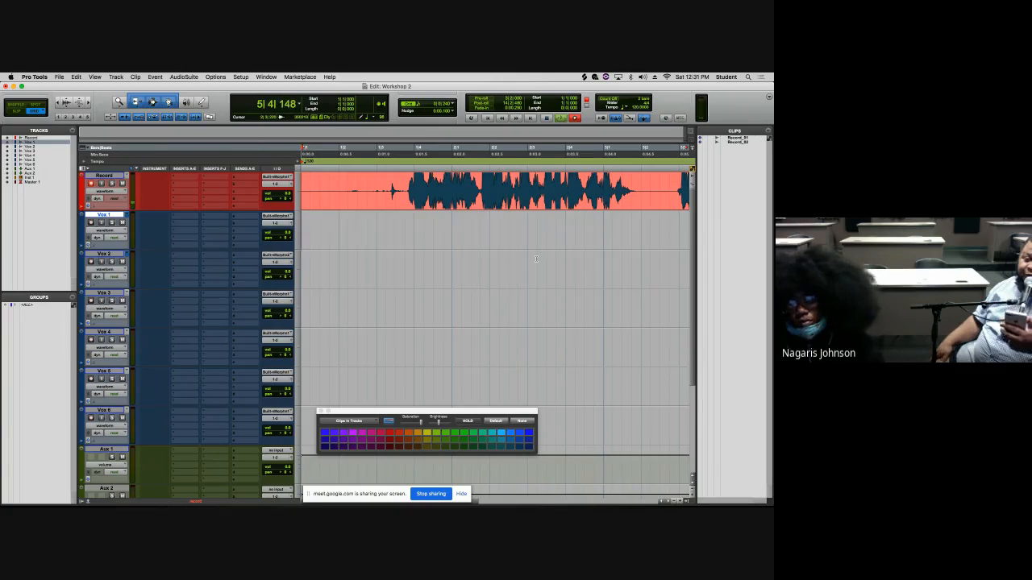
key(space)
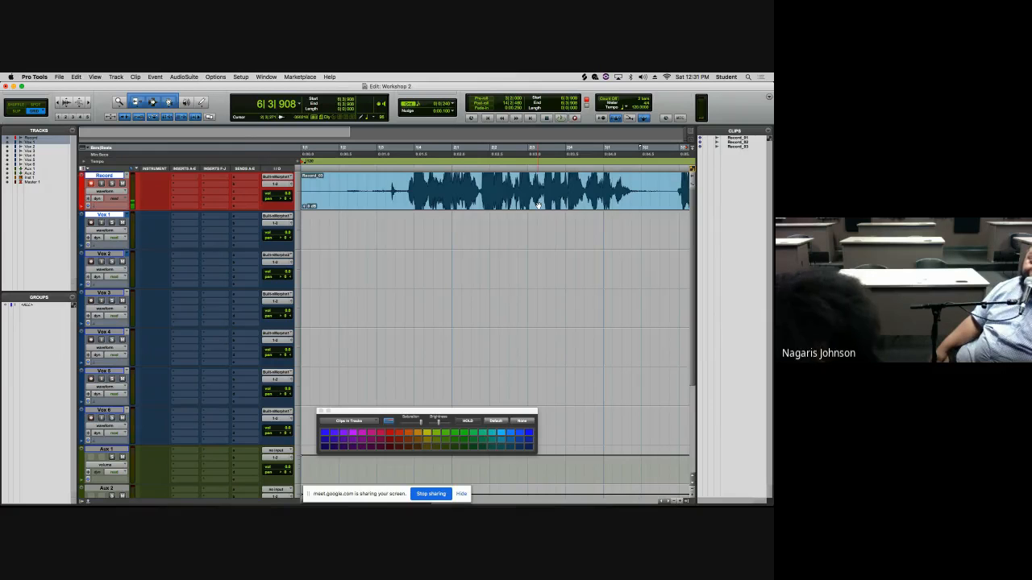
key(super+z)
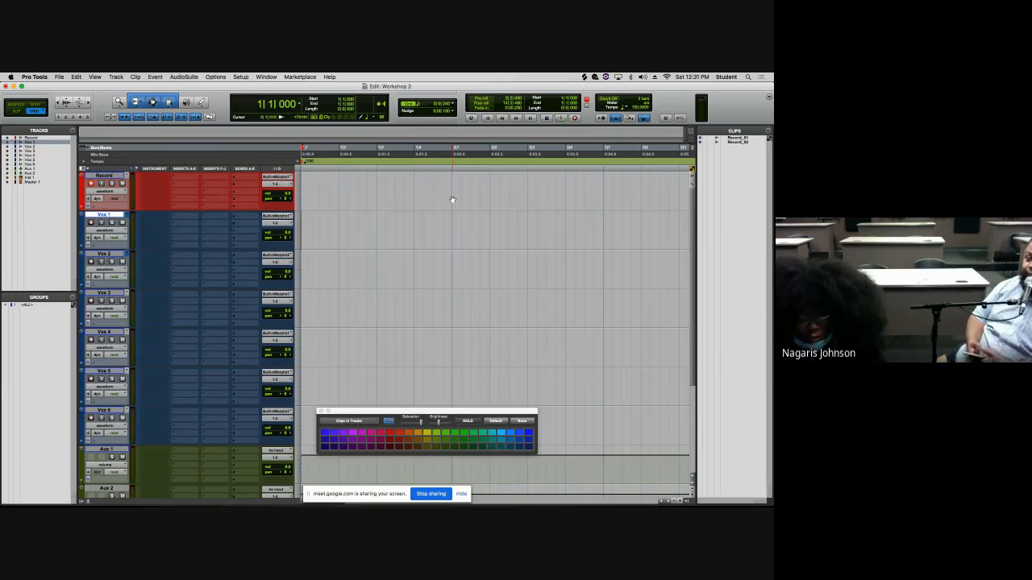
key(space)
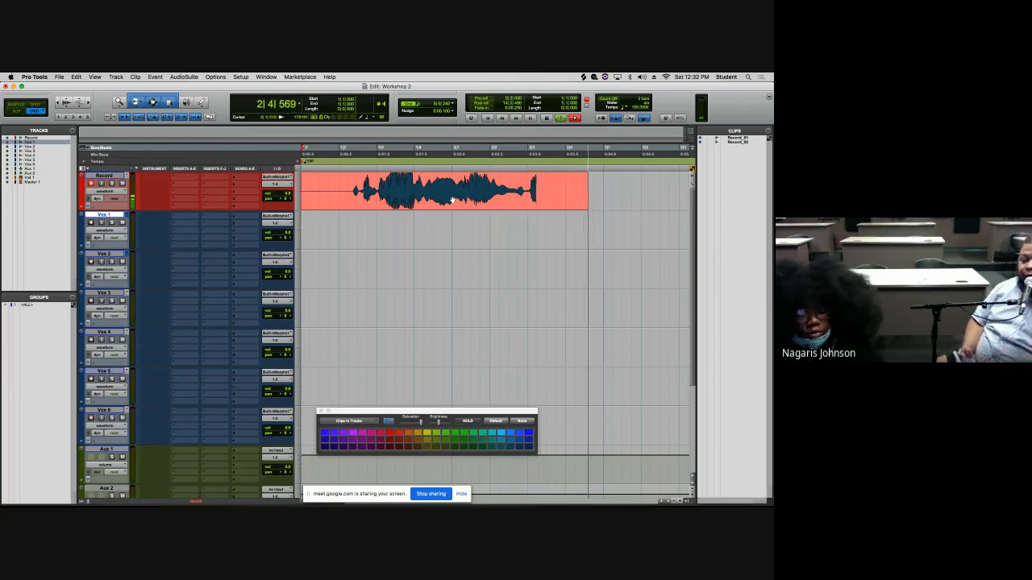
key(space)
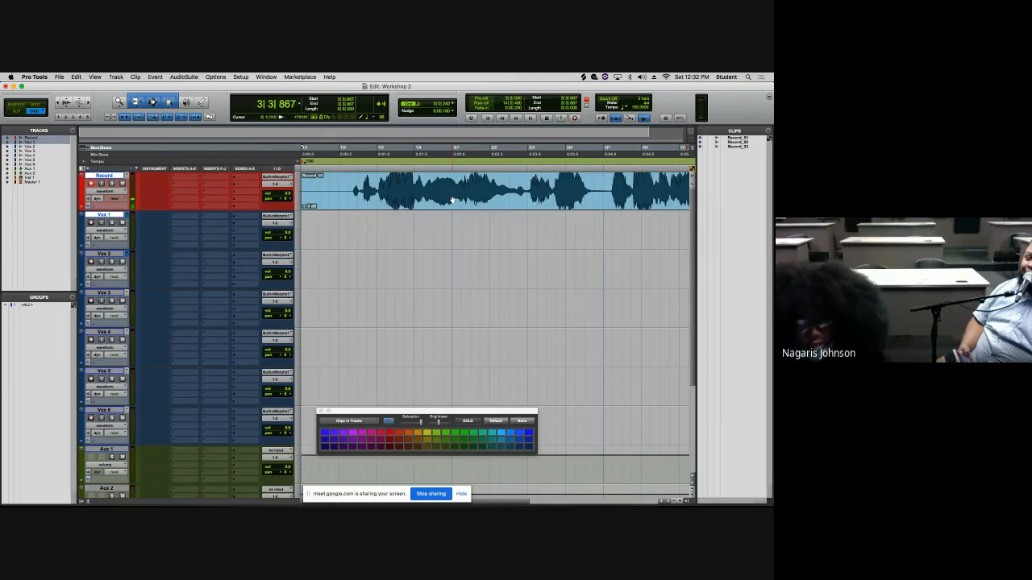
key(super+z)
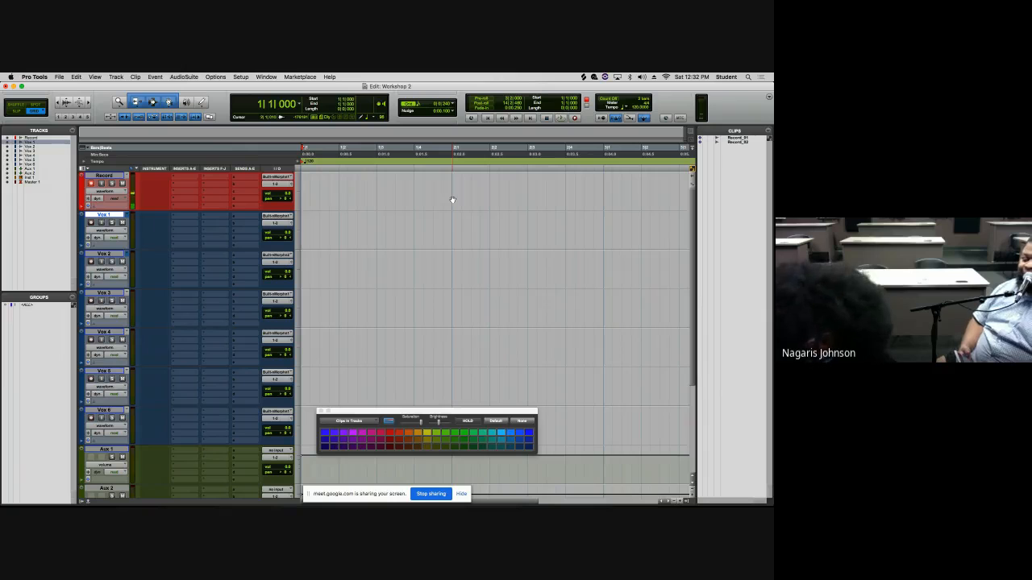
- Start recording on the Record track, discard the take while recording, and return to the session start
key(super+space)
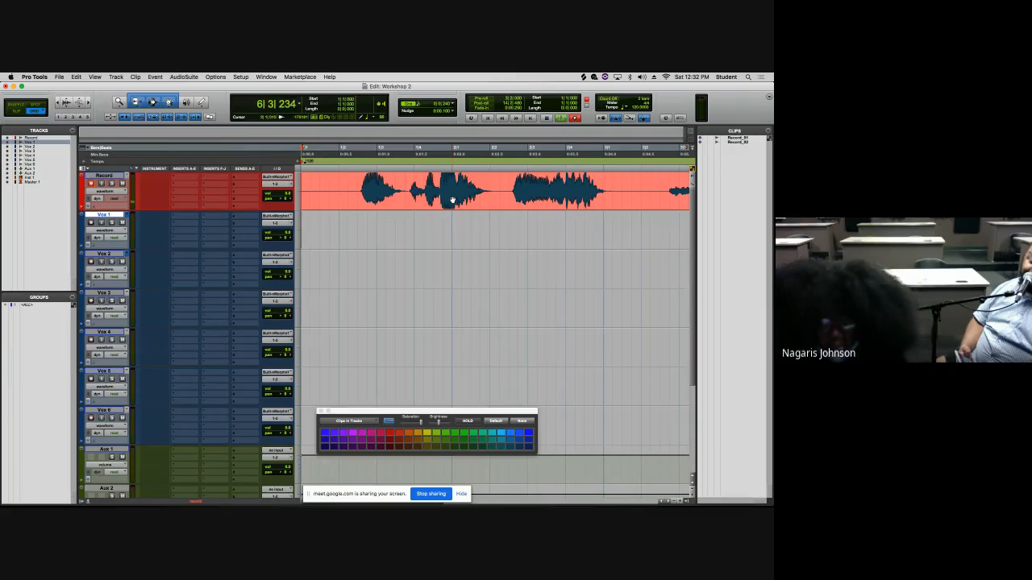
key(super+period)
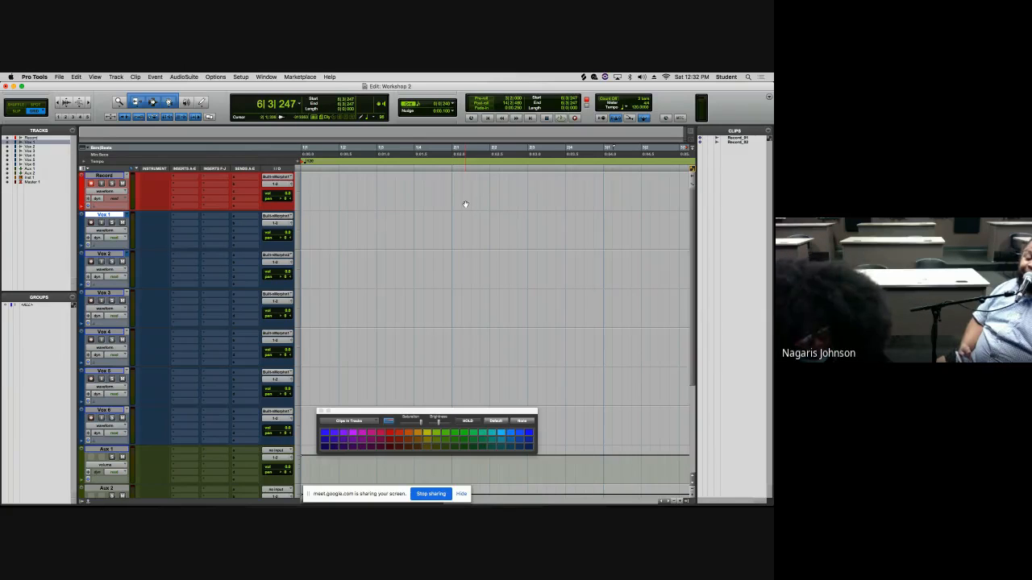
key(Return)
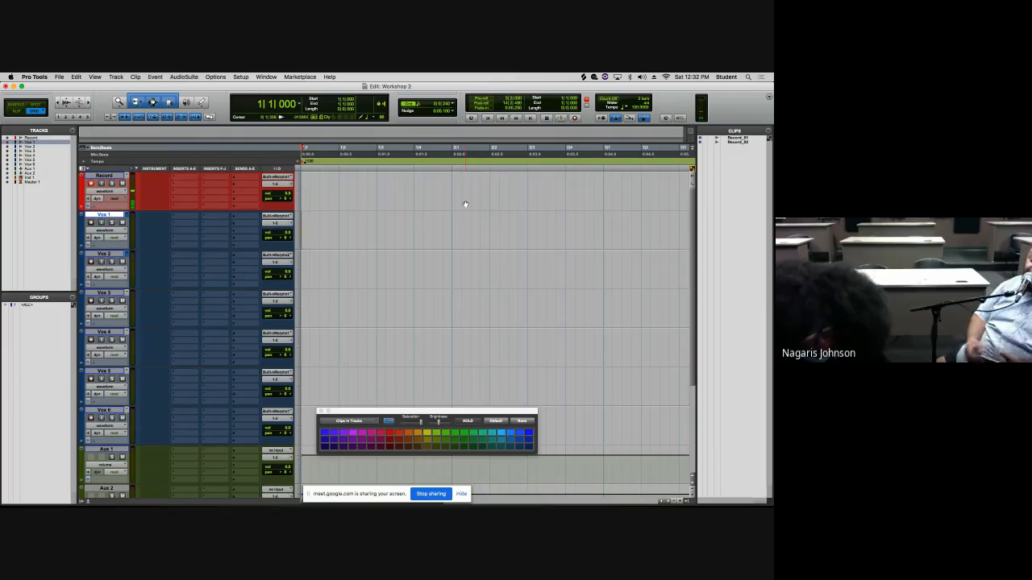
- Record a new take on the Record track and move its clip down to the Vox 1 track
key(F12)
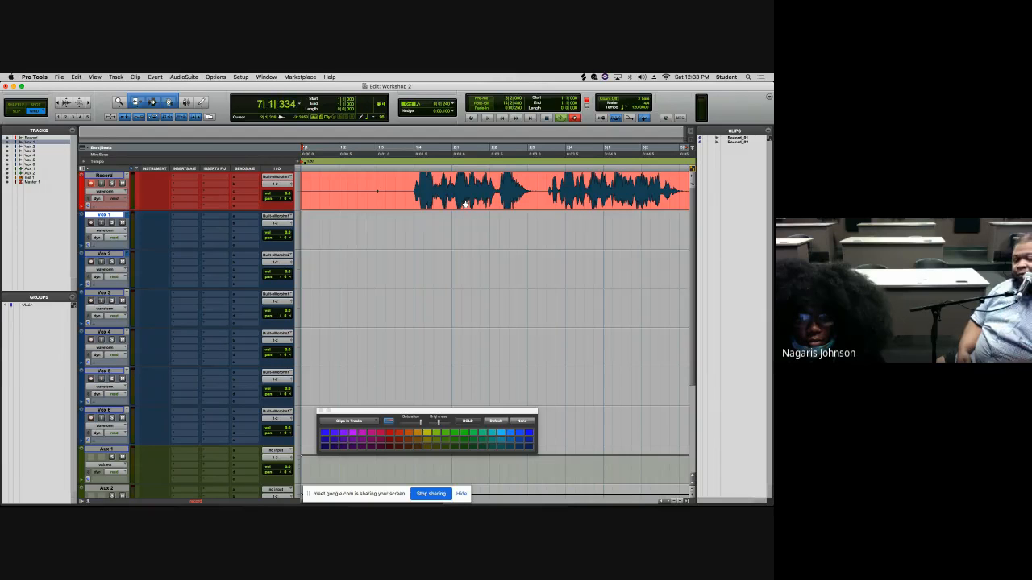
key(space)
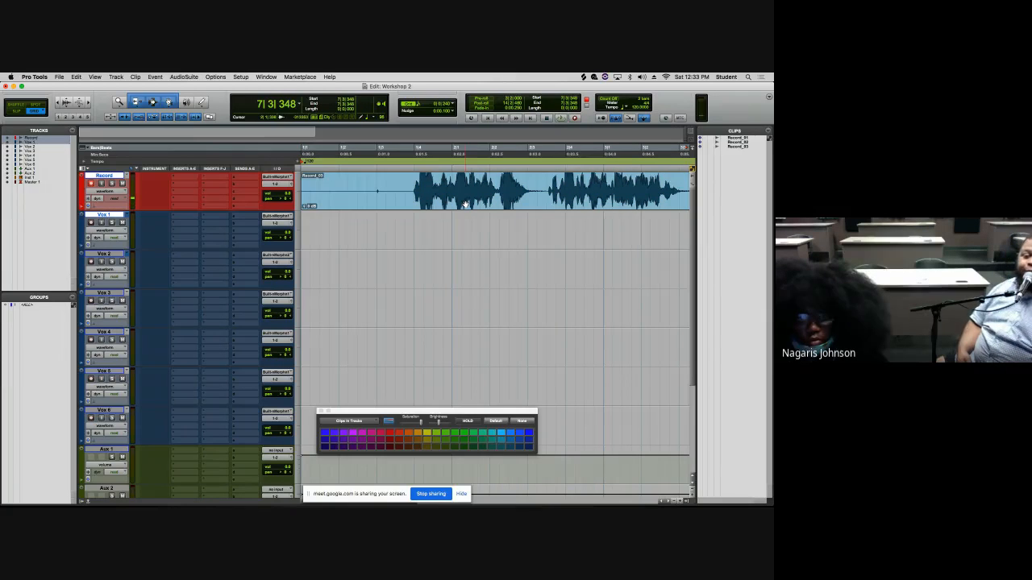
mouse_move(465, 205)
mouse_down()
mouse_move(461, 220)
mouse_move(463, 206)
mouse_up()
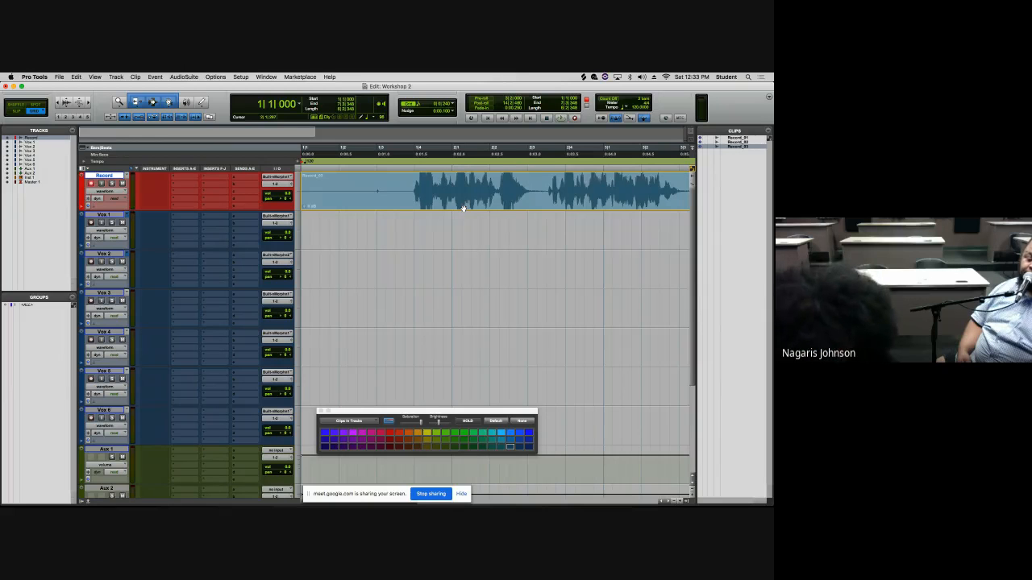
click(464, 208)
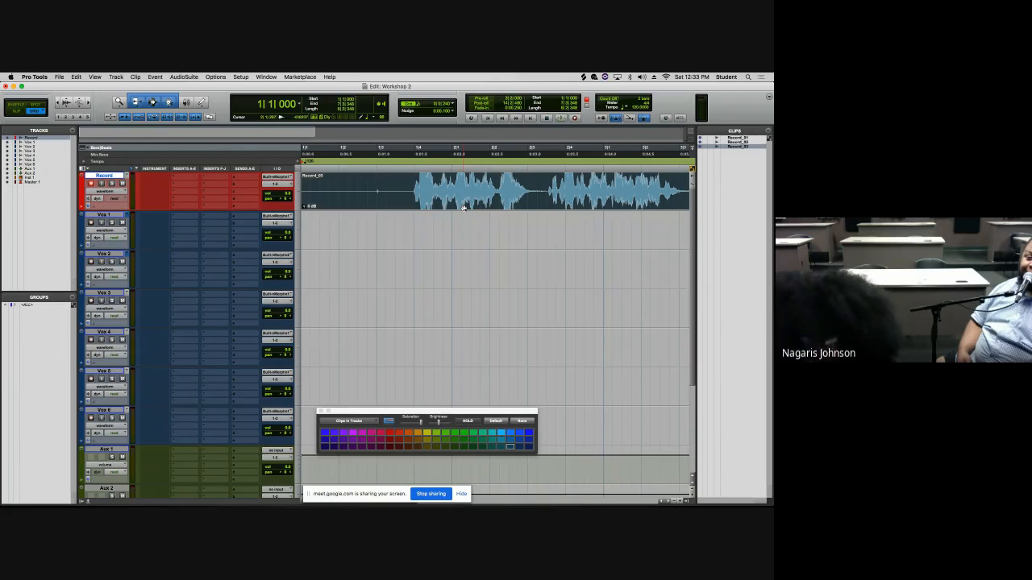
drag(463, 208, 462, 218)
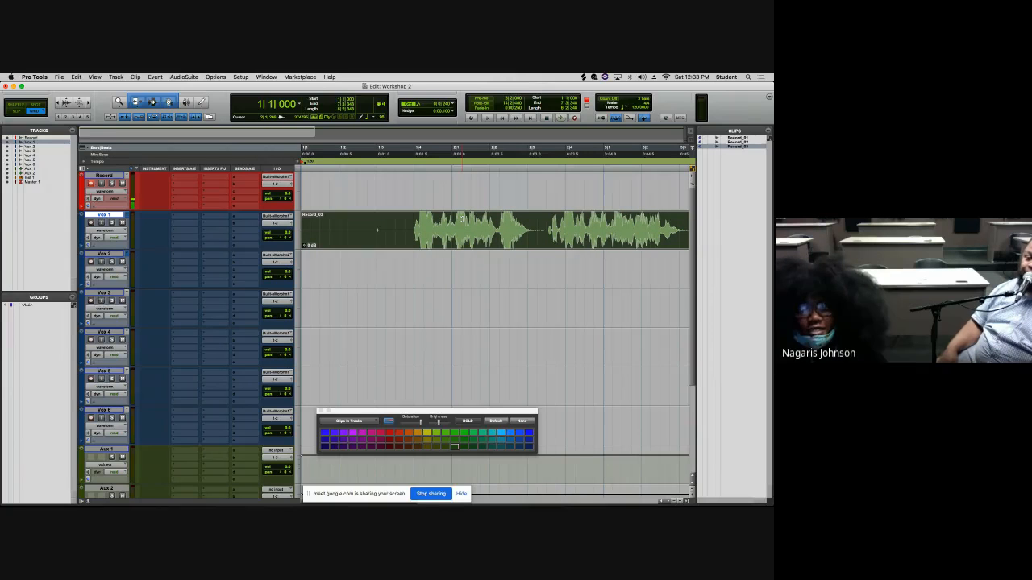
- Place the cursor at bar 4|3|720, record on the Record track from there, and discard the take
key(t)
key(t)
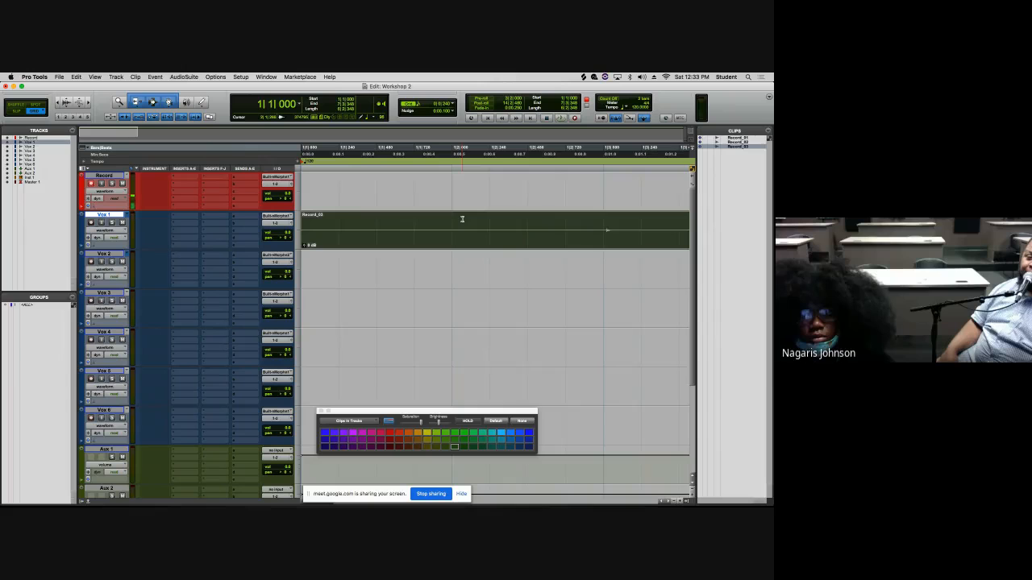
key(r)
key(r)
key(r)
key(r)
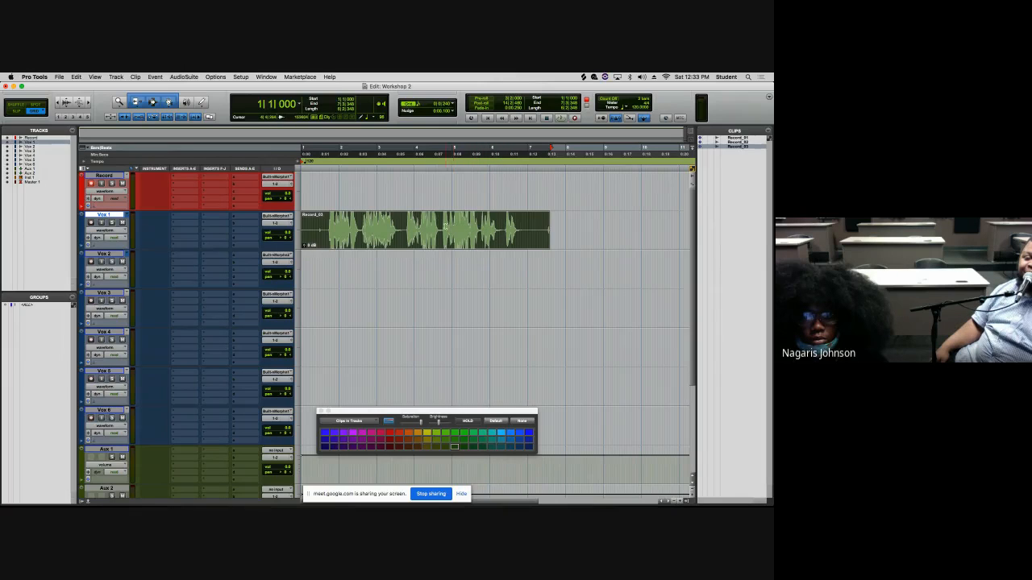
click(440, 226)
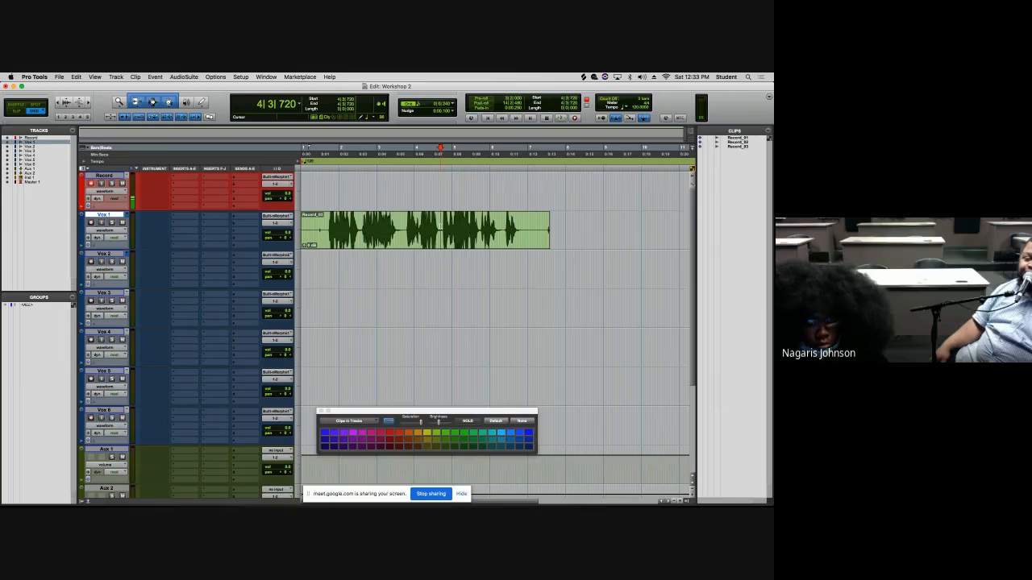
key(super+space)
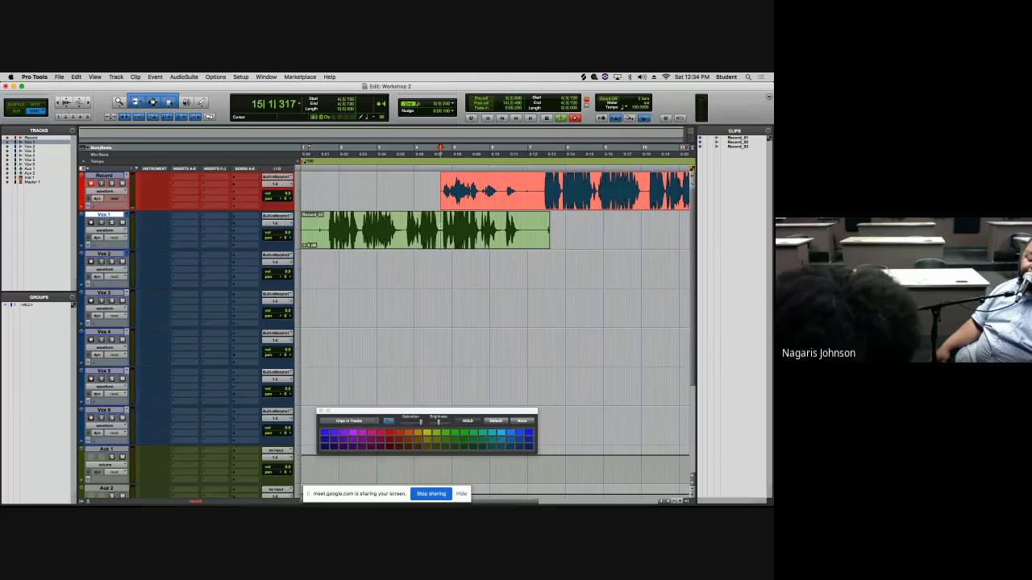
key(super+period)
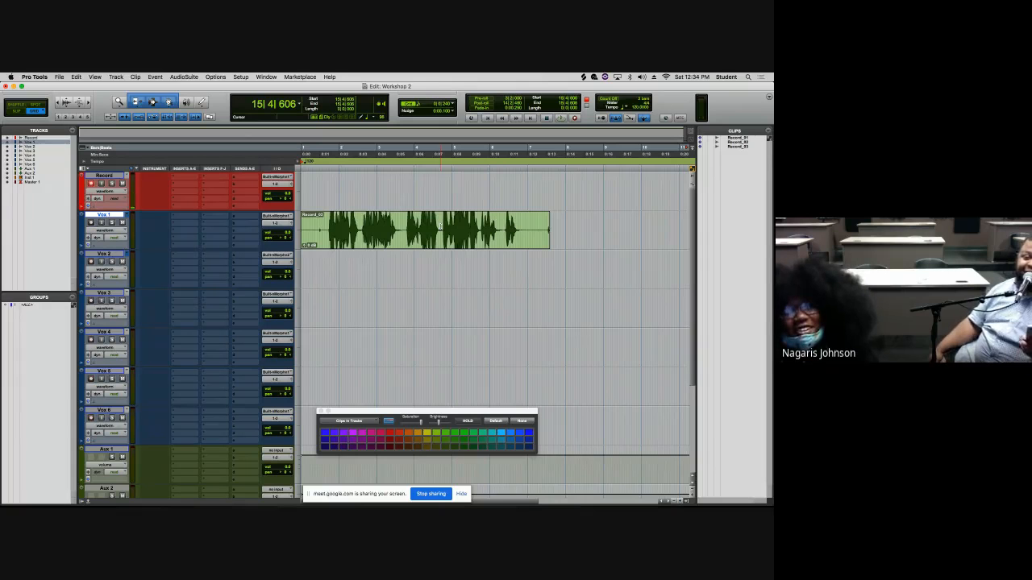
- Record four more takes on the Record track from the same start point, discarding the first three and stopping the last
key(super+space)
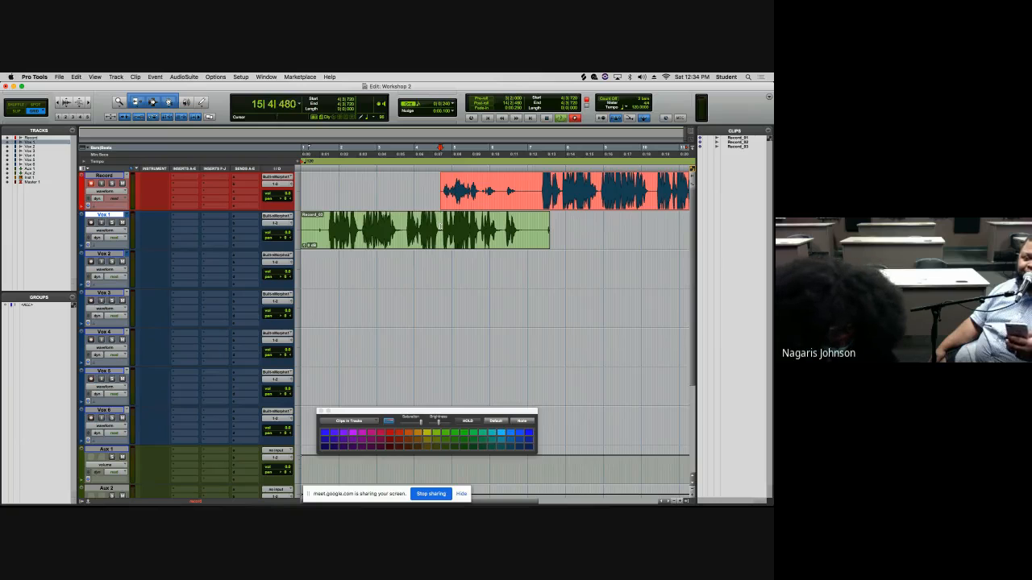
key(super+period)
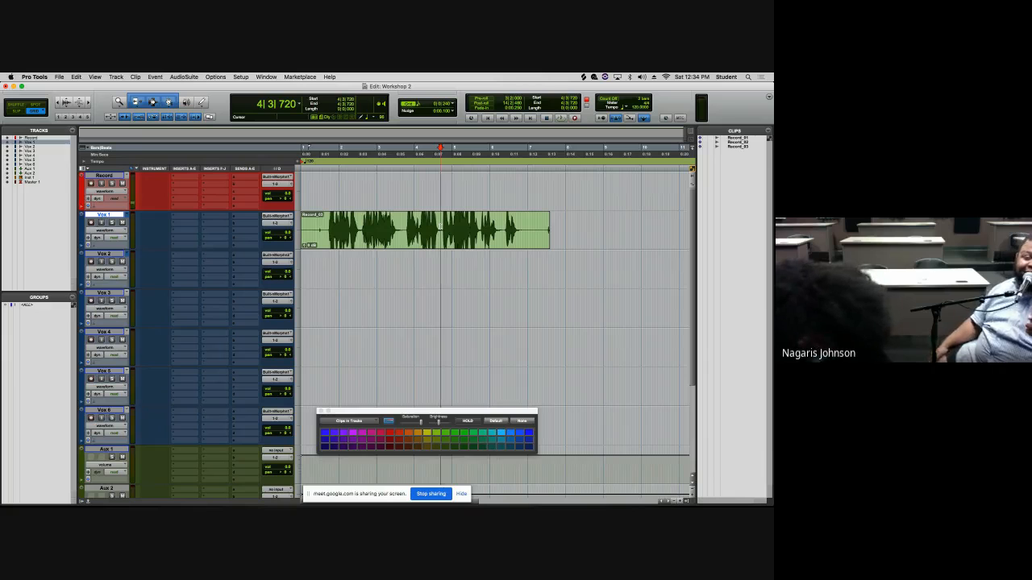
key(super+space)
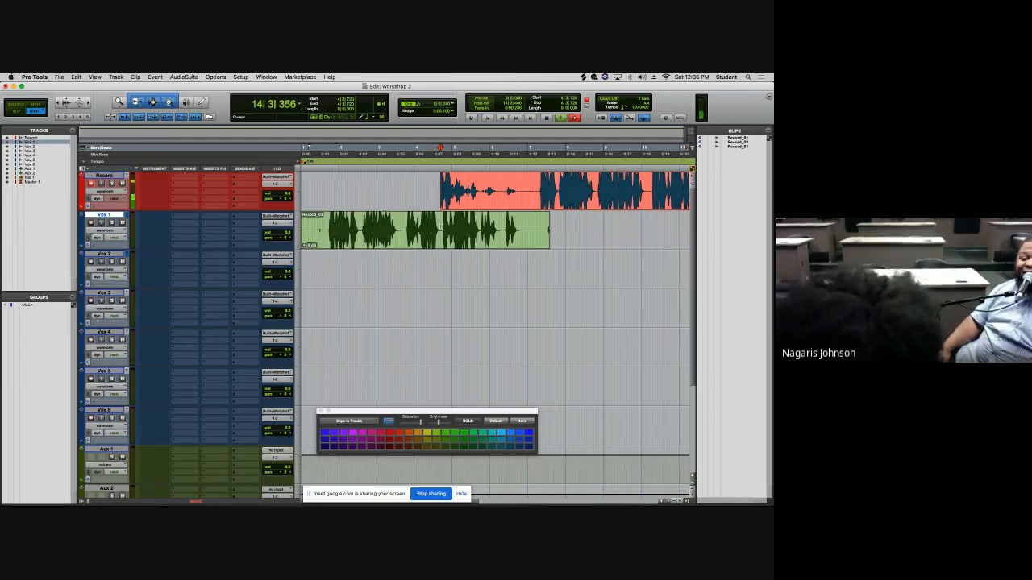
key(super+period)
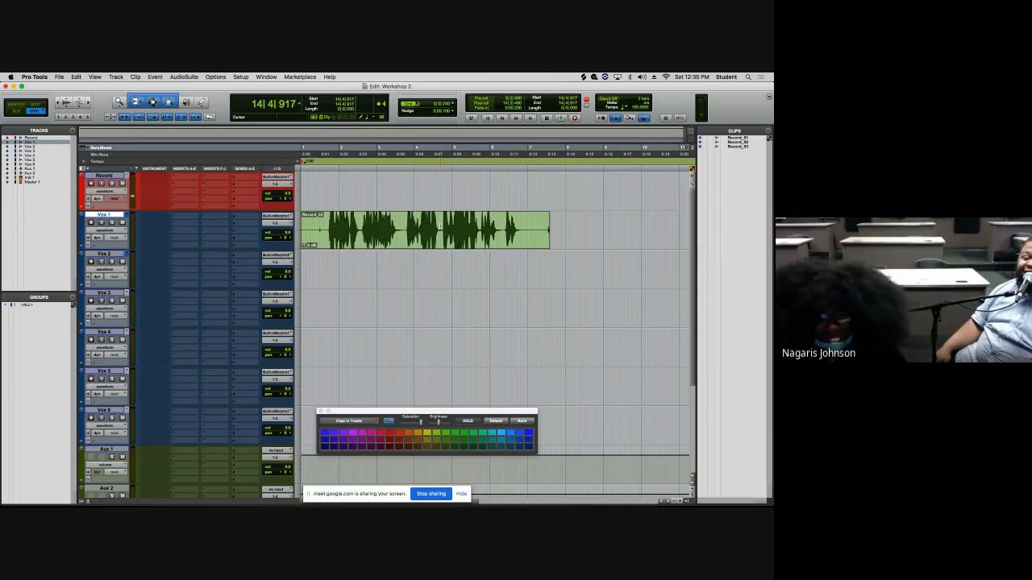
key(super+space)
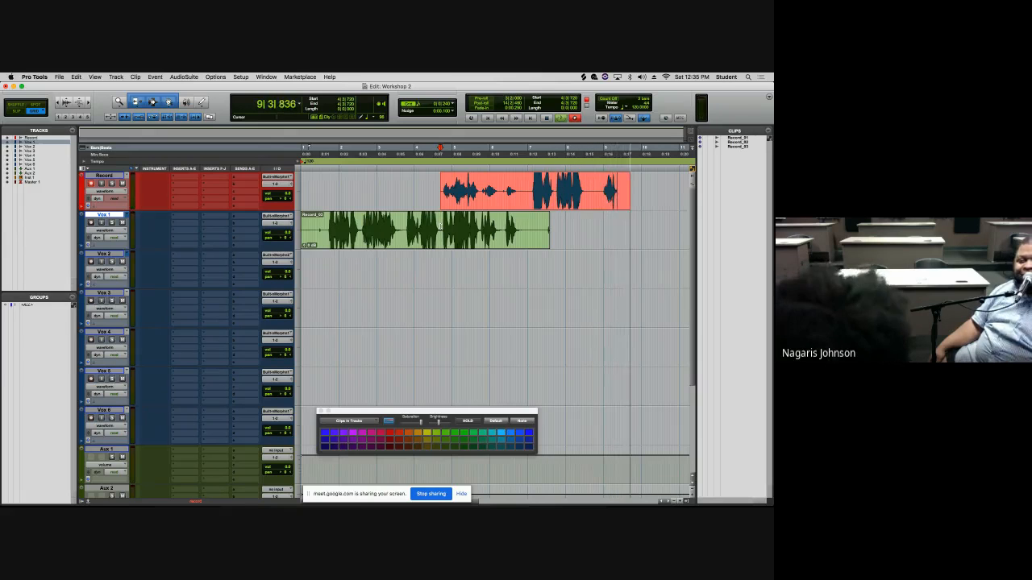
key(super+period)
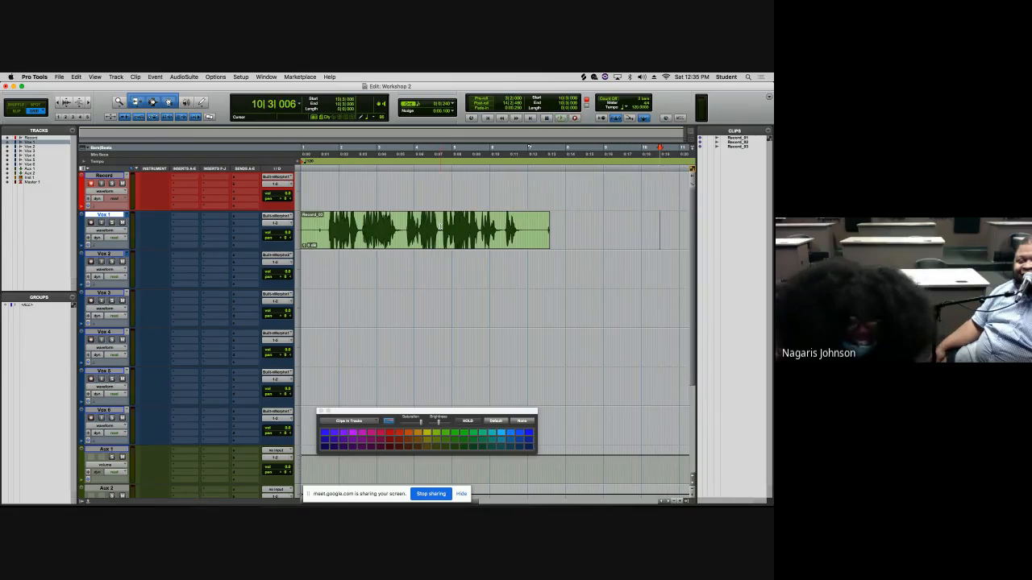
key(super+space)
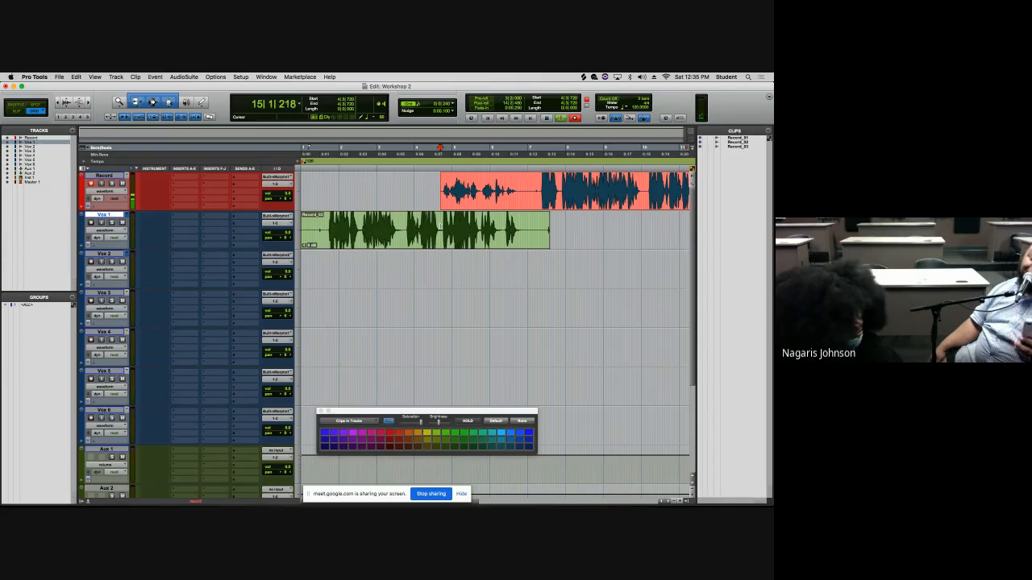
key(space)
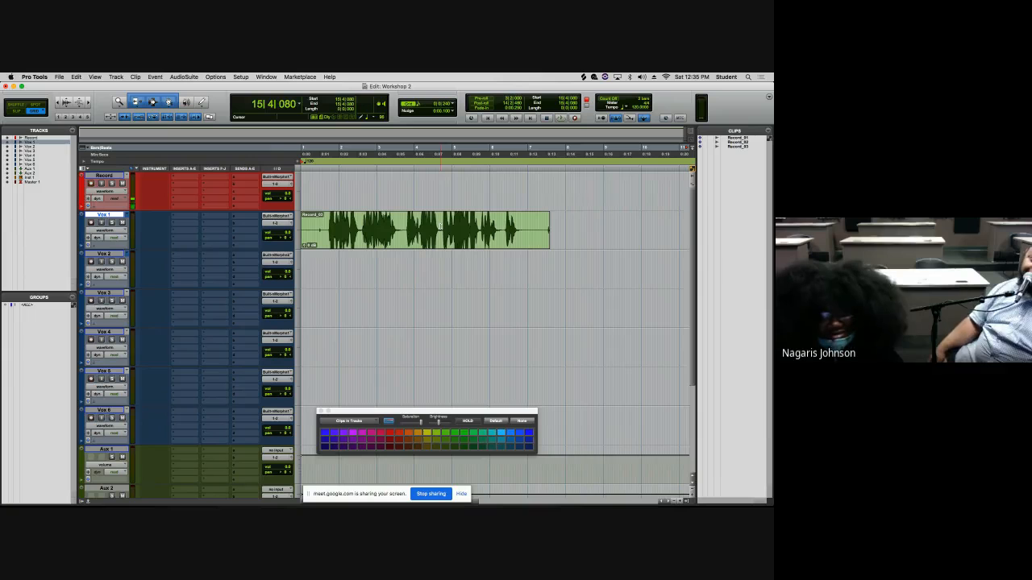
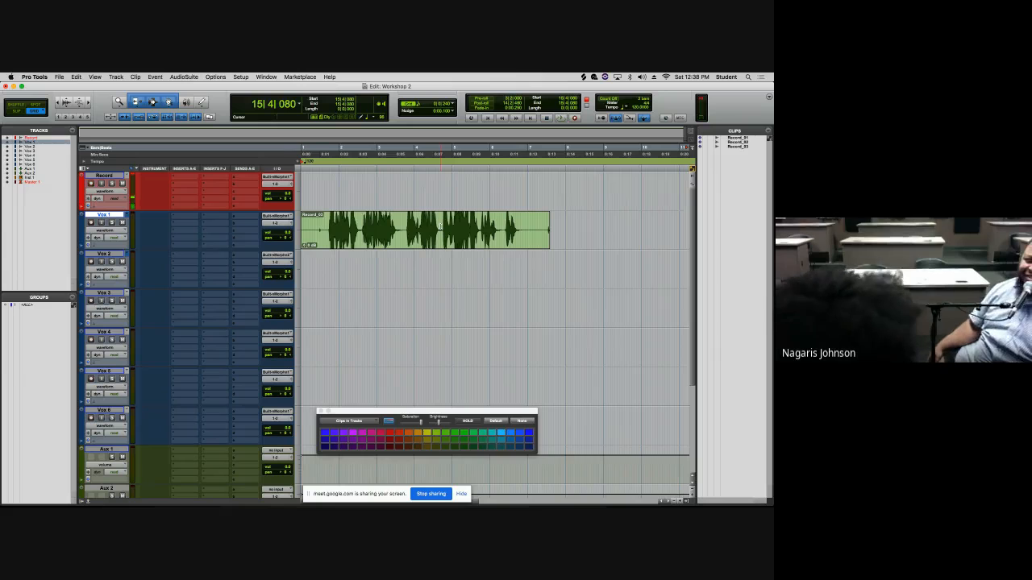
- Place the cursor at bar 4|3|720 and record a take on the Record track
click(439, 153)
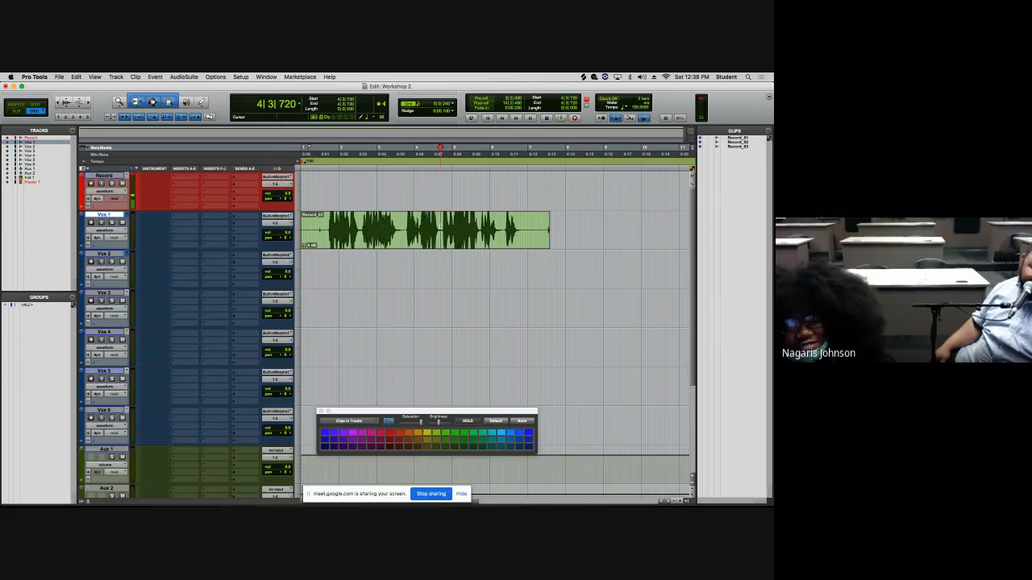
key(space)
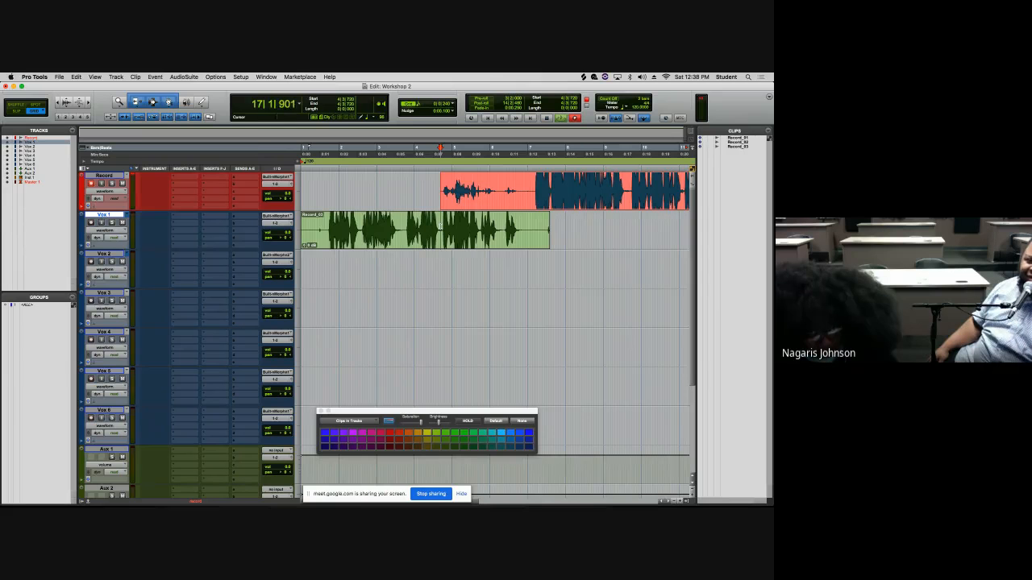
key(space)
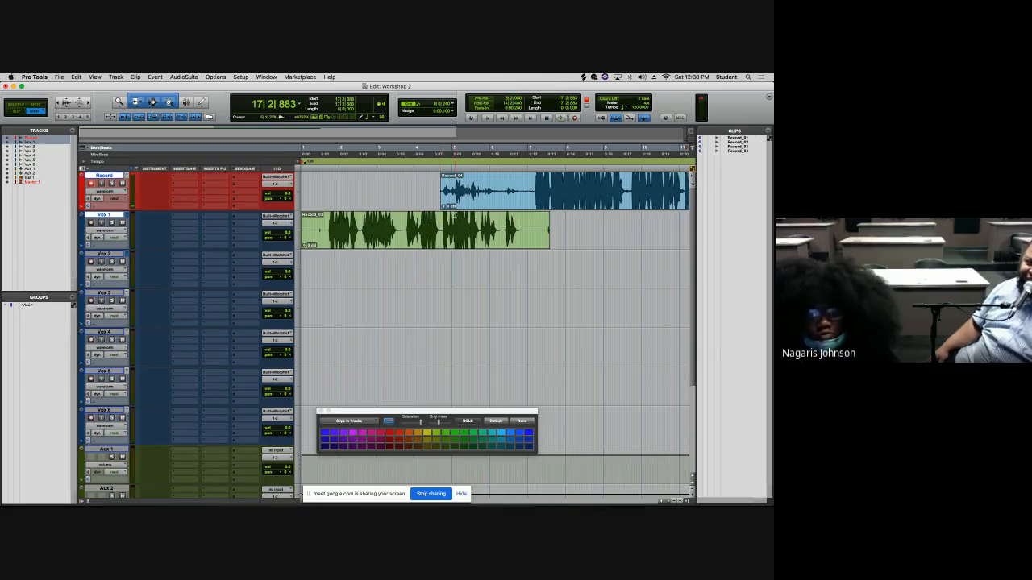
- Move the new take's clip from the Record track down to the Vox 2 track
click(467, 204)
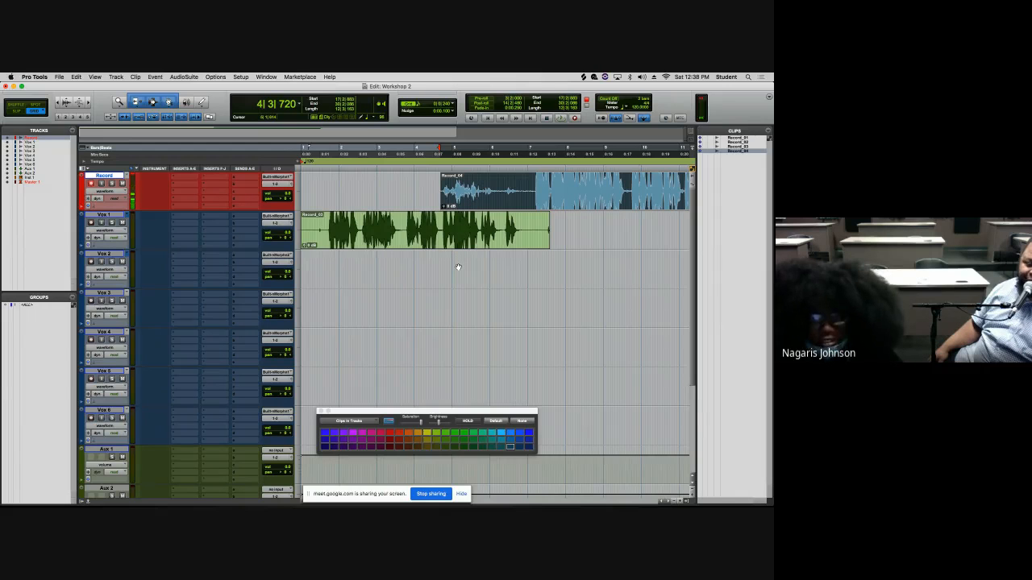
key(Delete)
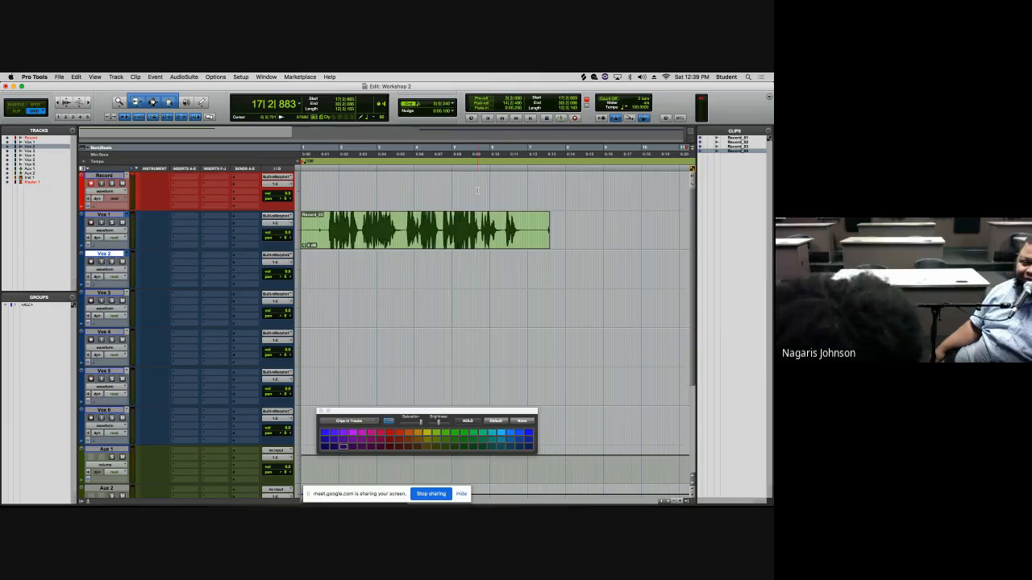
key(r)
key(r)
key(r)
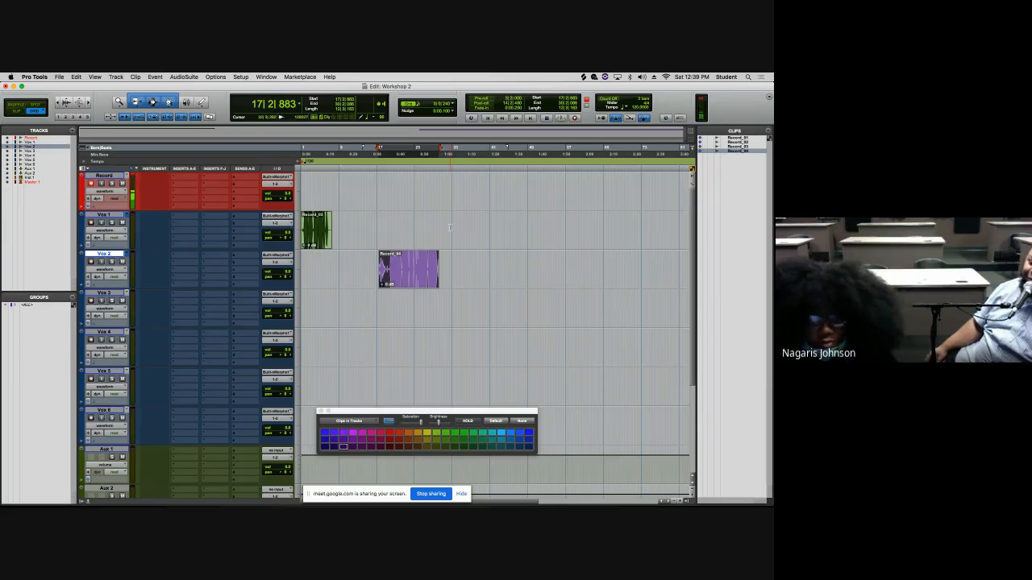
key(t)
key(t)
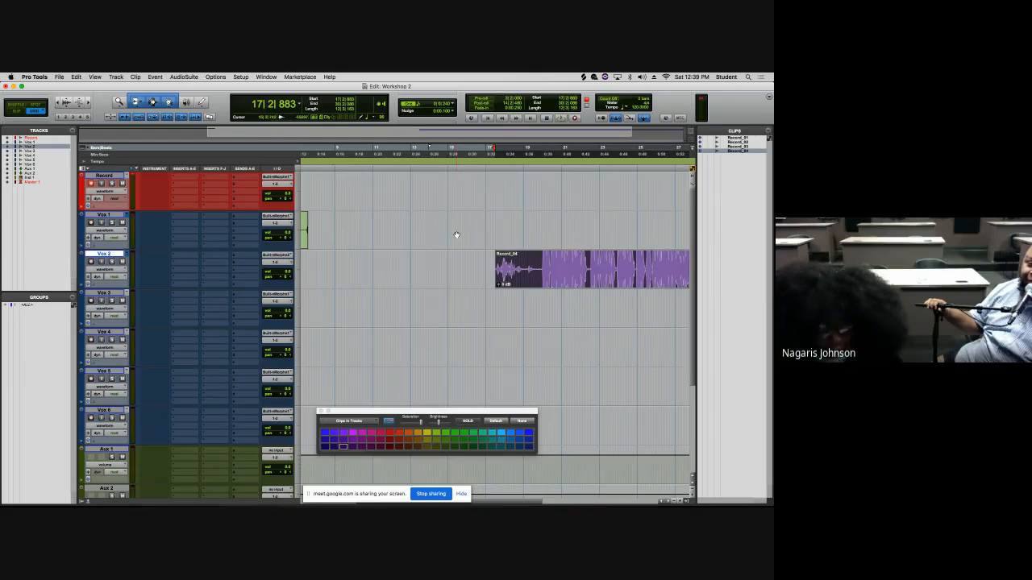
key(super+z)
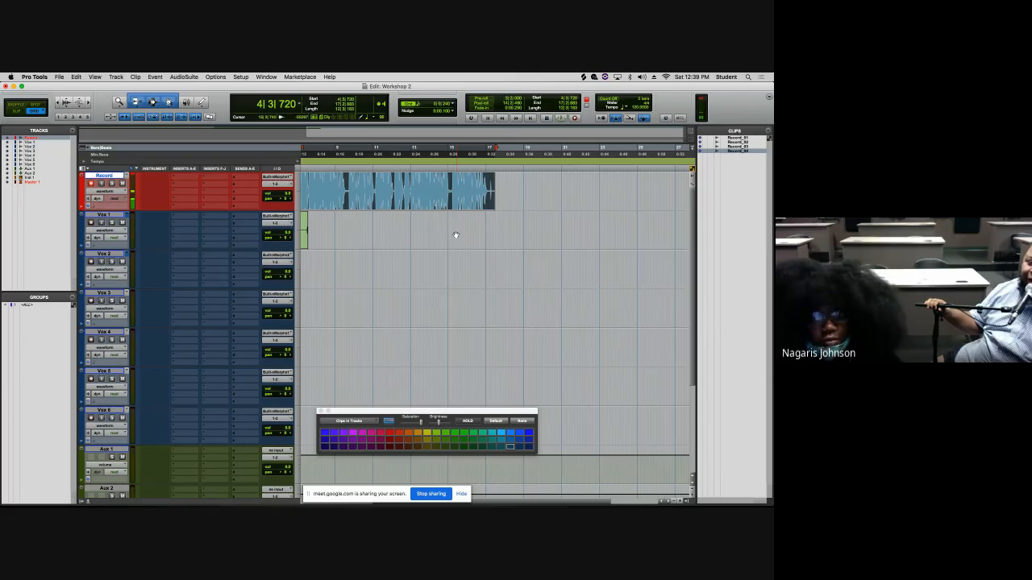
key(r)
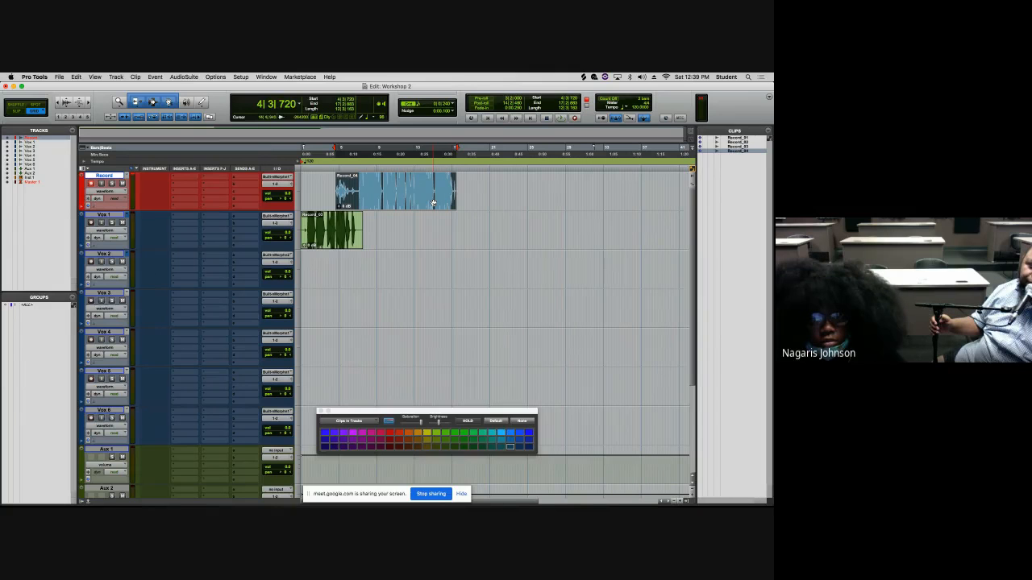
drag(433, 202, 427, 260)
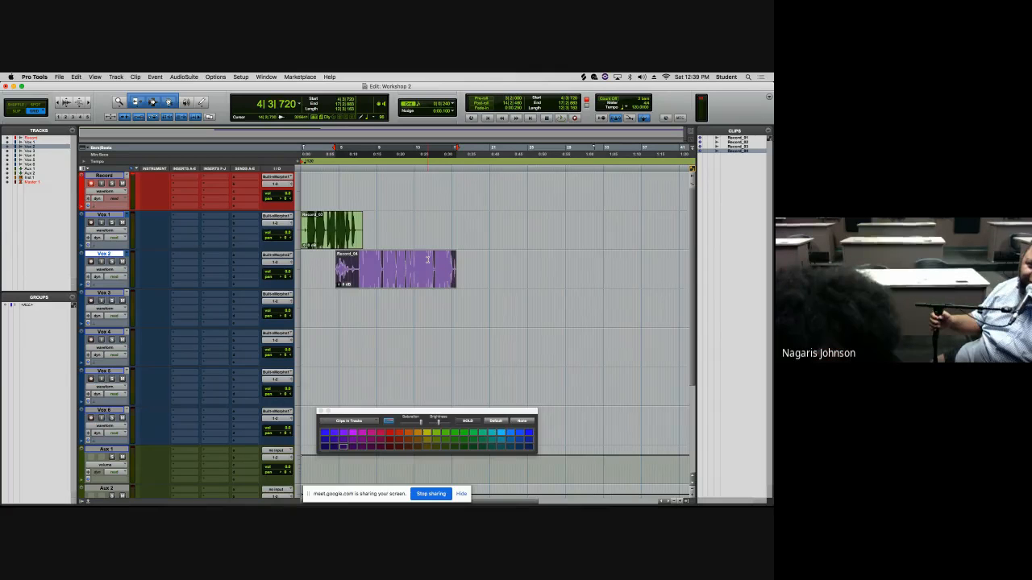
- Place the cursor at bar 15|1|000 and record another take on the Record track
key(t)
key(t)
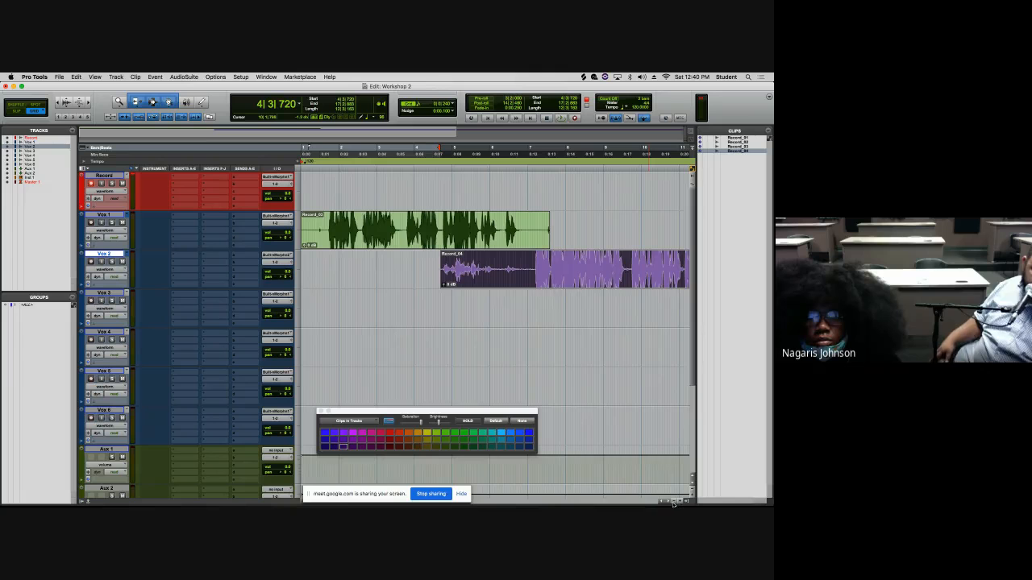
scroll(673, 504, right, 5)
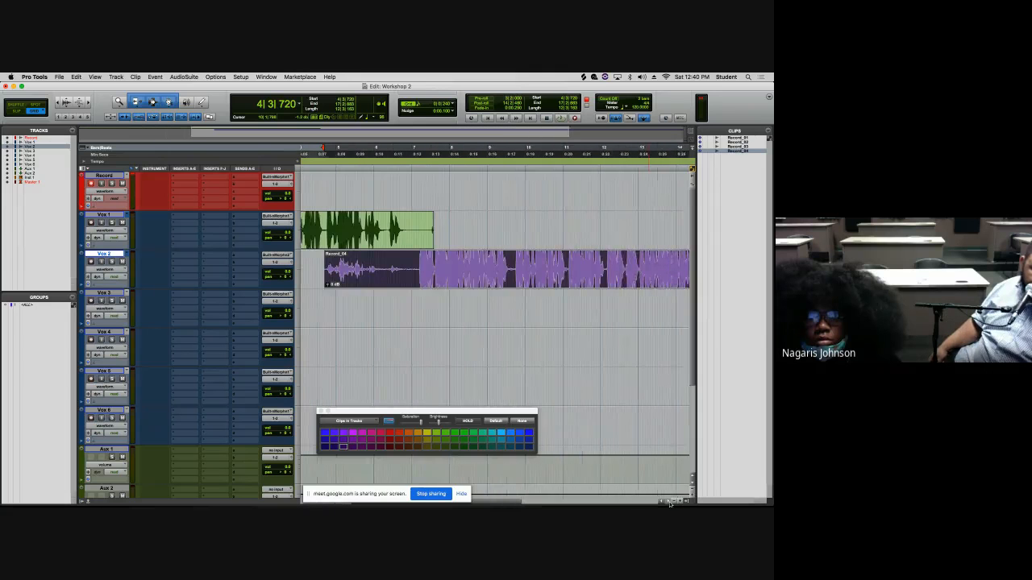
scroll(668, 504, right, 10)
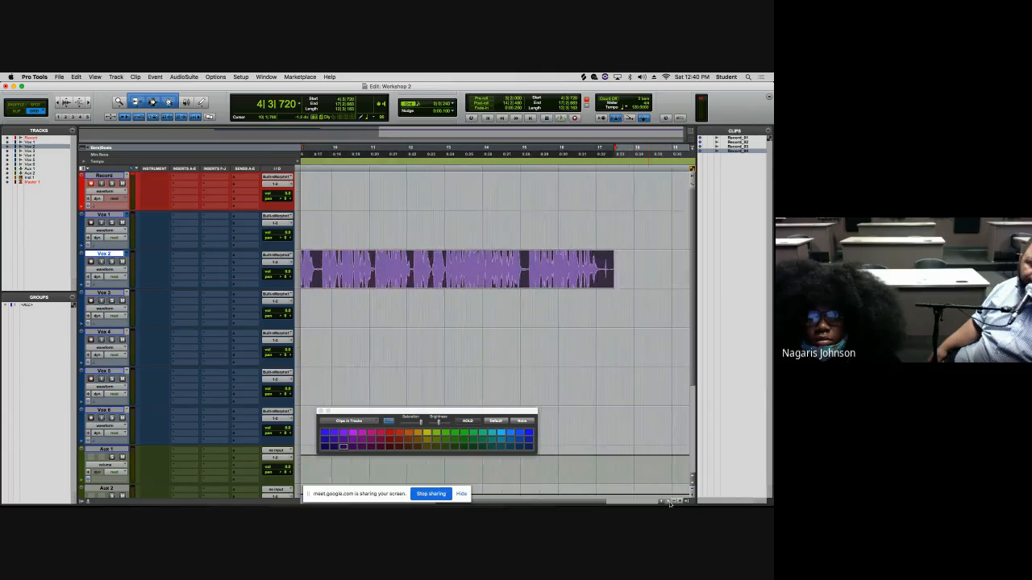
click(521, 195)
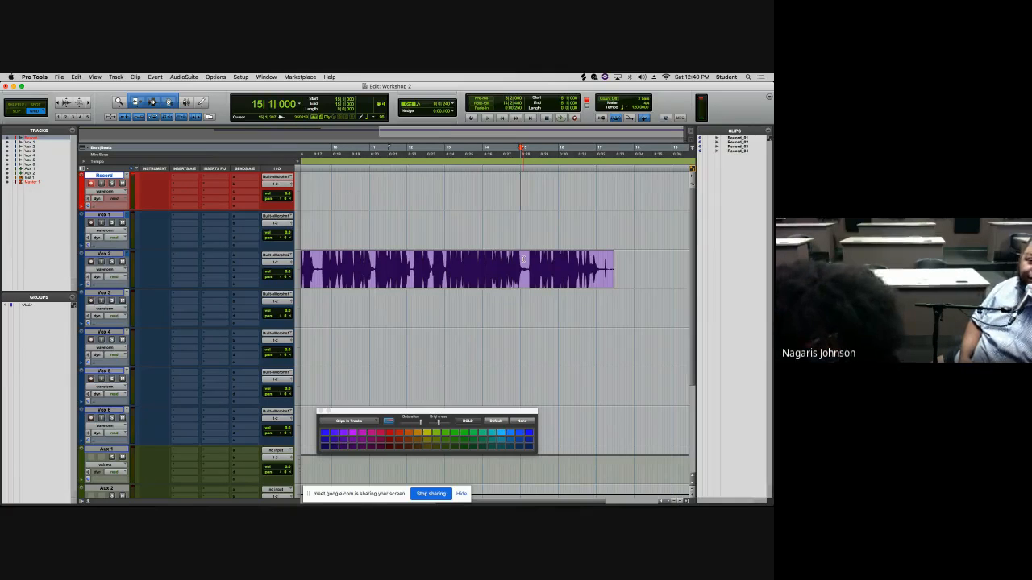
key(space)
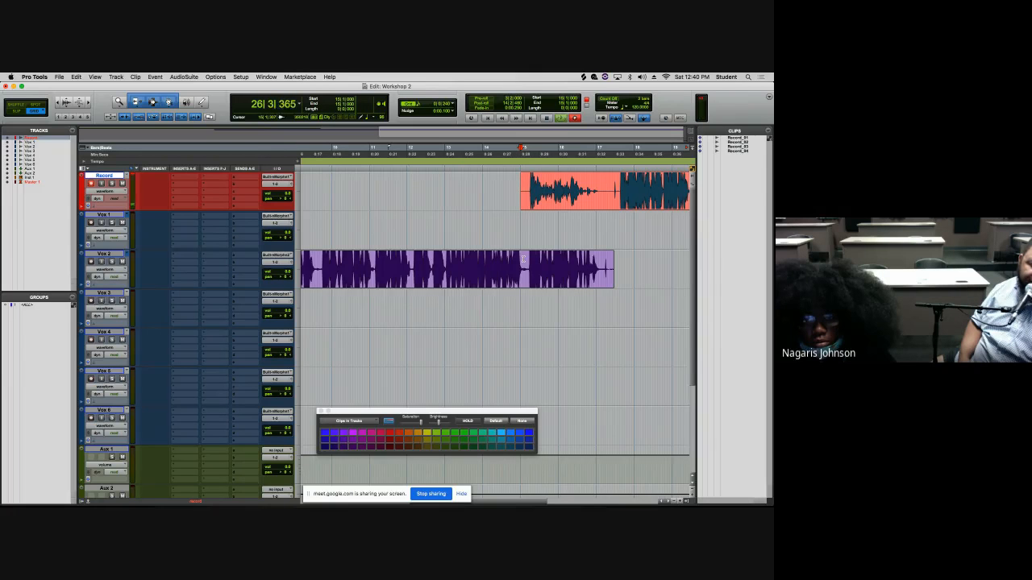
key(space)
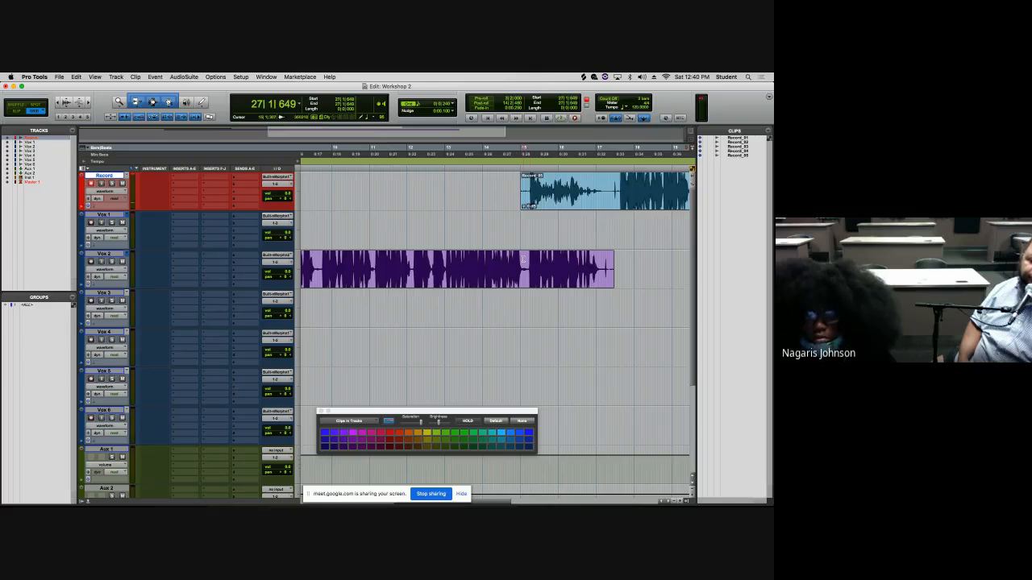
- Try to slide the new clip along the Record track, then undo the slide
click(556, 197)
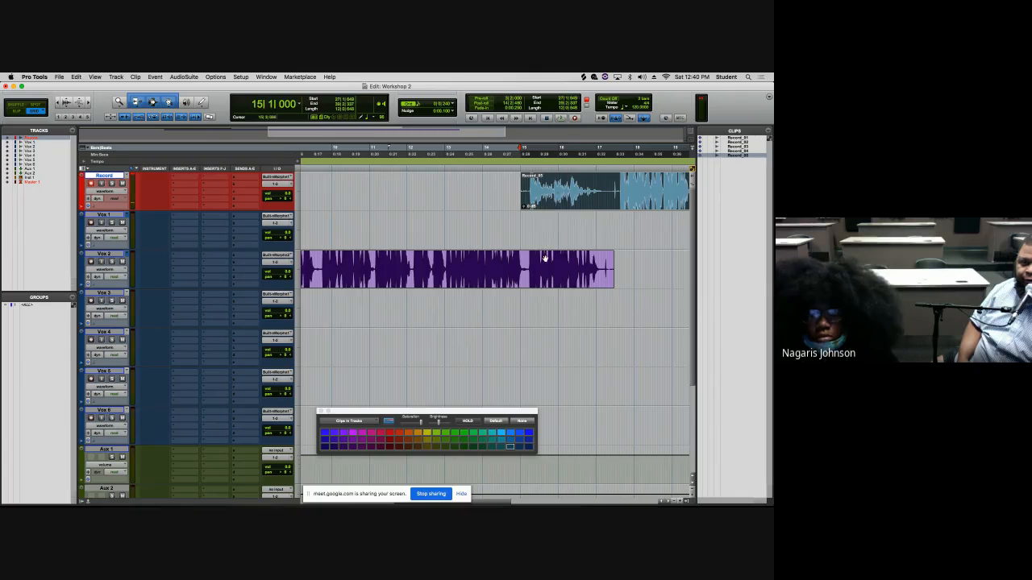
drag(541, 308, 562, 199)
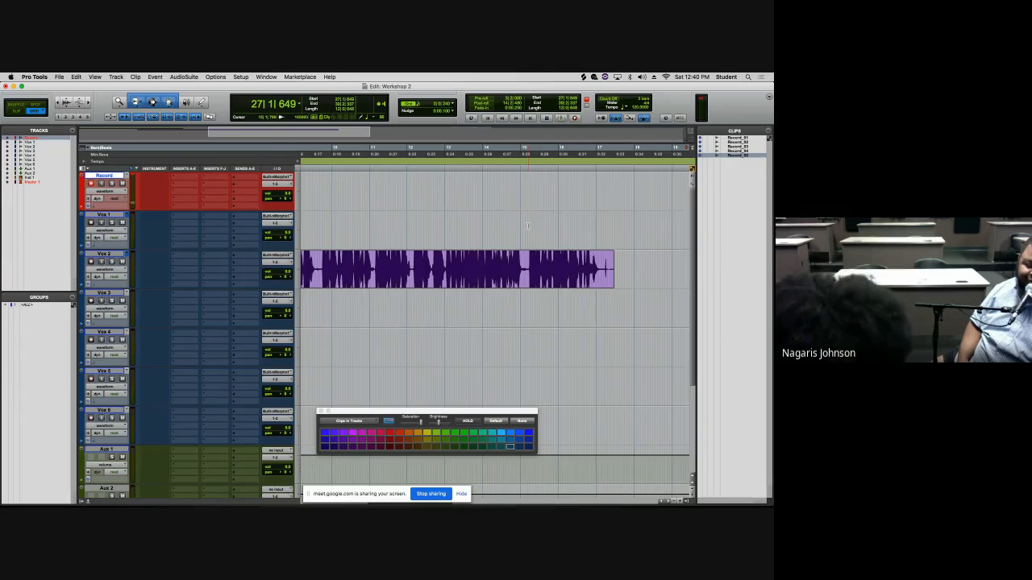
key(r)
key(r)
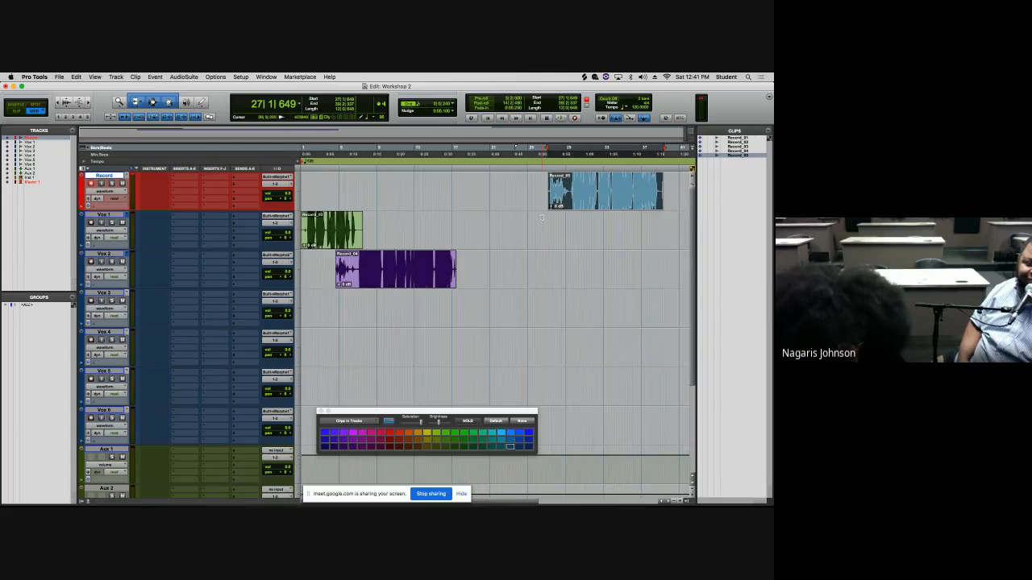
key(super+z)
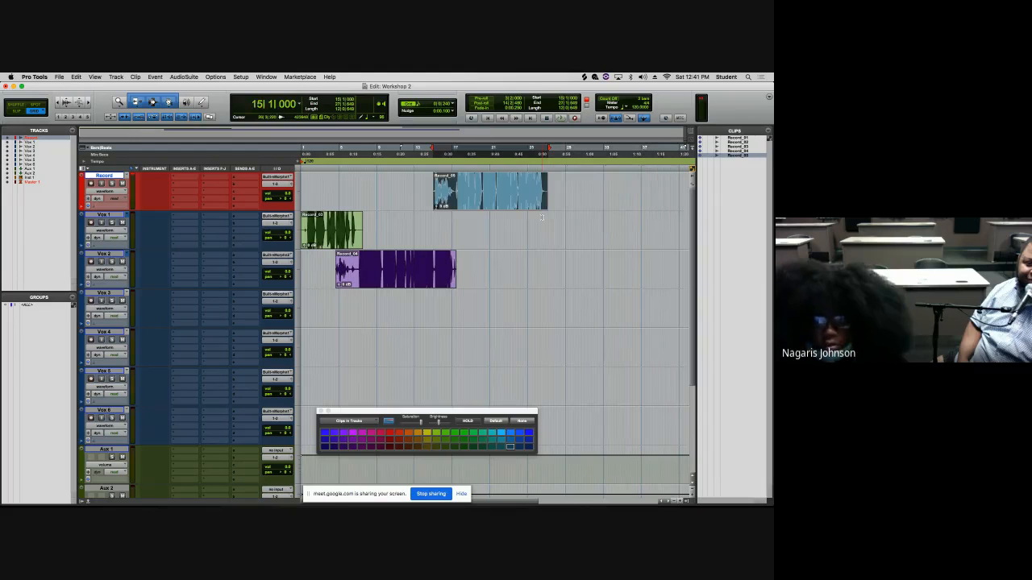
- Remove the new take from the Record track and restore it with Redo Record
click(495, 205)
drag(496, 206, 497, 207)
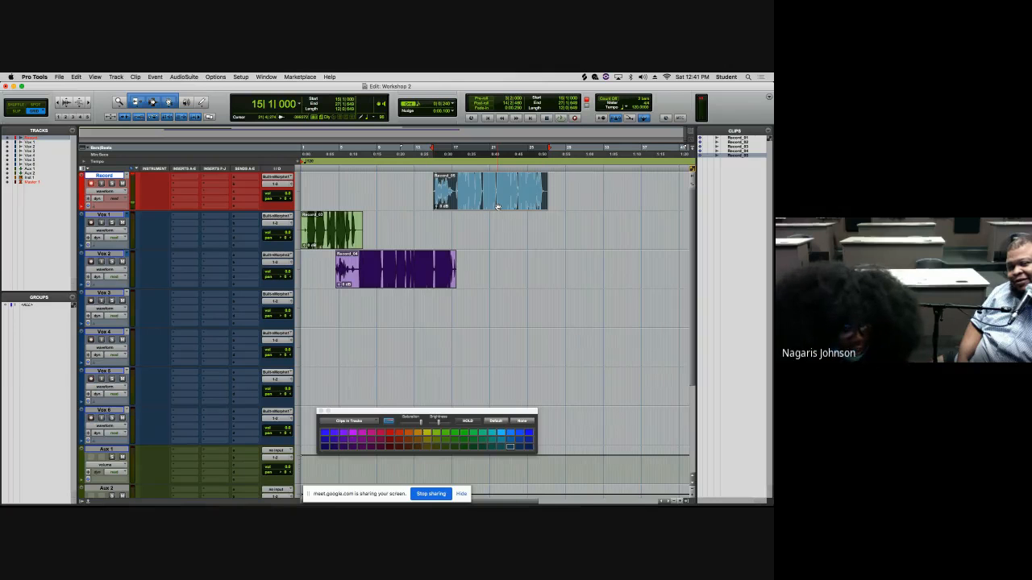
key(Delete)
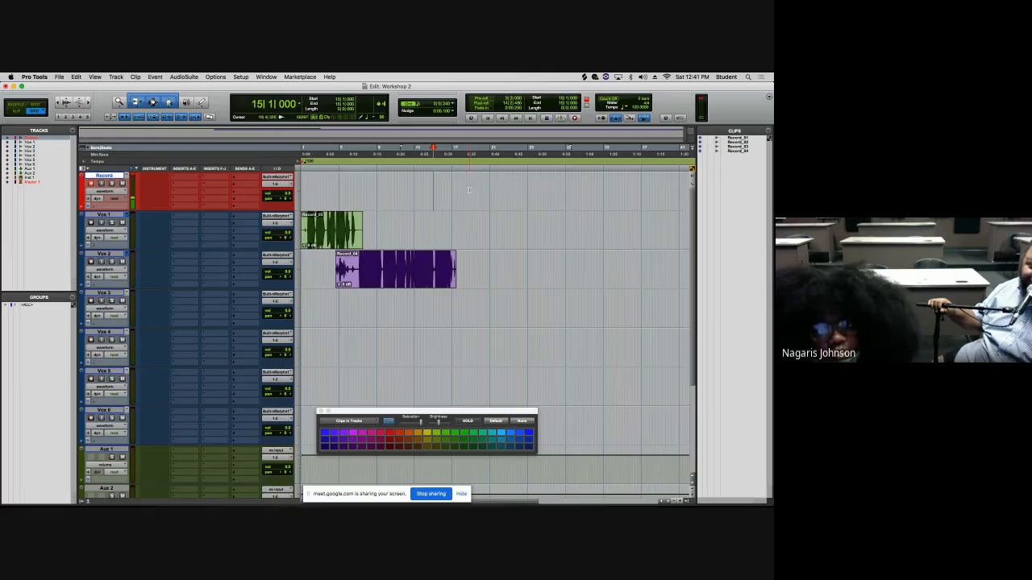
click(75, 77)
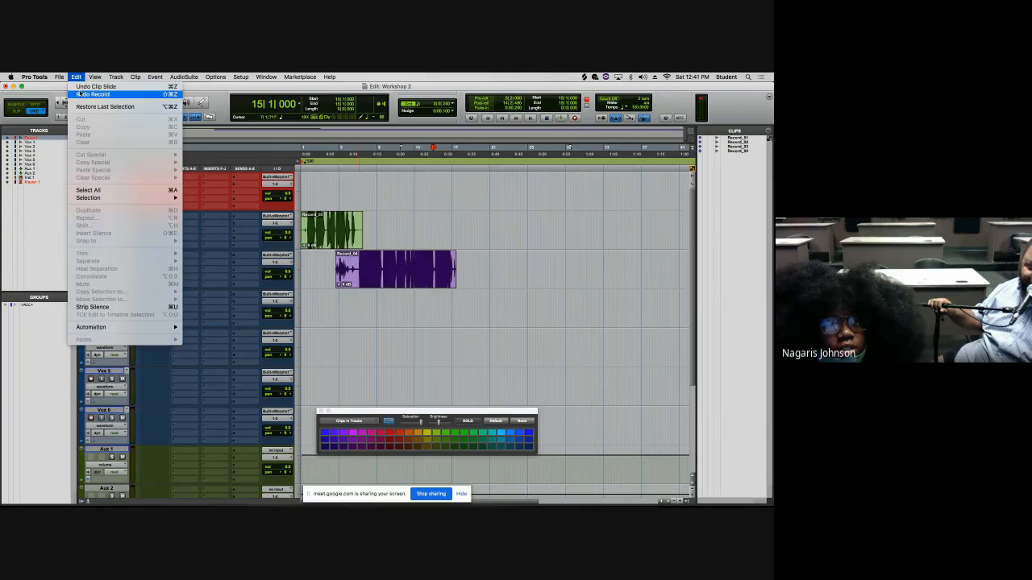
click(79, 94)
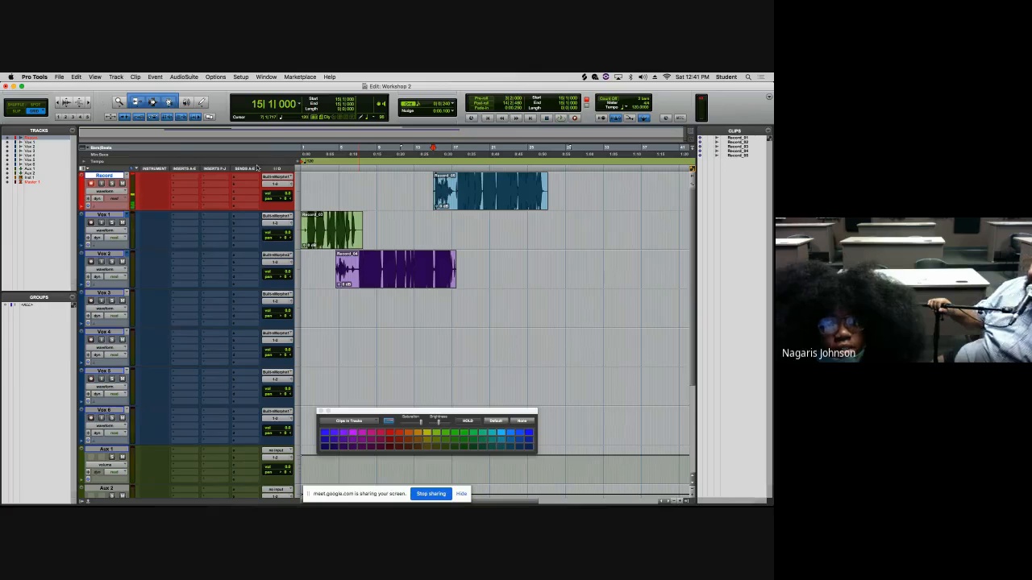
- Move the new take's clip from the Record track down to the Vox 1 track
key(super+bracketright)
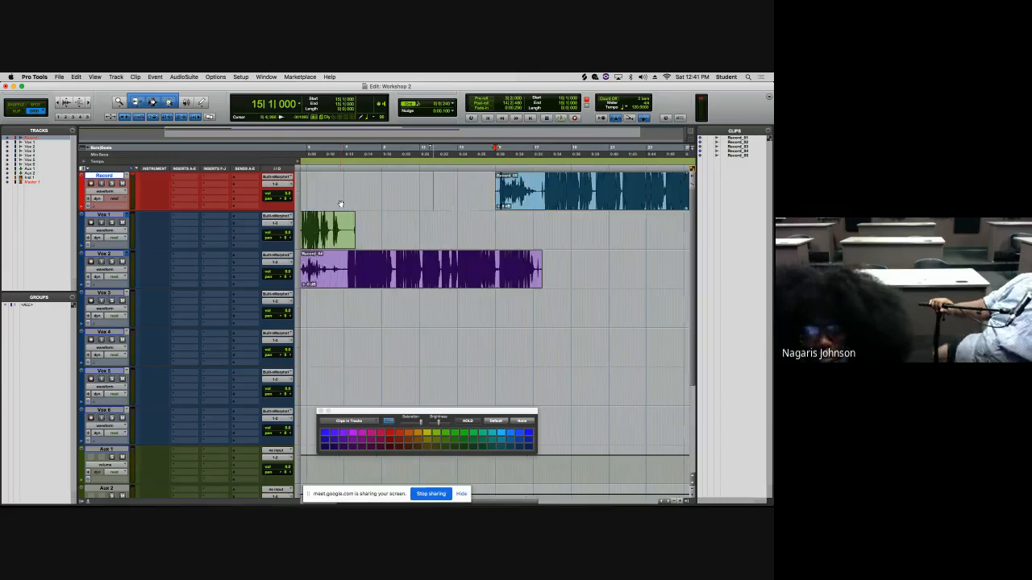
key(super+bracketright)
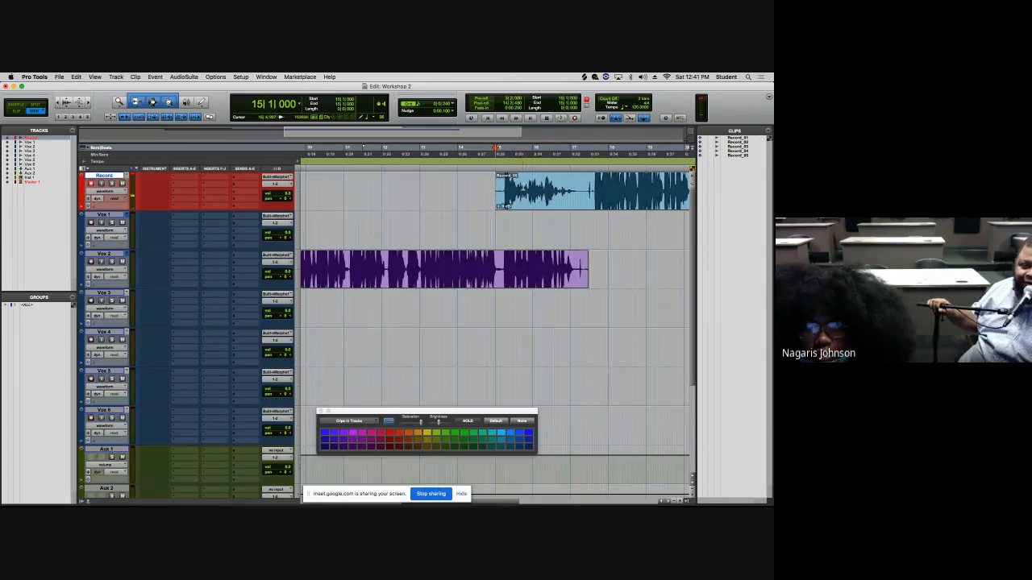
click(523, 189)
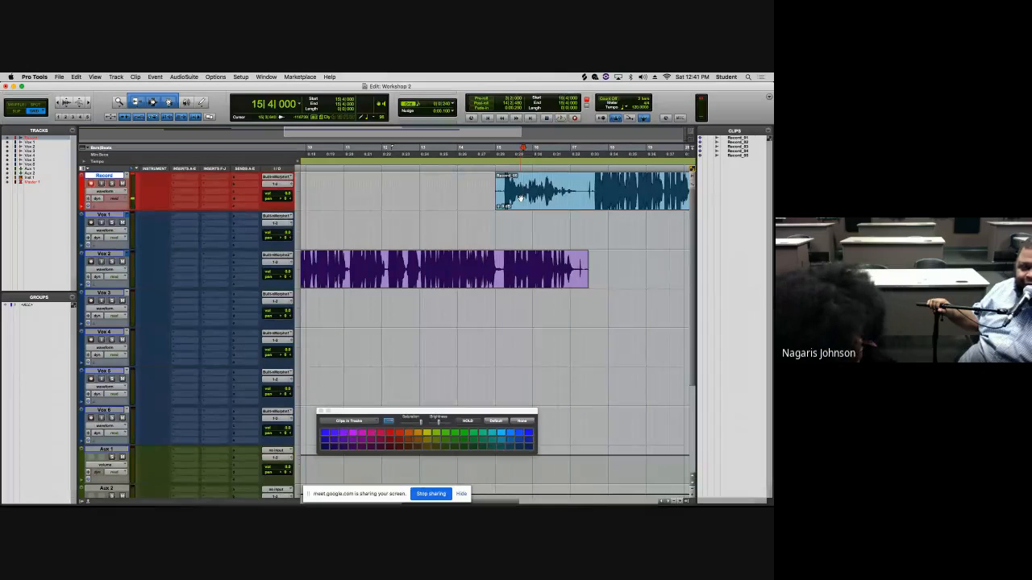
click(561, 196)
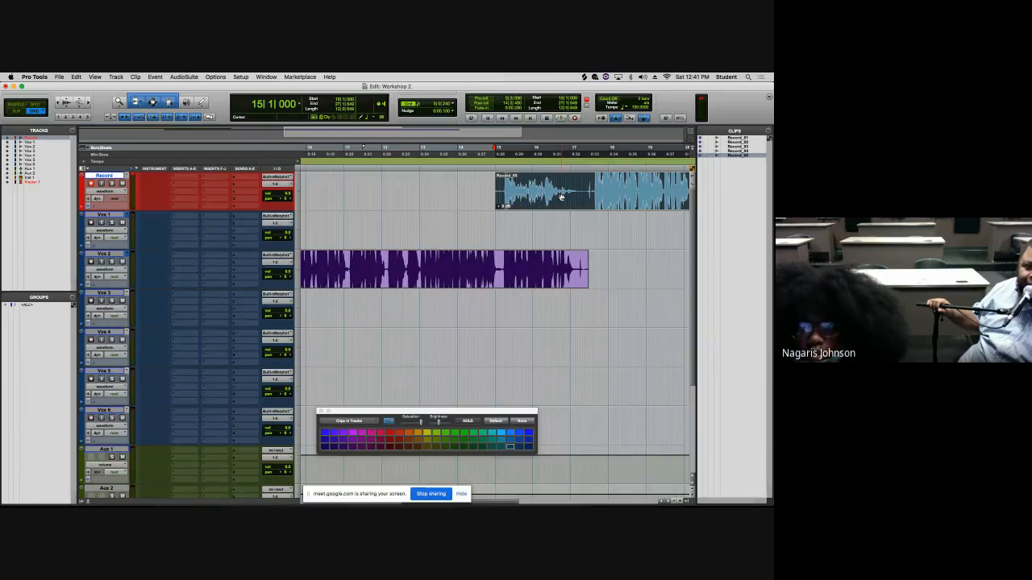
drag(561, 197, 553, 303)
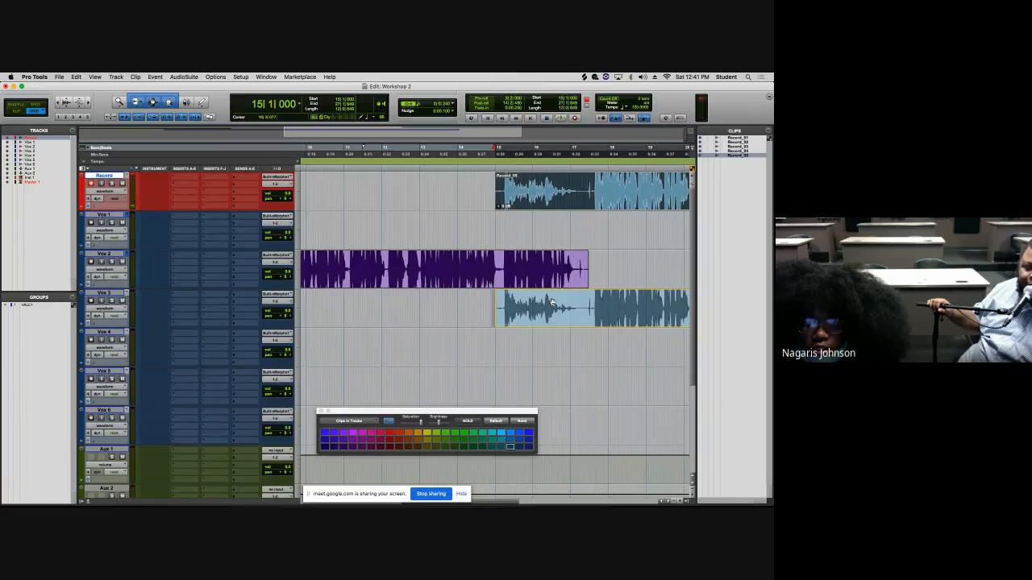
drag(552, 303, 550, 240)
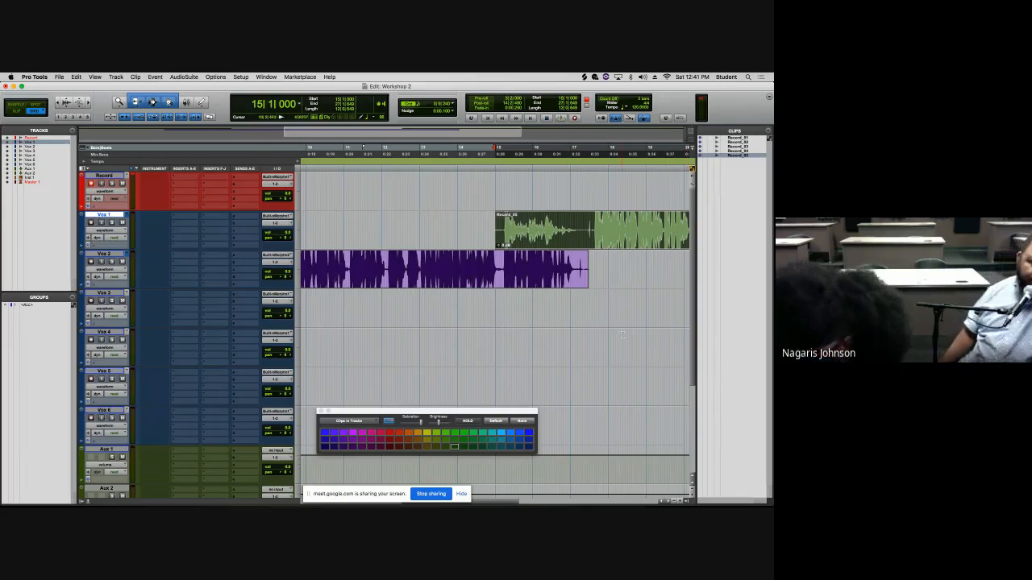
- Record another take on the Record track from bar 15|1|000 and undo the recording
key(r)
key(r)
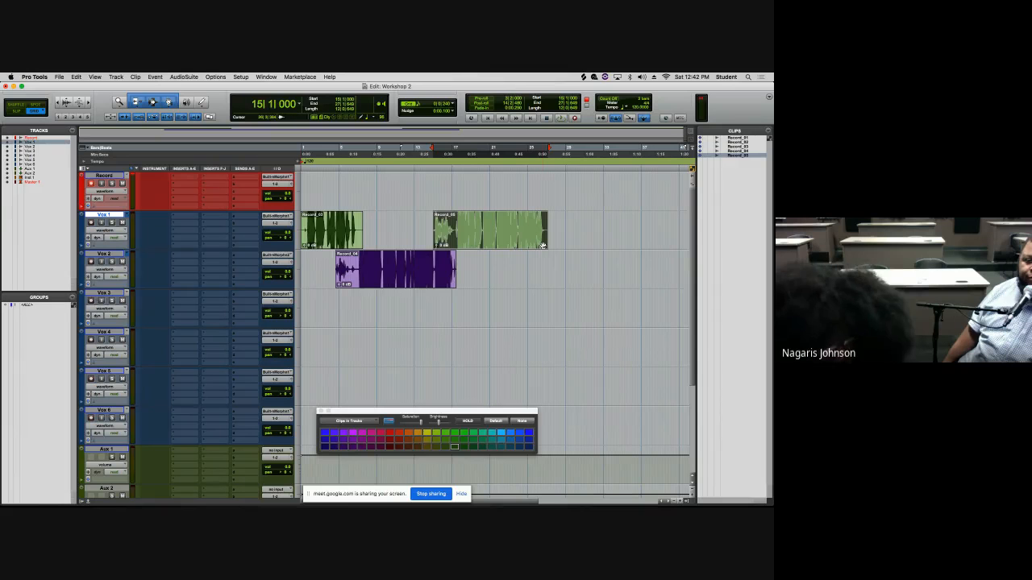
key(space)
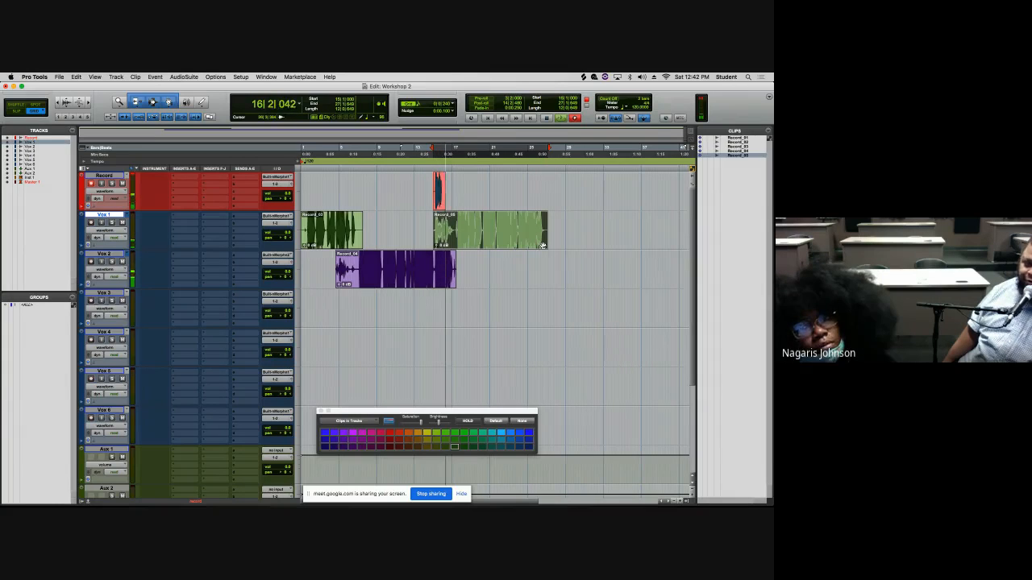
key(space)
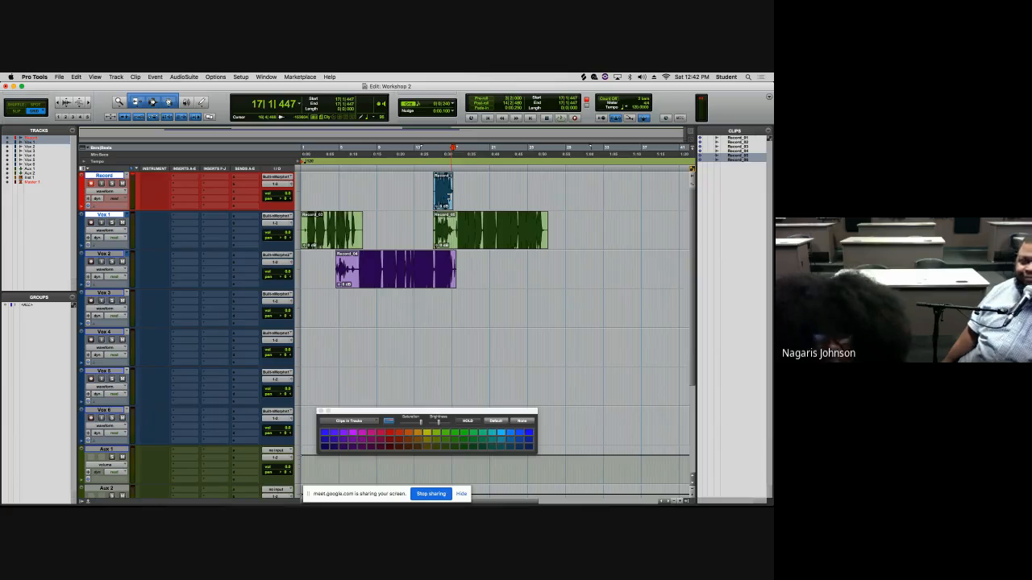
key(super+z)
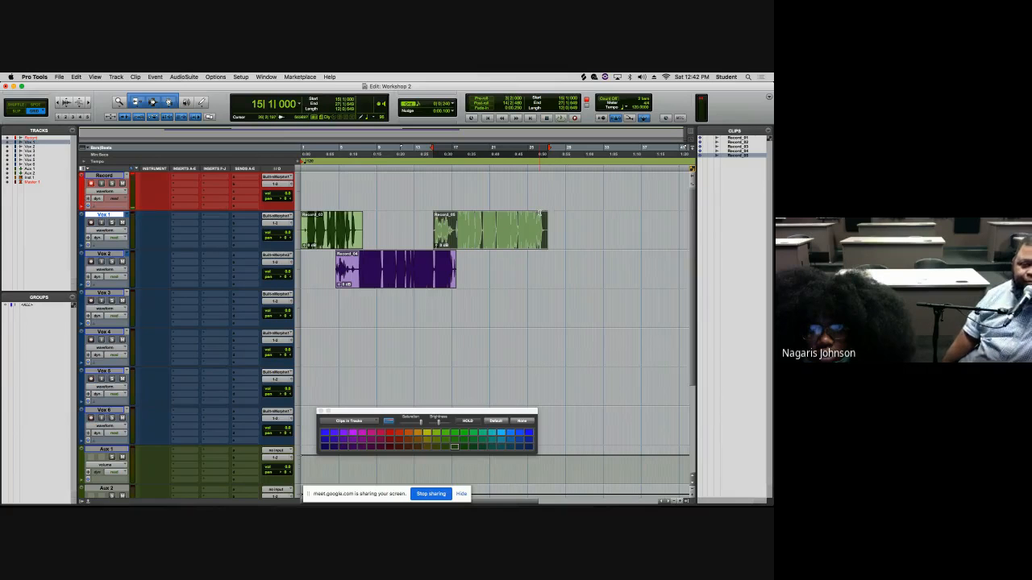
- Record and discard several takes on the Record track starting from bar 26|2|240
click(539, 213)
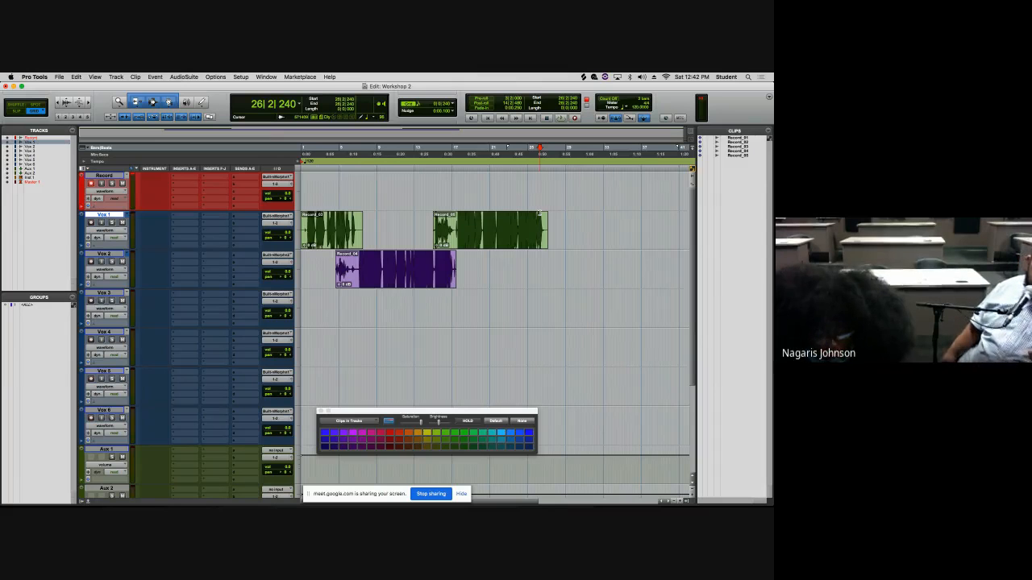
key(super+space)
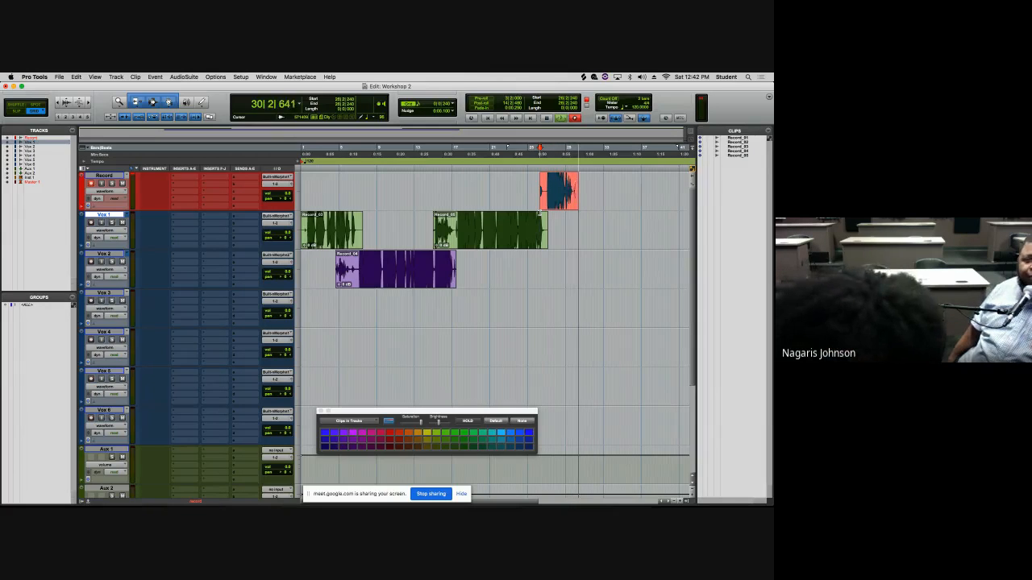
key(super+period)
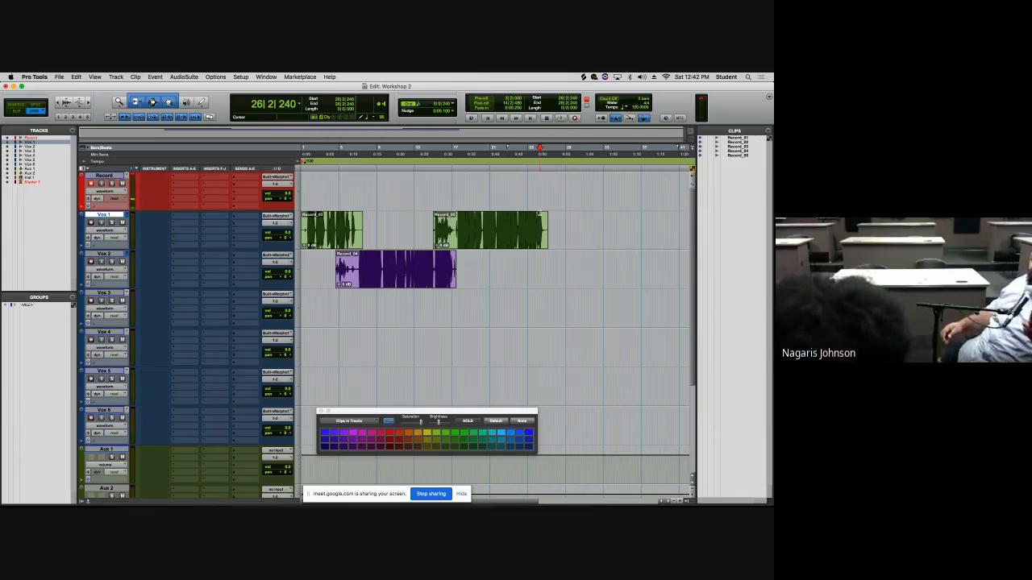
key(super+space)
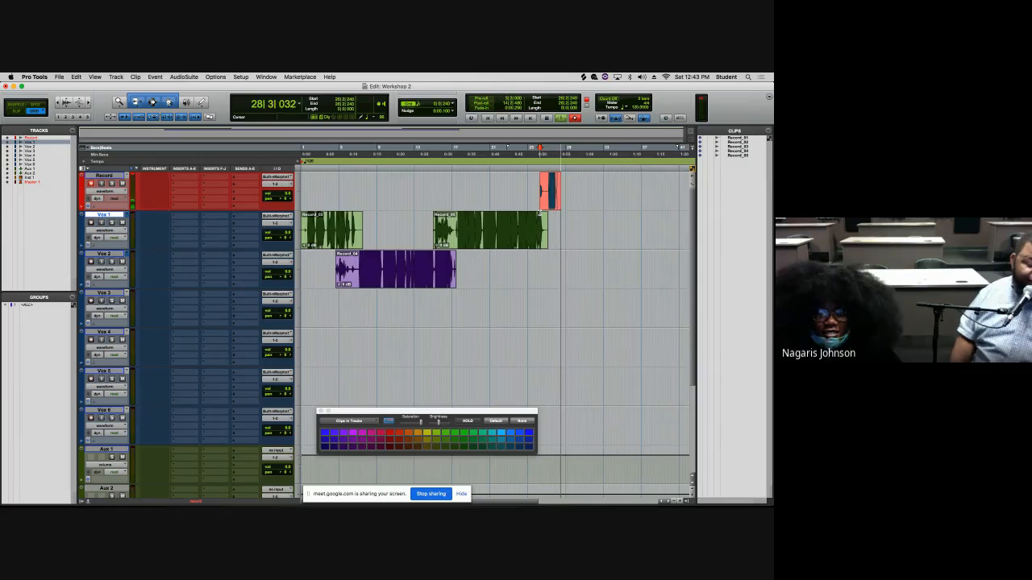
key(super+period)
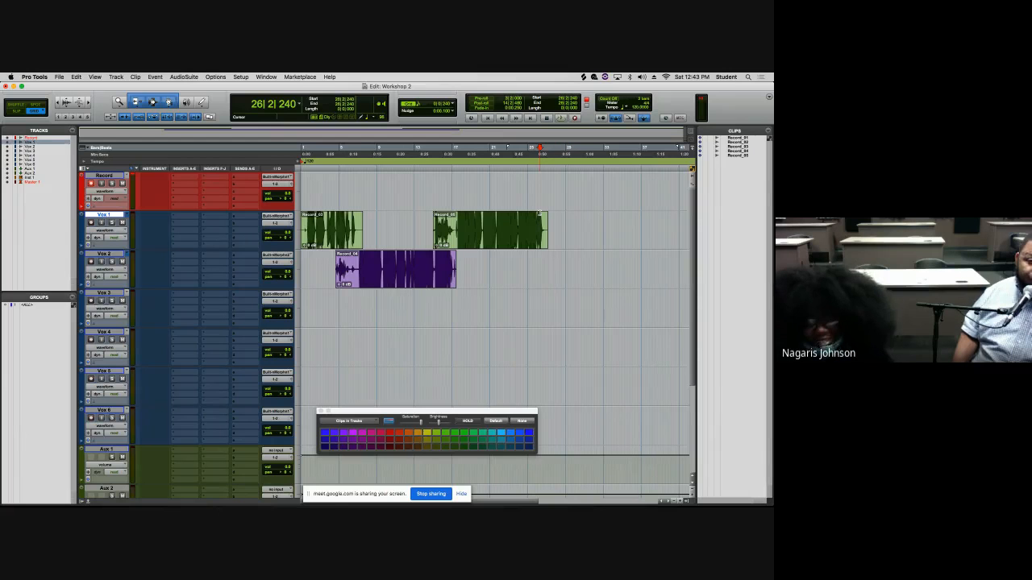
key(super+space)
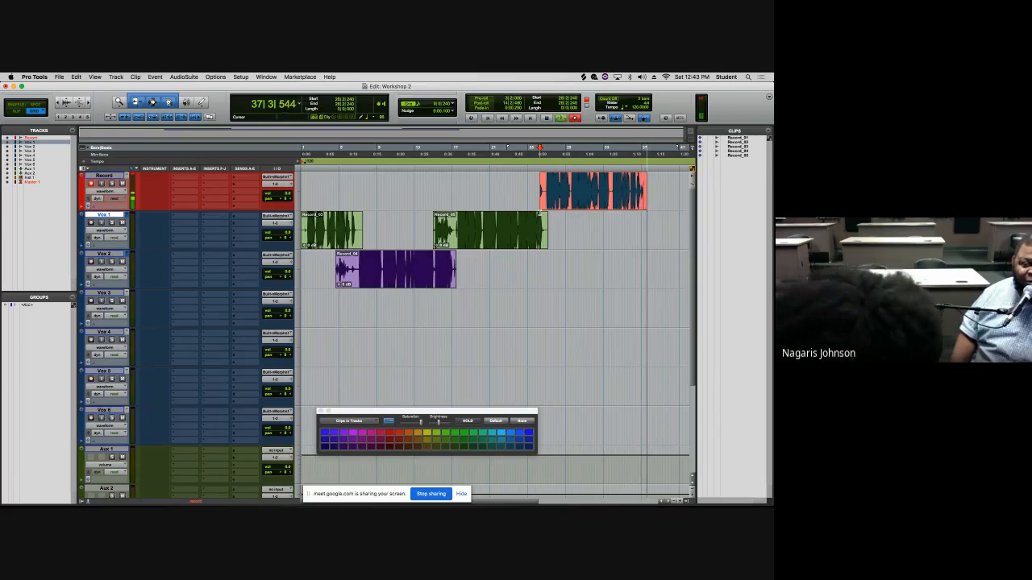
key(space)
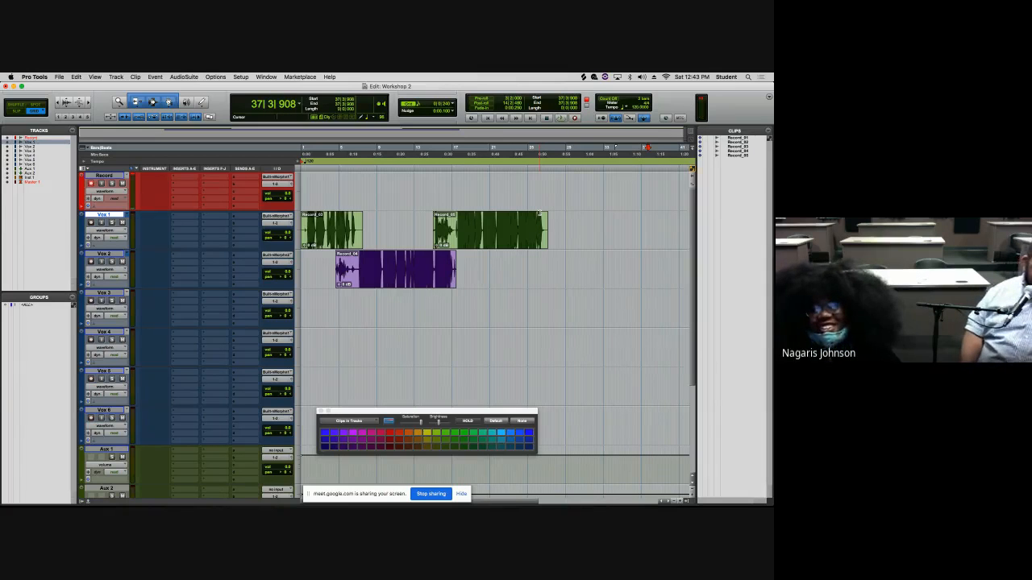
- Record a take on the Record track from bar 26|2|240, then delete the recorded clip
click(539, 212)
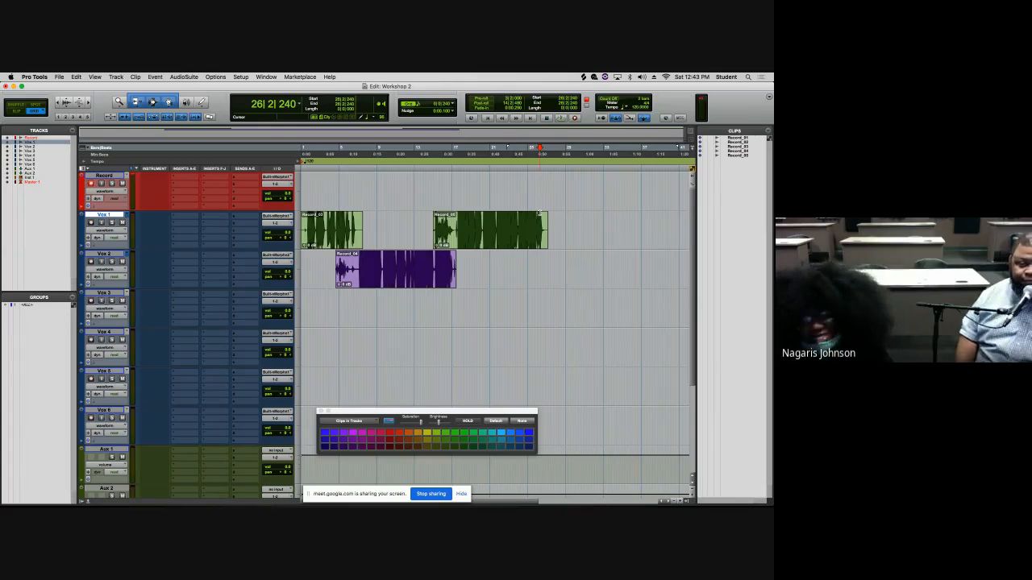
key(super+space)
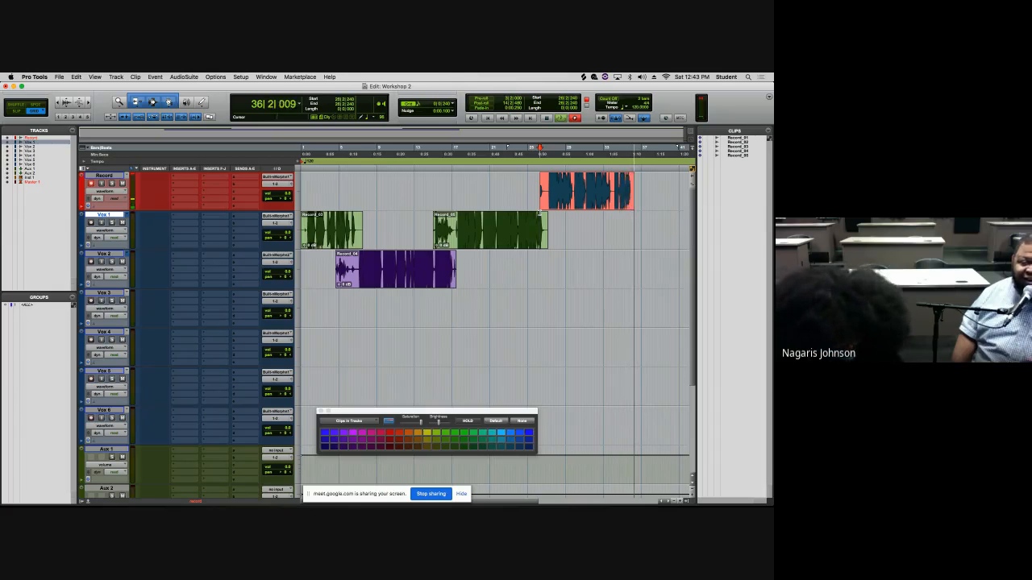
key(space)
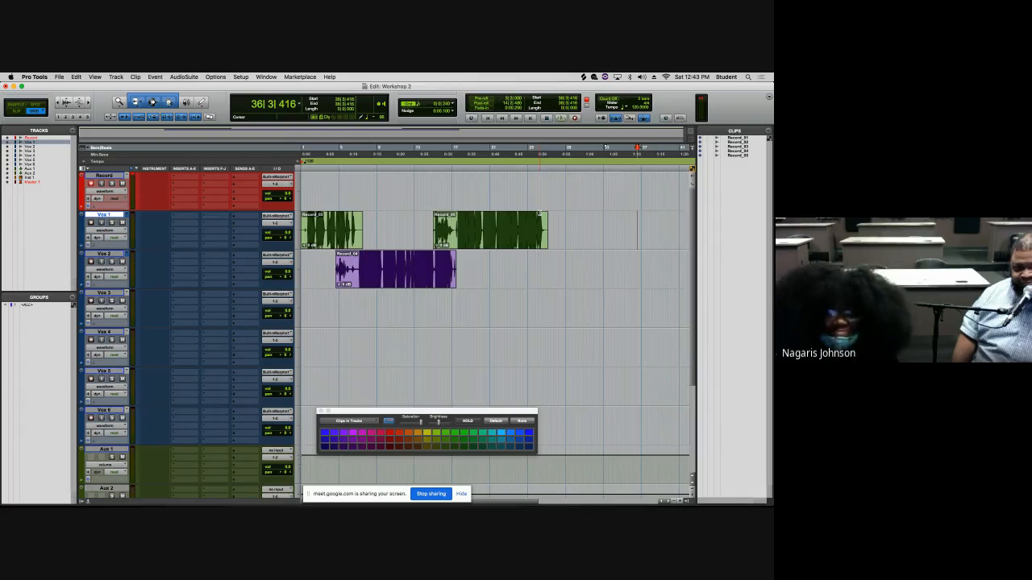
click(539, 213)
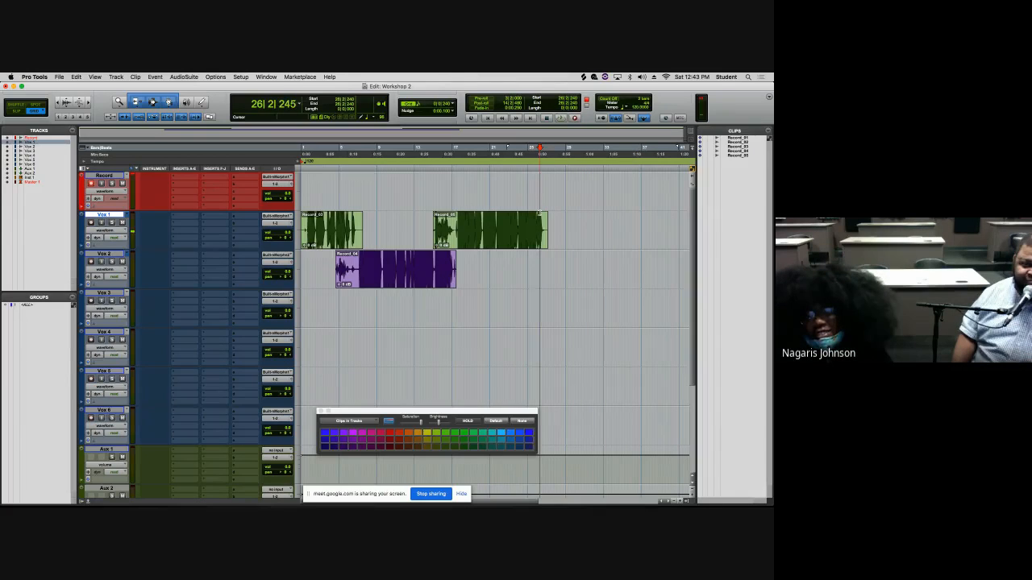
key(super+space)
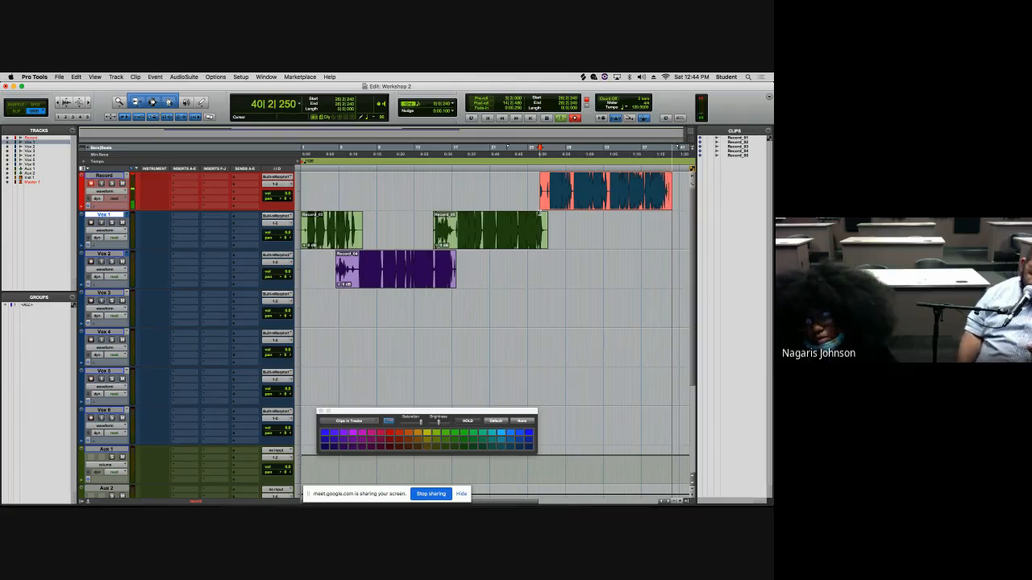
key(space)
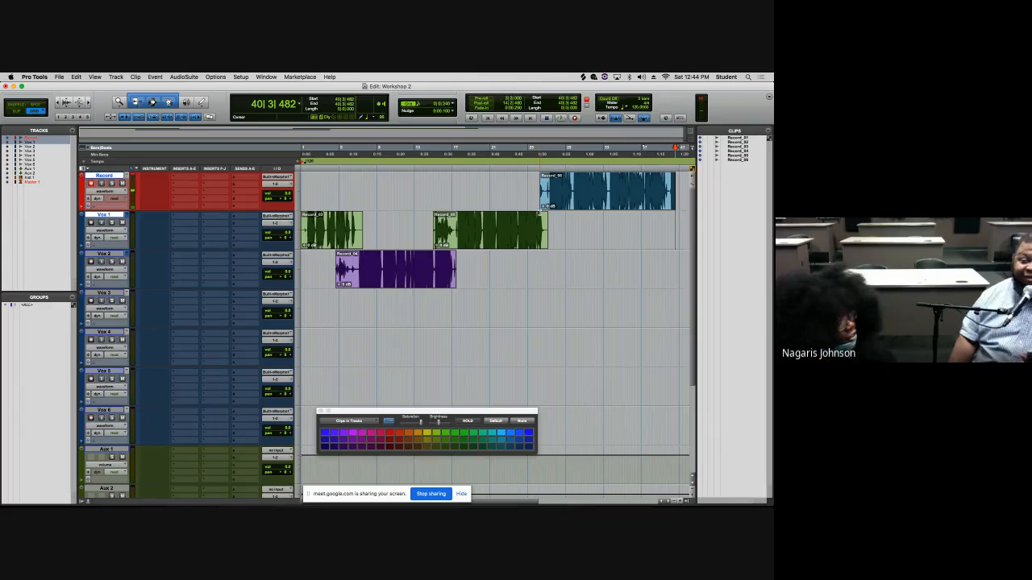
click(554, 203)
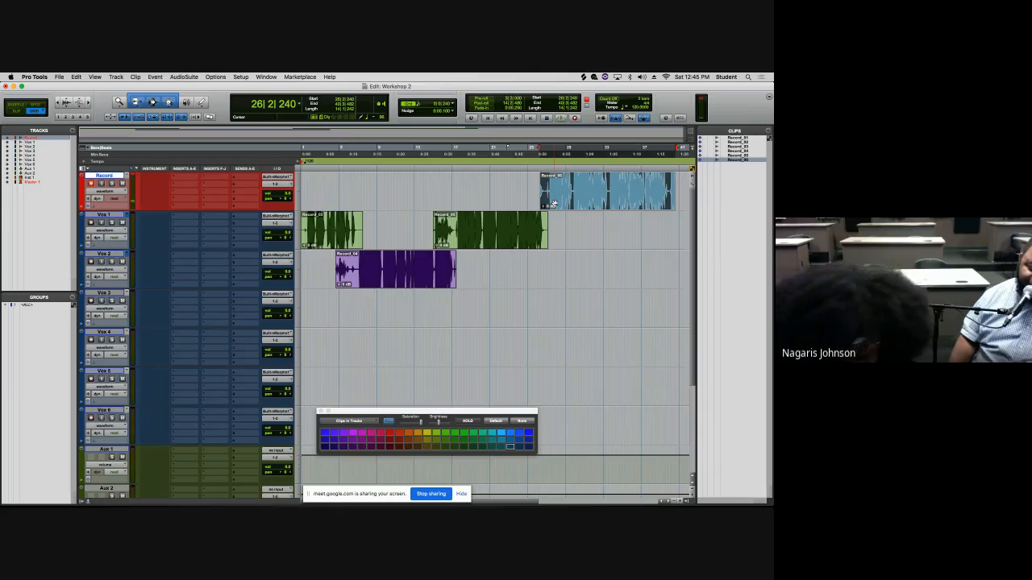
key(Delete)
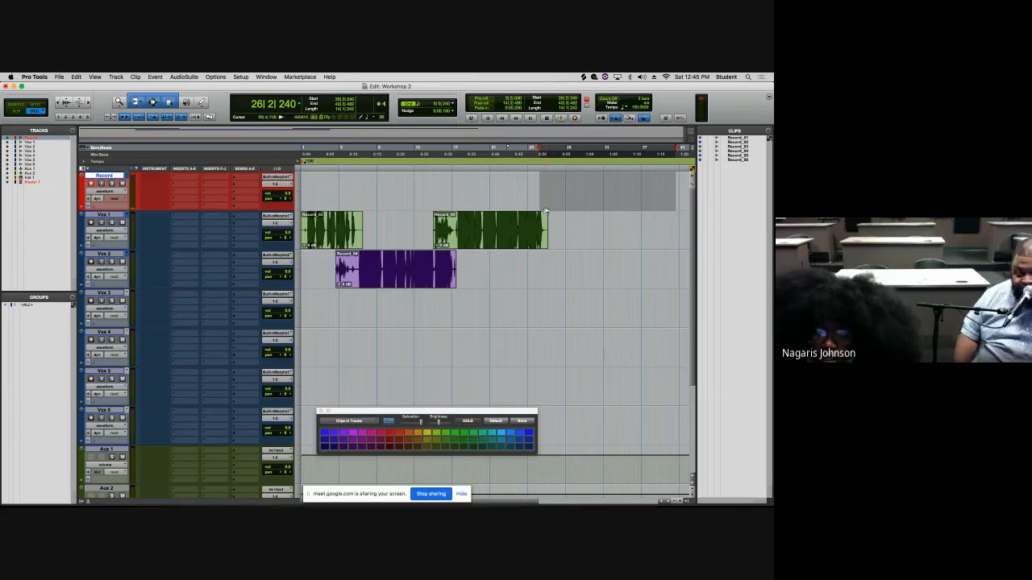
- Start recording on the Record track from bar 26|4|000 and undo the recording
click(542, 214)
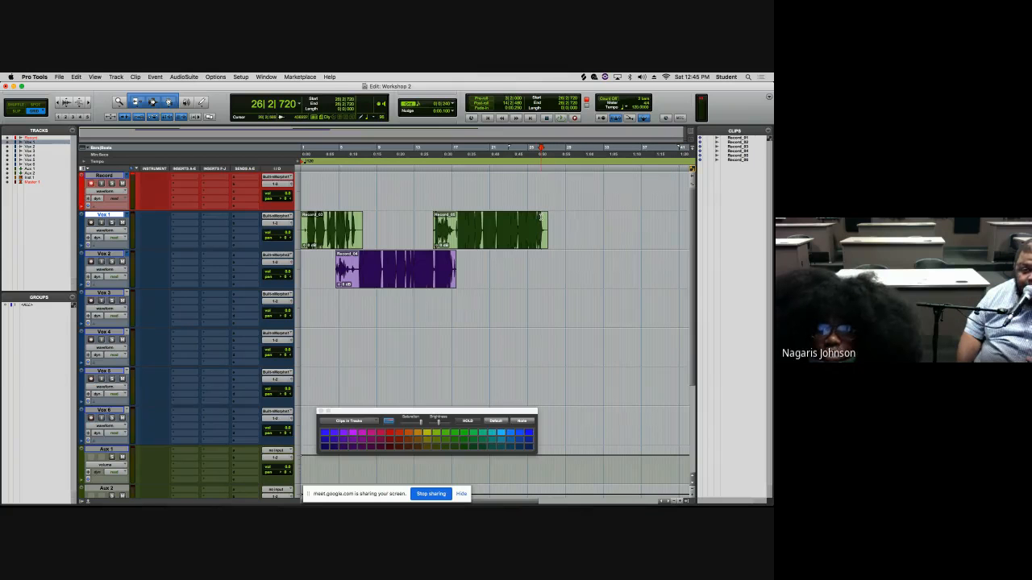
click(545, 216)
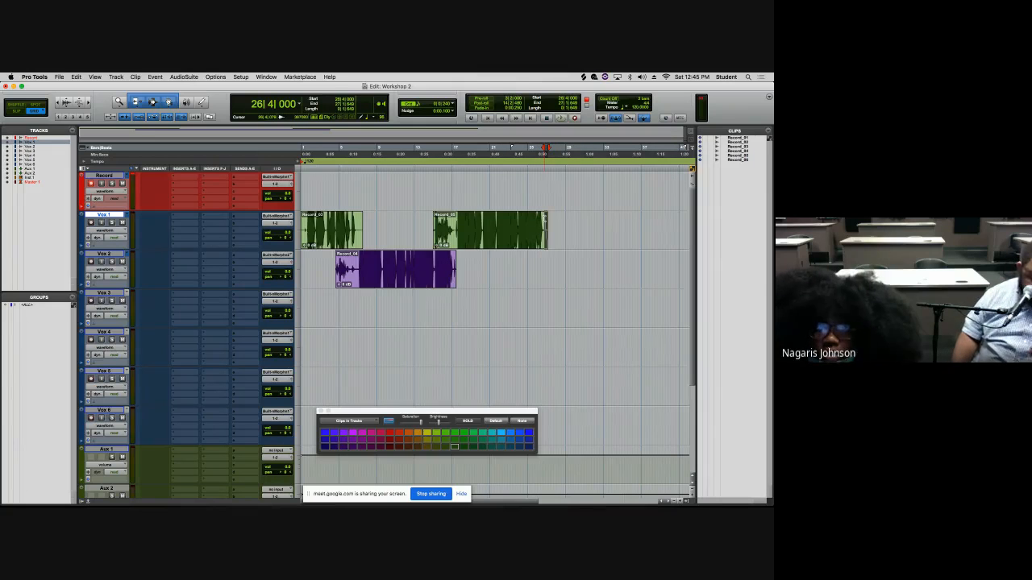
key(super+space)
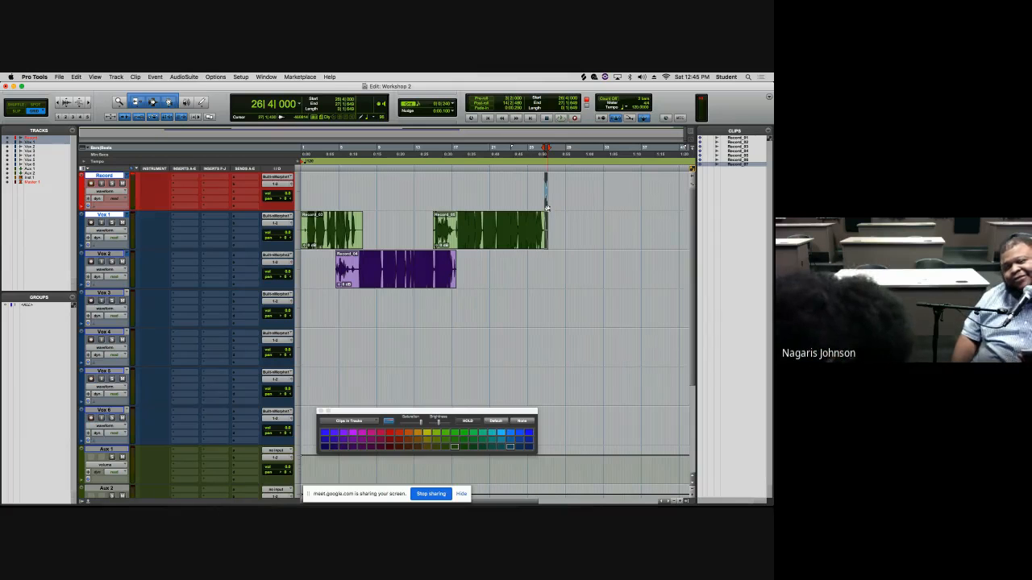
key(super+z)
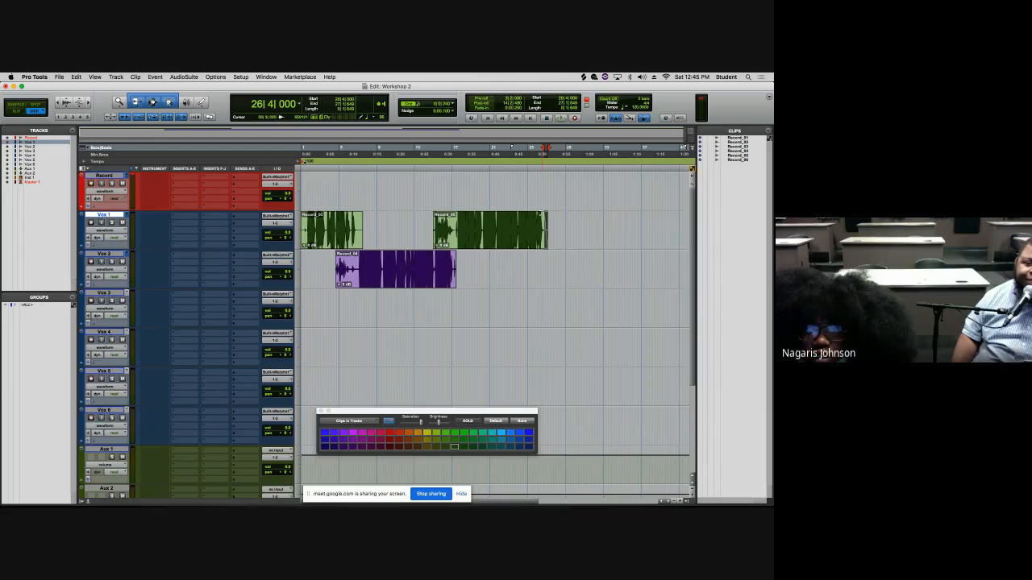
- Trim the end of the second Vox 1 clip slightly, then undo the trim
click(538, 217)
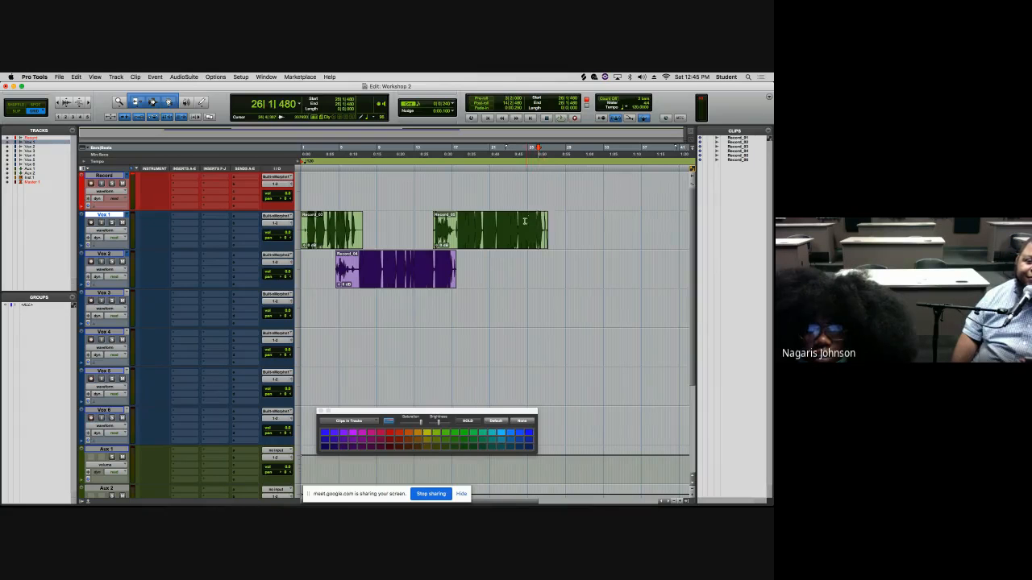
drag(545, 240, 540, 233)
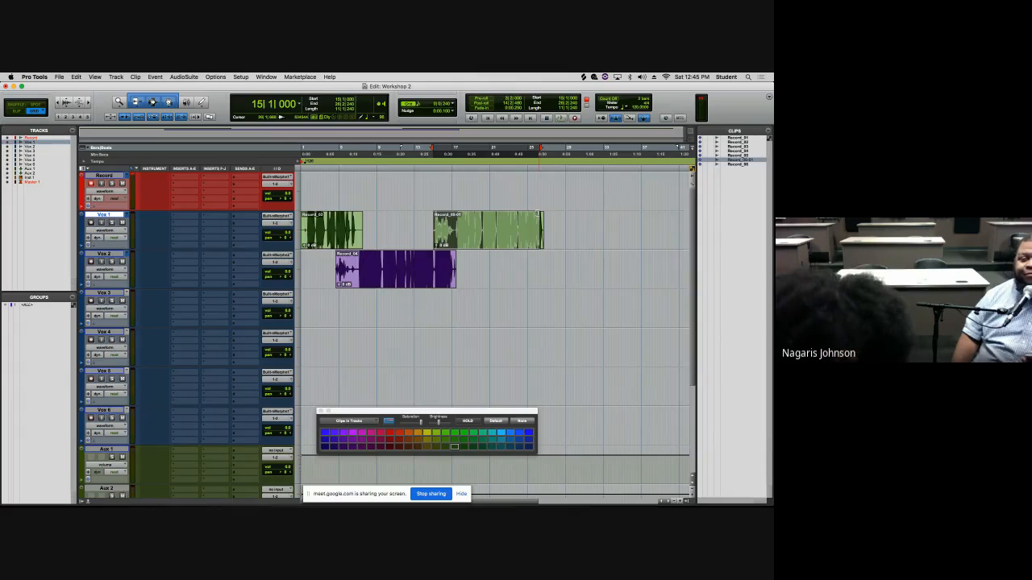
key(super+z)
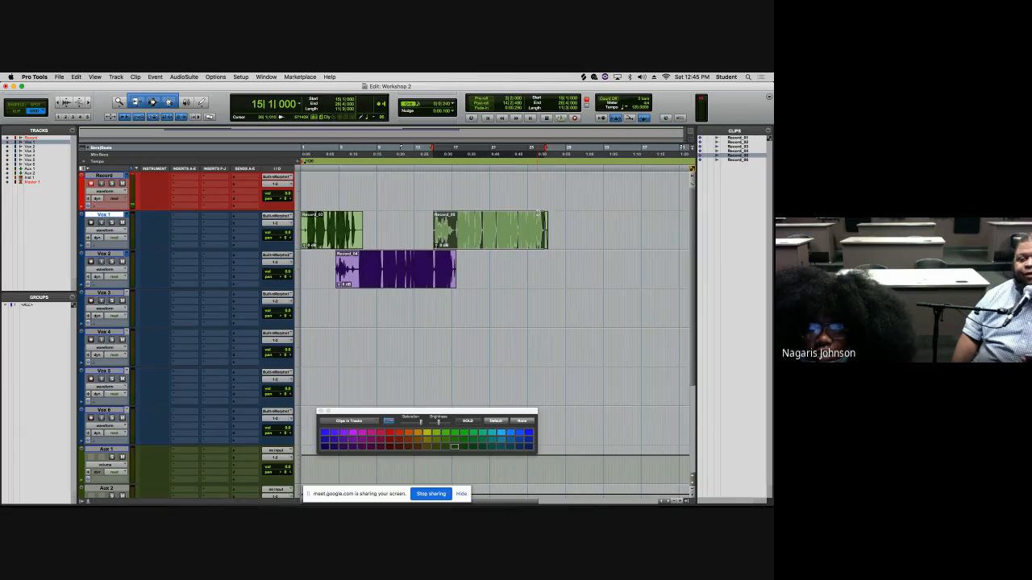
- Record a new take on the Record track starting at bar 26|1|240
click(538, 214)
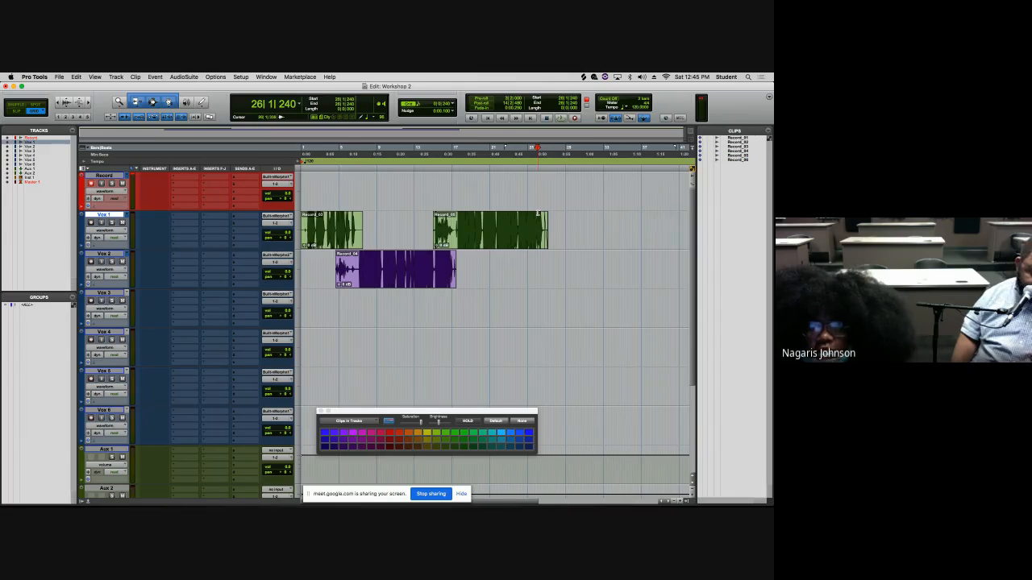
key(super+space)
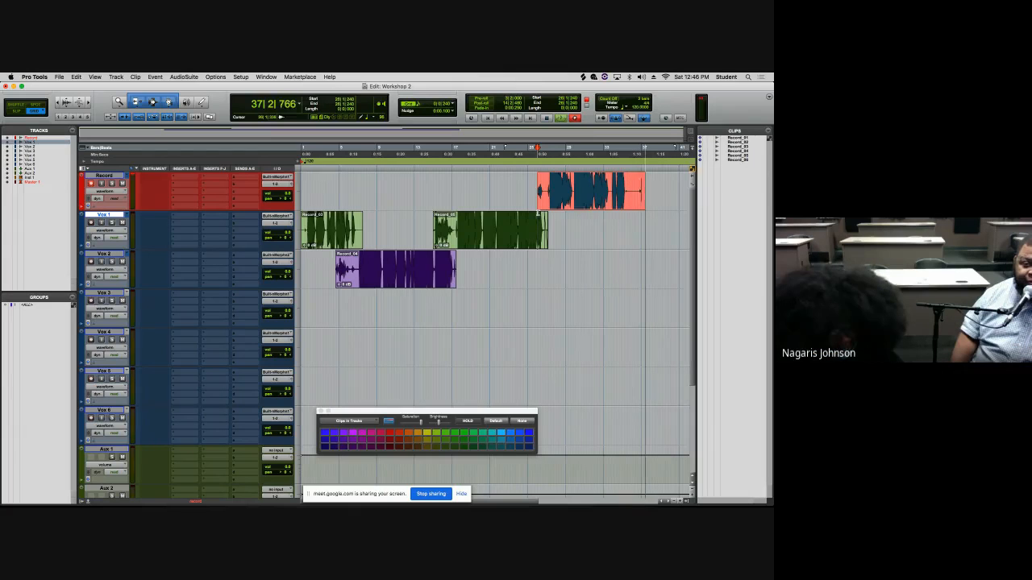
key(super+period)
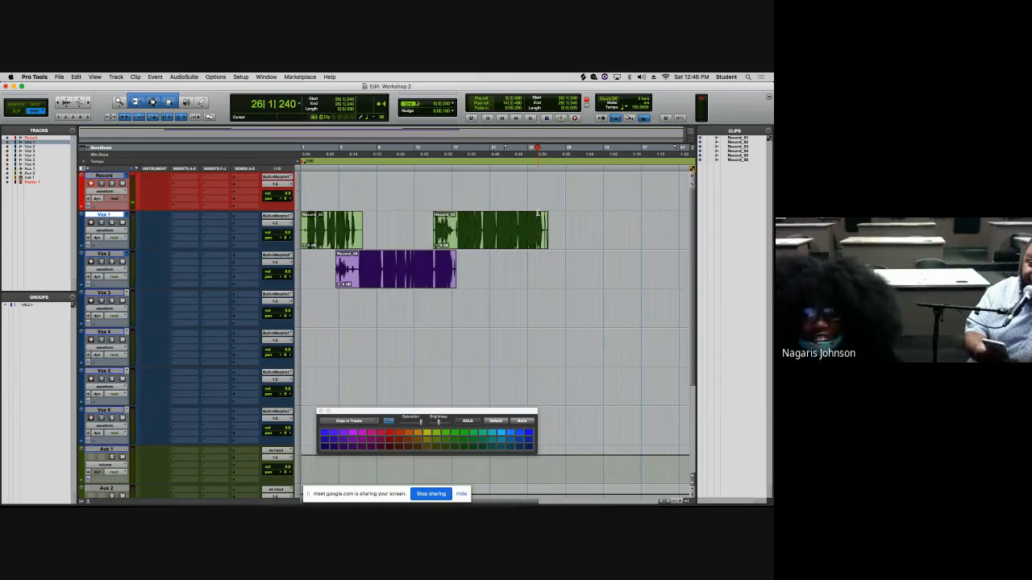
key(F12)
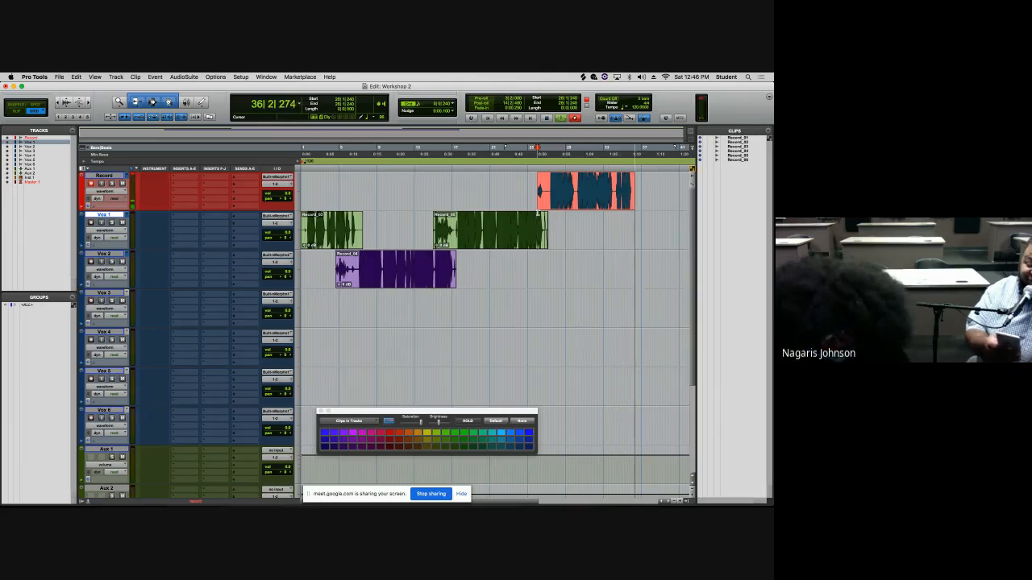
key(super+period)
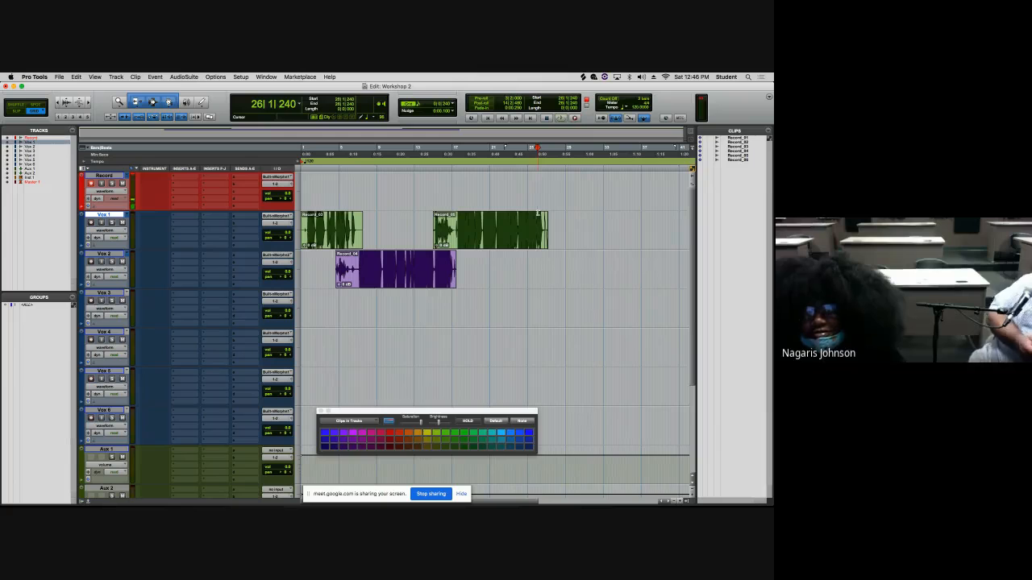
key(super+space)
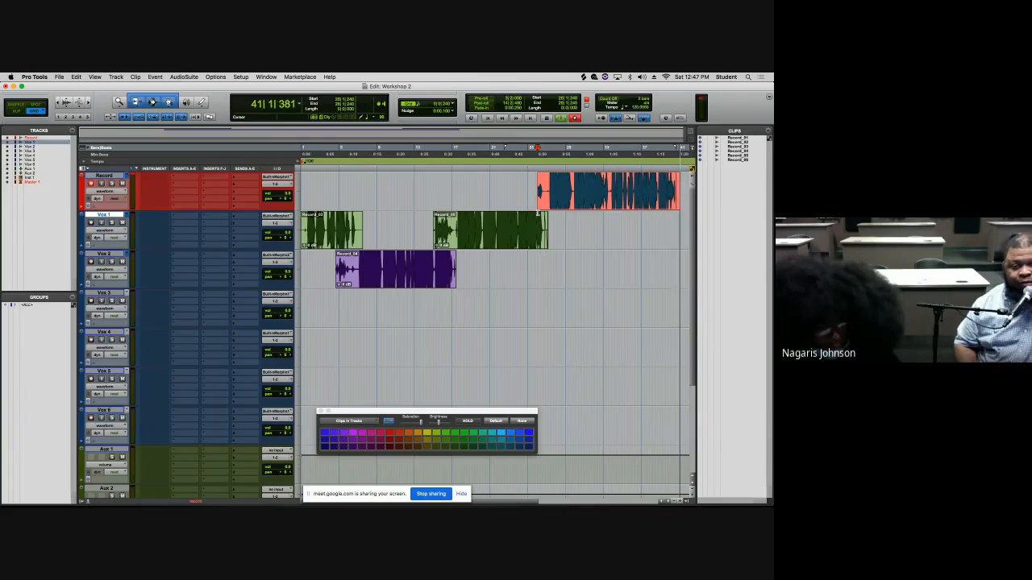
key(space)
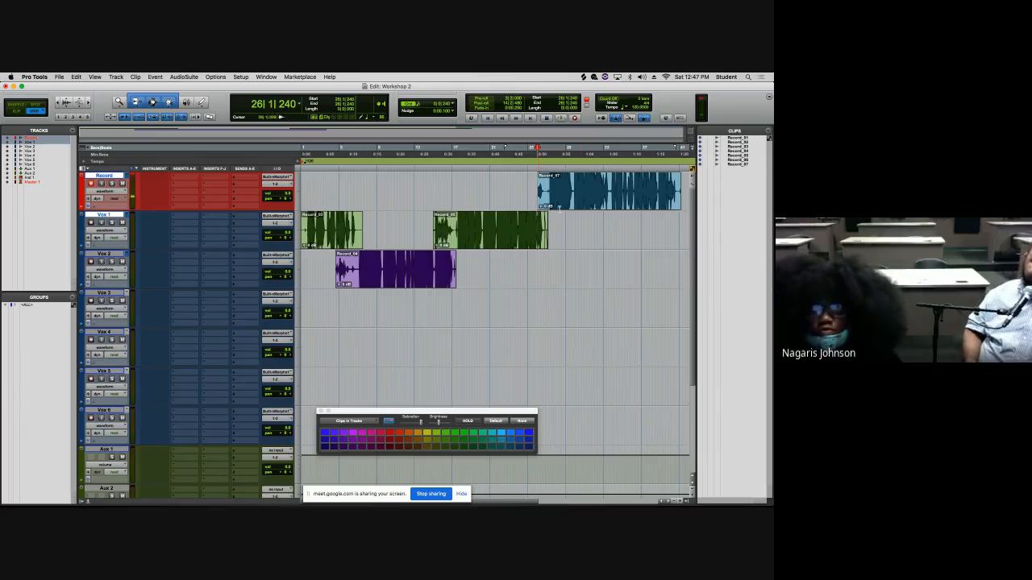
- Move the new take's clip from the Record track down to the Vox 2 track
click(580, 202)
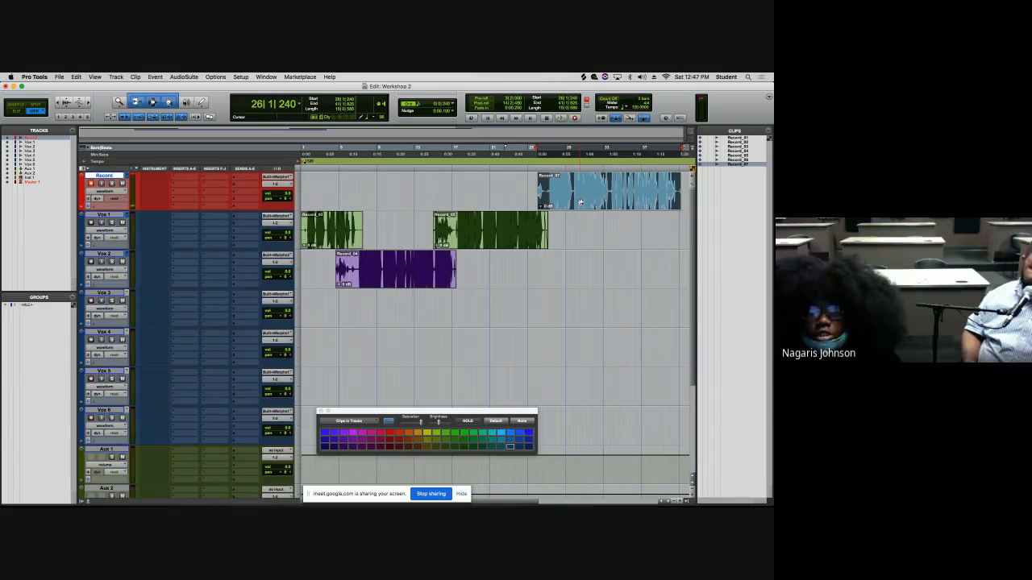
drag(580, 202, 573, 281)
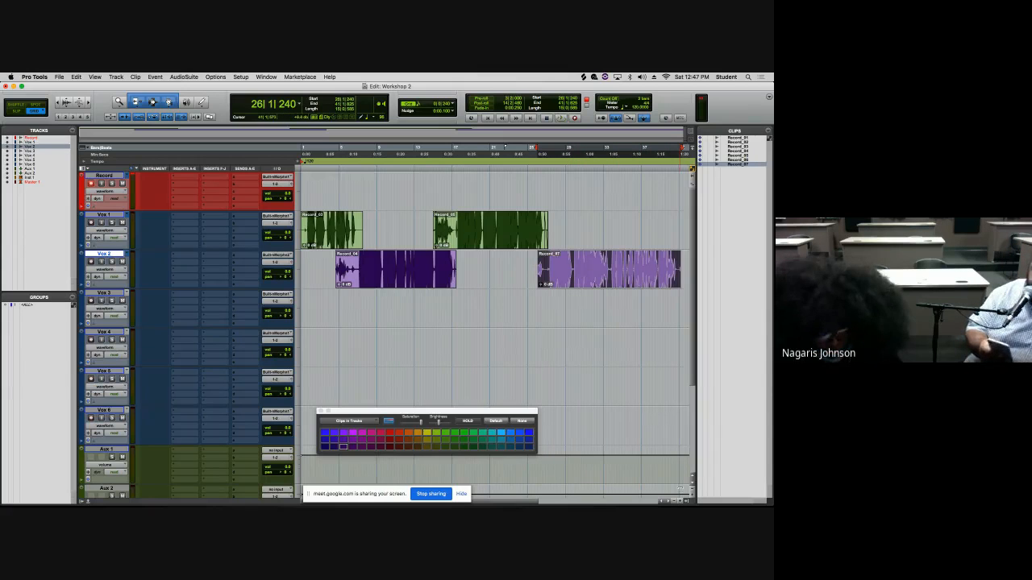
key(super+bracketleft)
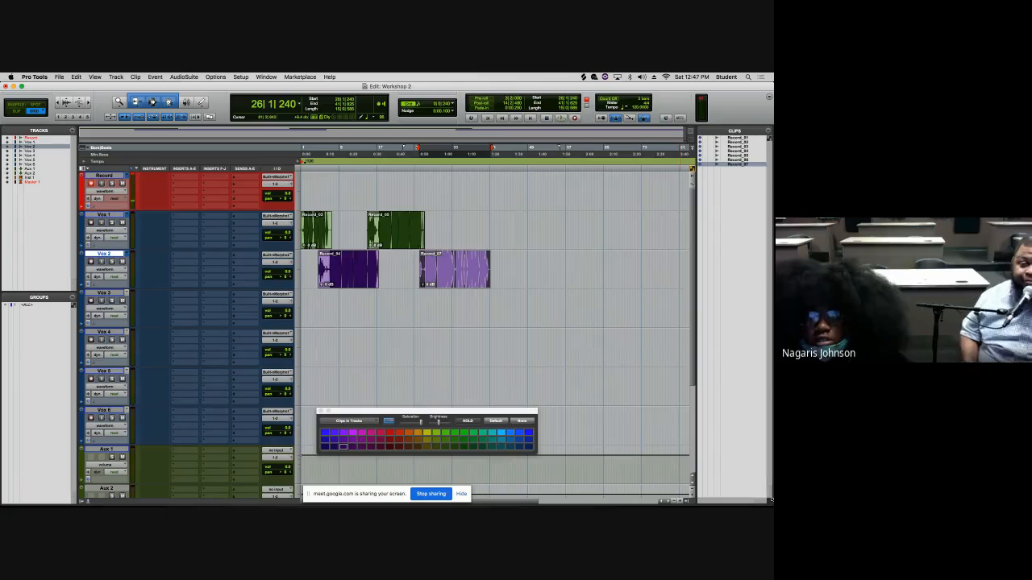